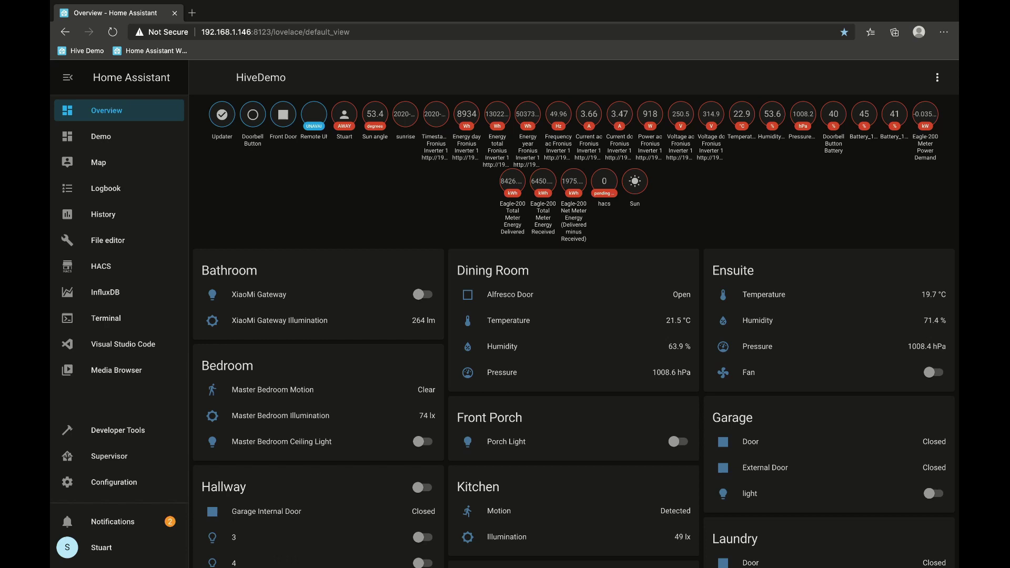
Find the InfluxDB add-on in the Supervisor's add-on store and examine its info and configuration.
{"action": "left_click", "coordinate": [109, 456]}
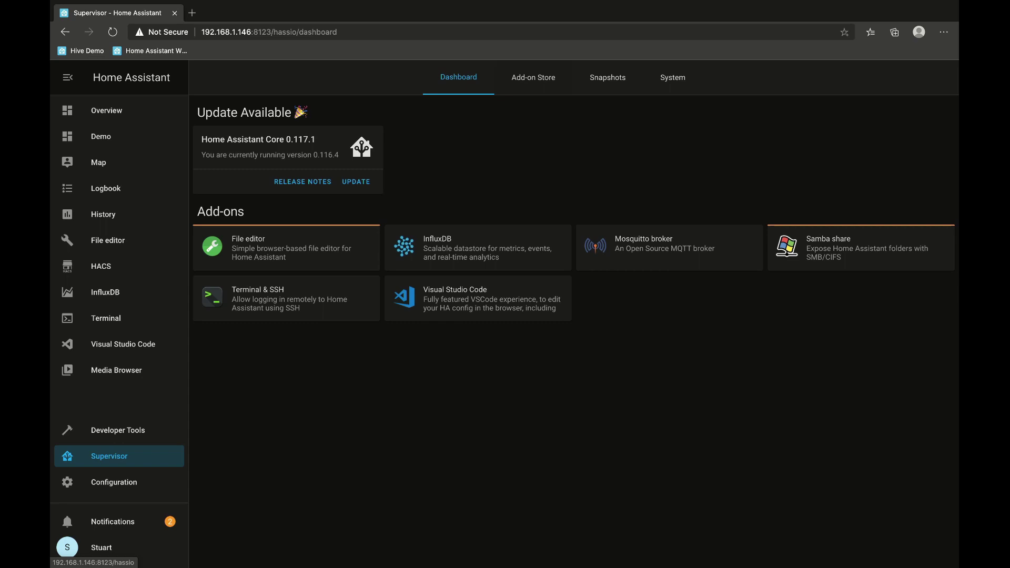
{"action": "left_click", "coordinate": [533, 78]}
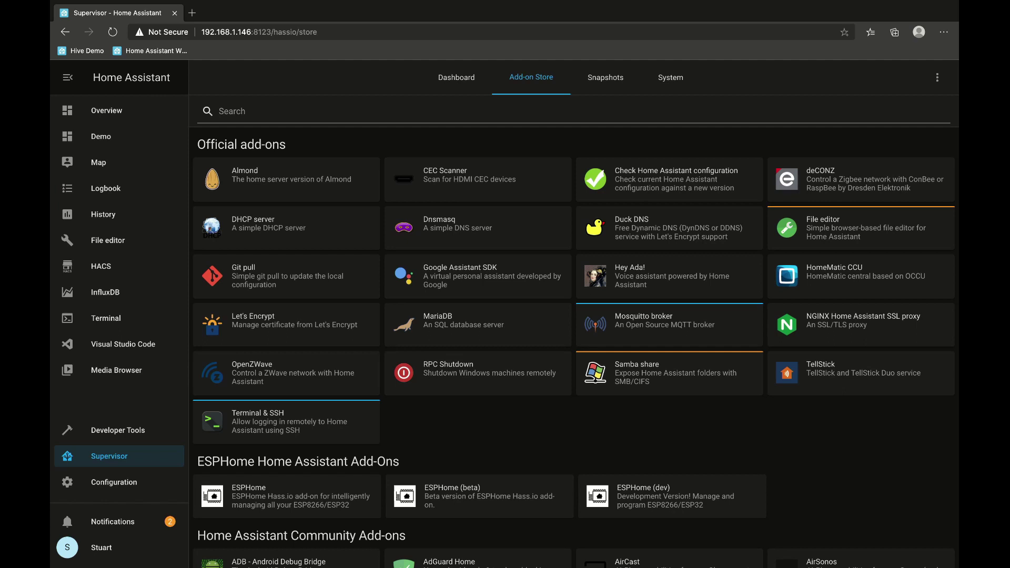
{"action": "scroll", "coordinate": [574, 332], "scroll_direction": "down", "scroll_amount": 7}
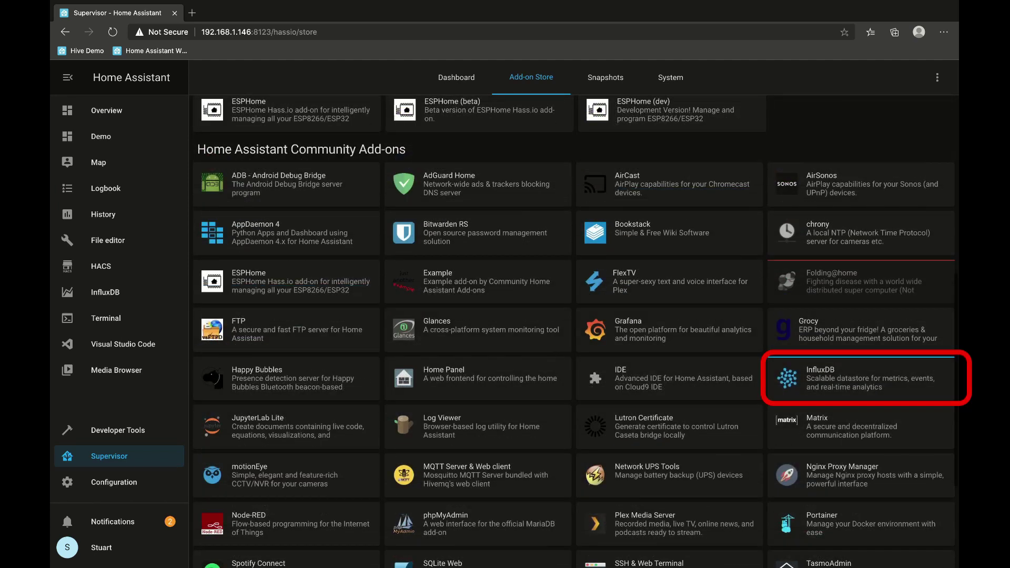
{"action": "left_click", "coordinate": [860, 378]}
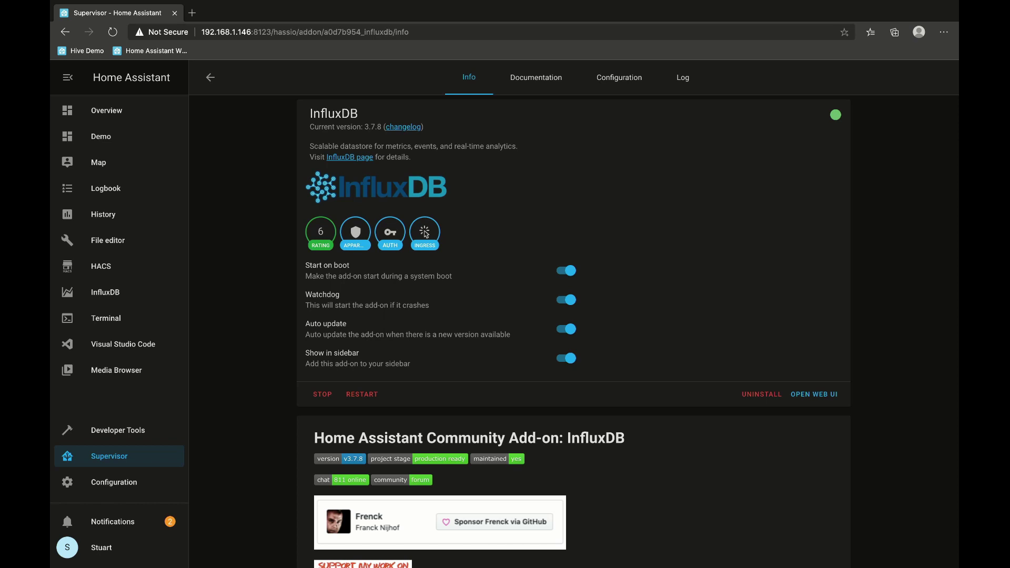
{"action": "left_click", "coordinate": [619, 77]}
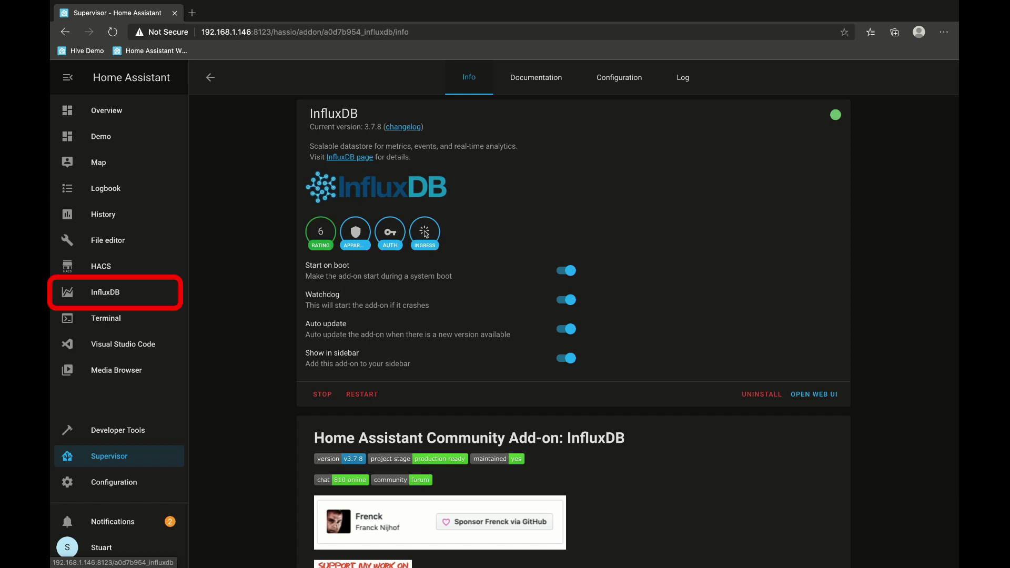
Examine the databases and users in InfluxDB Admin, opening the blank entry for creating a new one of each.
{"action": "left_click", "coordinate": [105, 292]}
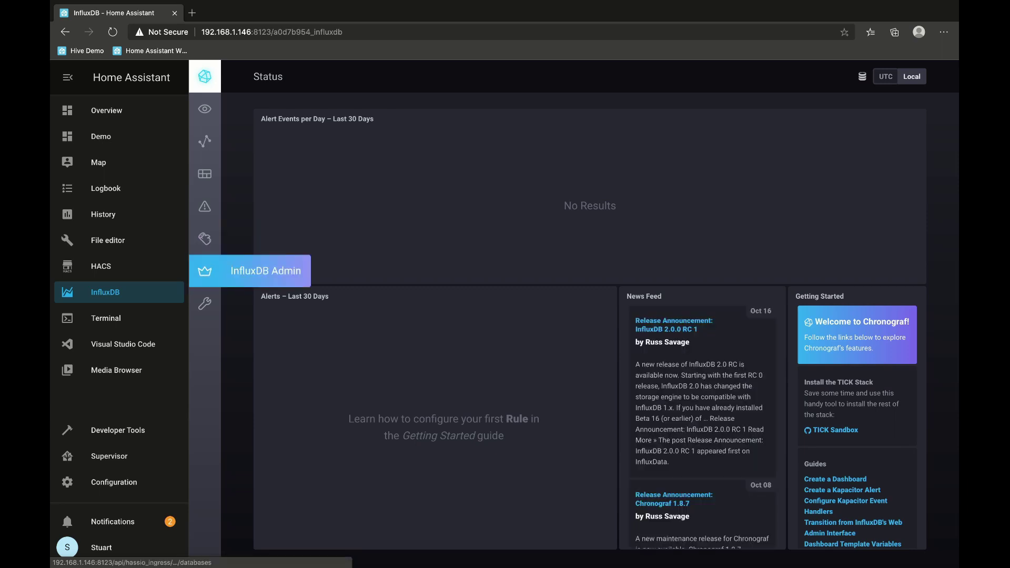
{"action": "left_click", "coordinate": [205, 271]}
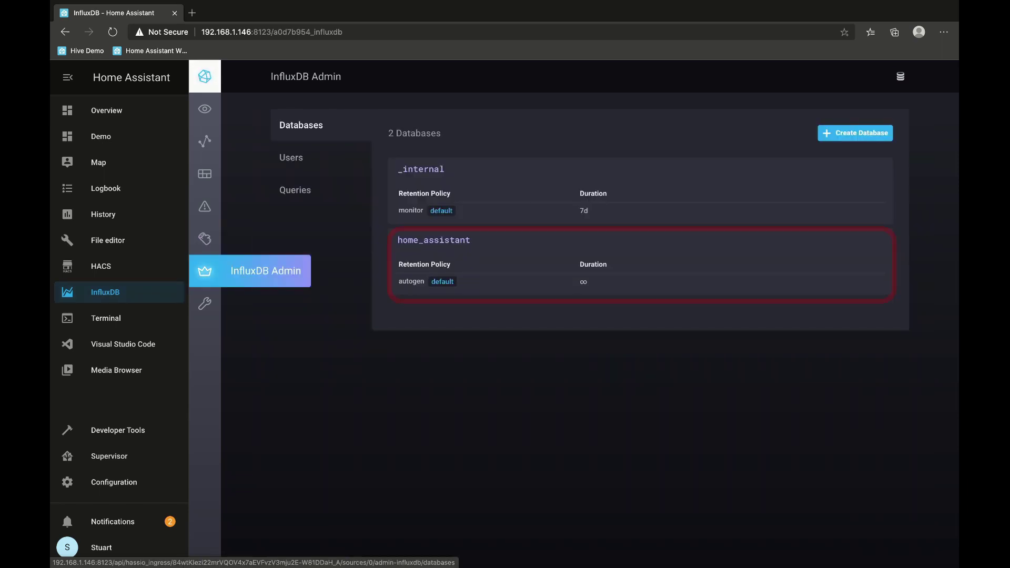
{"action": "mouse_move", "coordinate": [631, 281]}
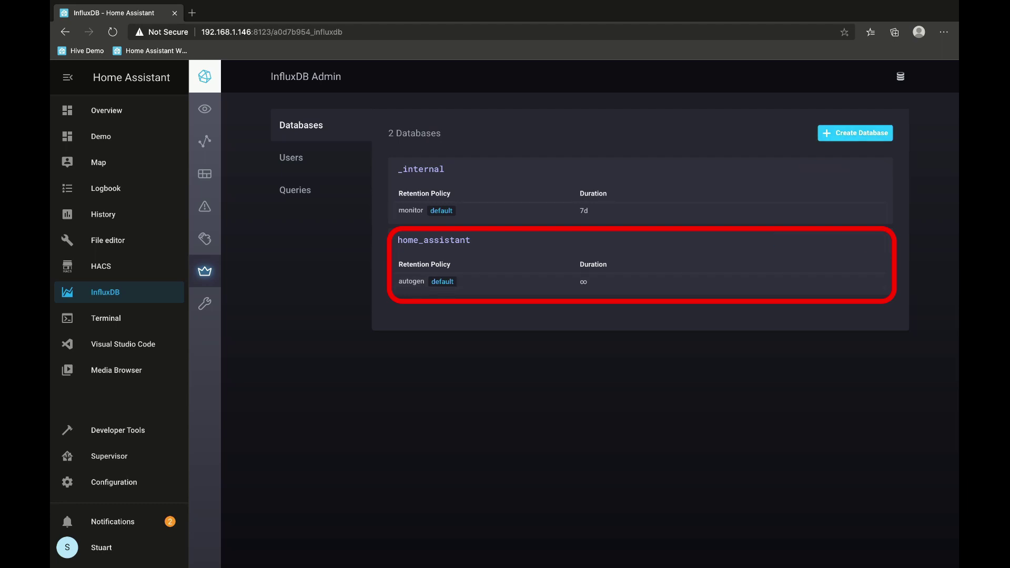
{"action": "left_click", "coordinate": [854, 132]}
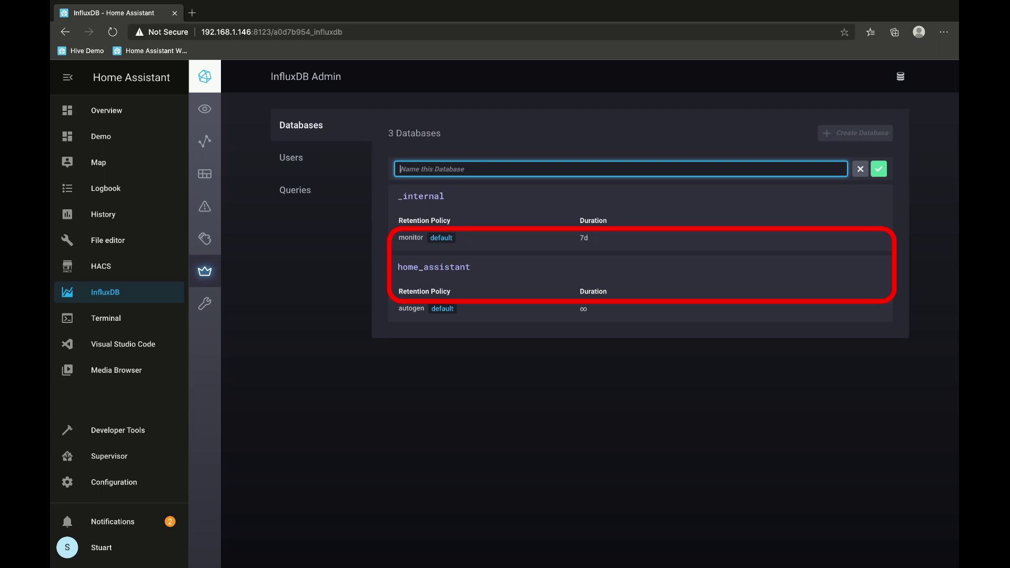
{"action": "left_click", "coordinate": [860, 168]}
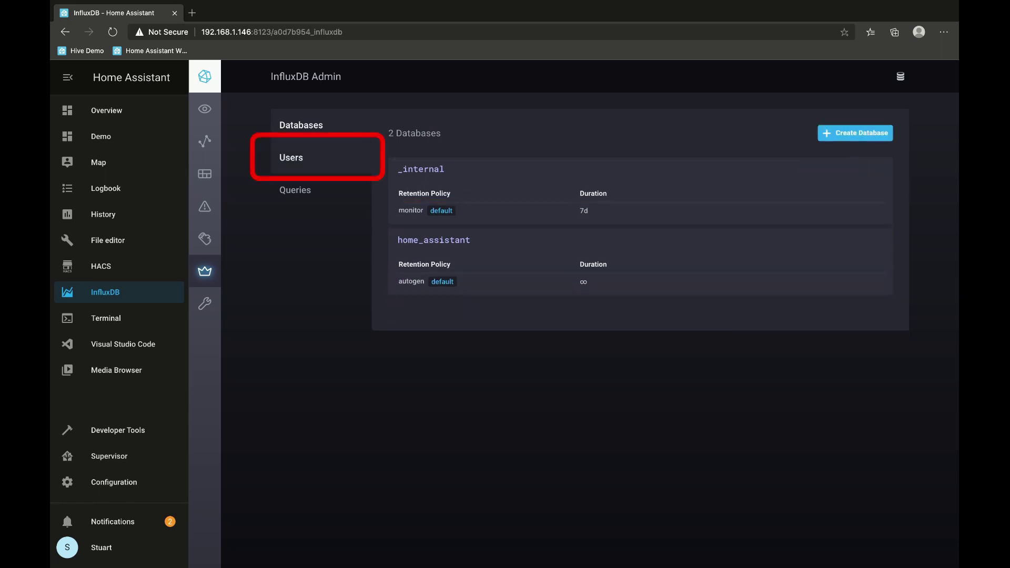
{"action": "left_click", "coordinate": [320, 158]}
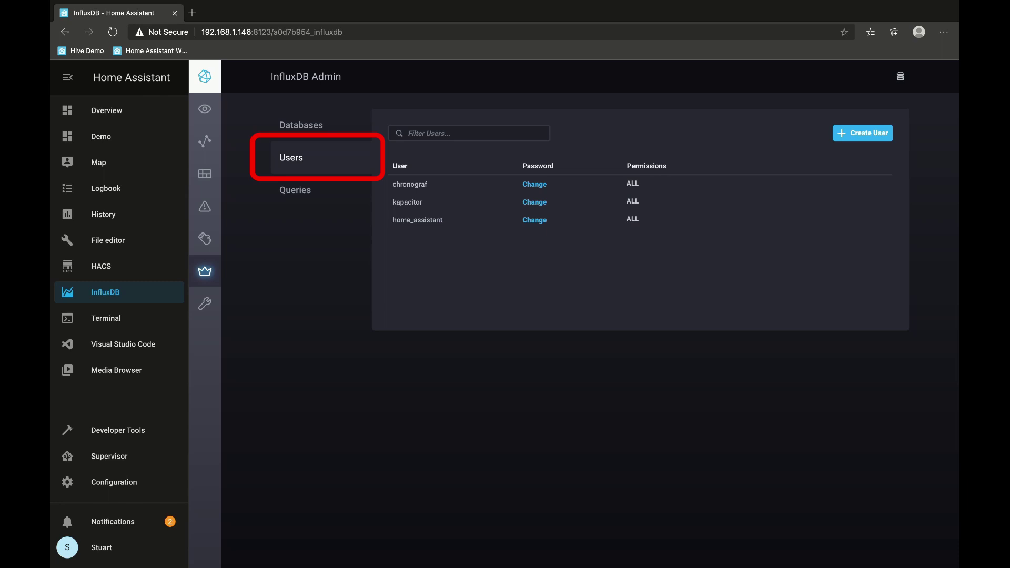
{"action": "left_click", "coordinate": [862, 133]}
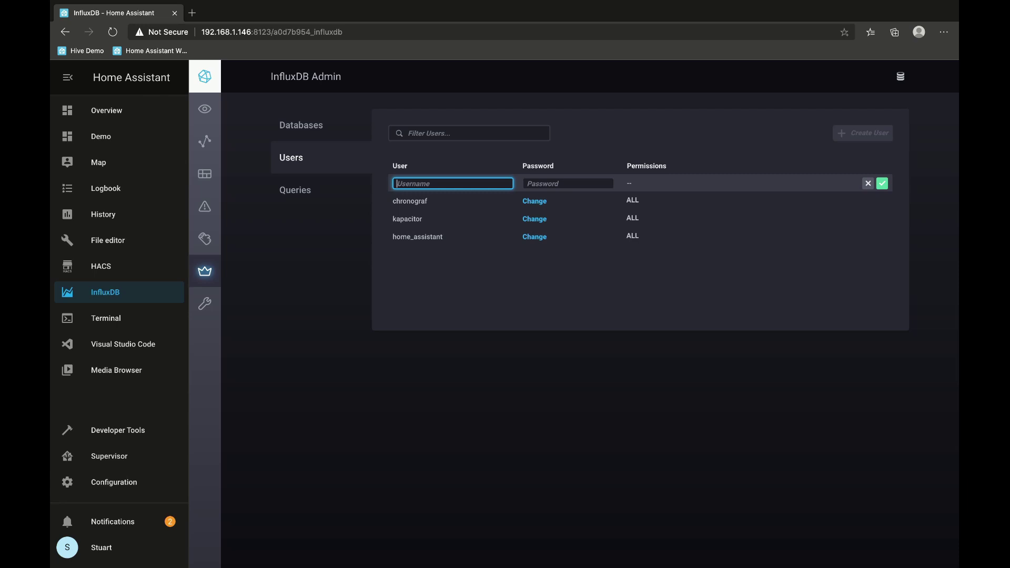
Examine the influxdb section of configuration.yaml in Visual Studio Code, covering its host, username and password entries.
{"action": "left_click", "coordinate": [123, 344]}
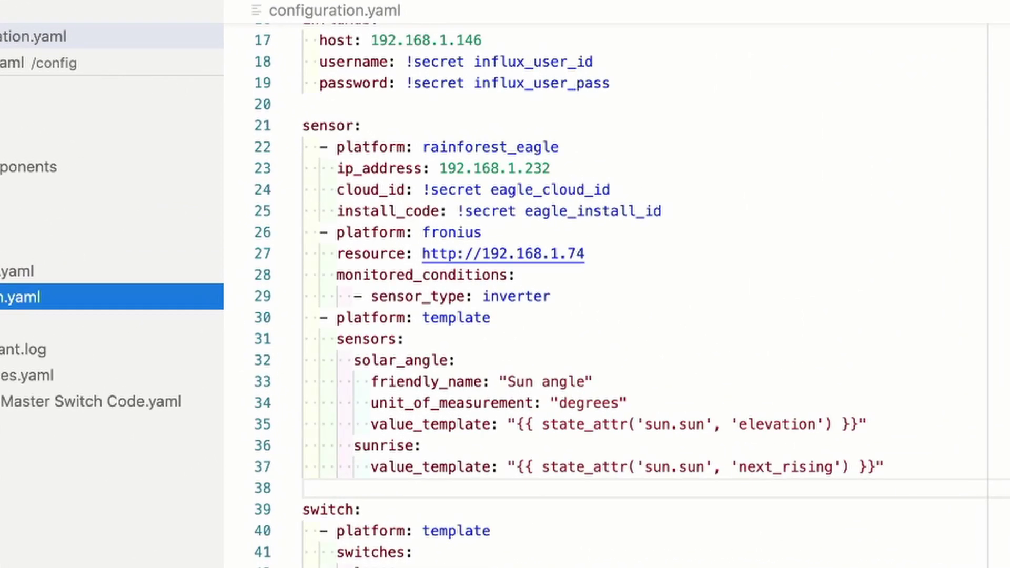
{"action": "scroll", "coordinate": [615, 295], "scroll_direction": "up", "scroll_amount": 4}
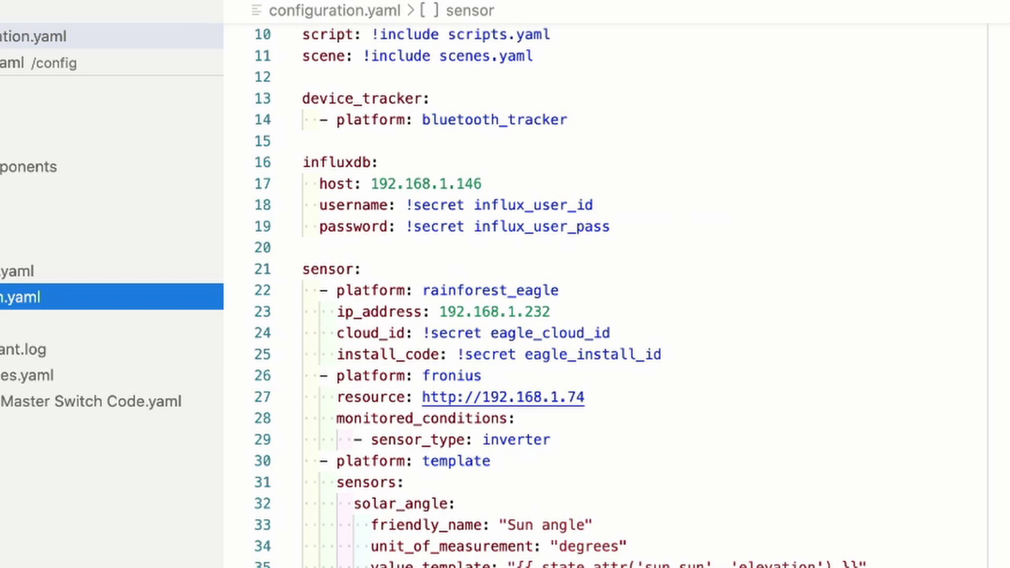
{"action": "left_click", "coordinate": [610, 343]}
{"action": "left_click_drag", "start_coordinate": [610, 343], "coordinate": [304, 258]}
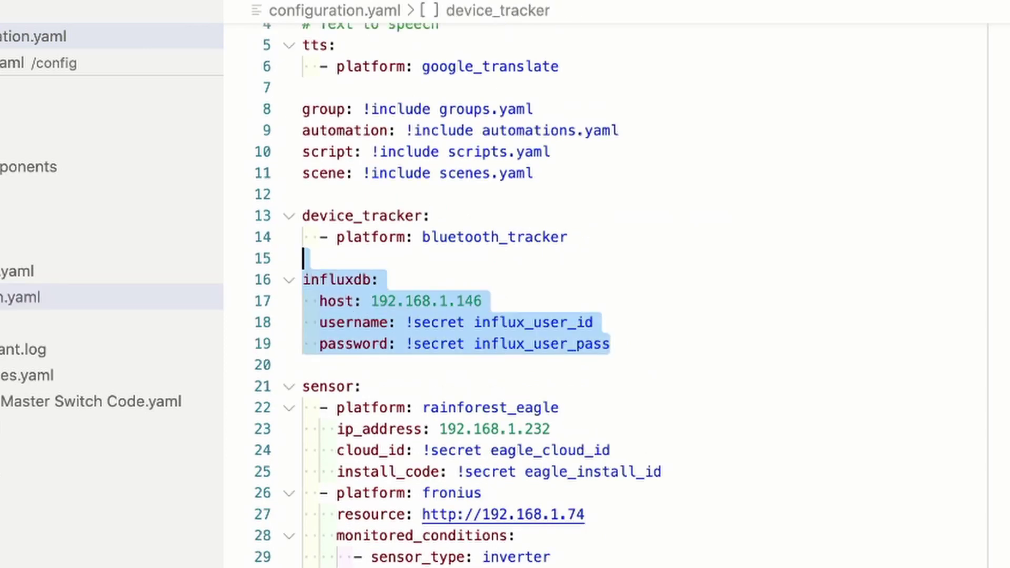
{"action": "left_click", "coordinate": [610, 343]}
{"action": "double_click", "coordinate": [610, 344]}
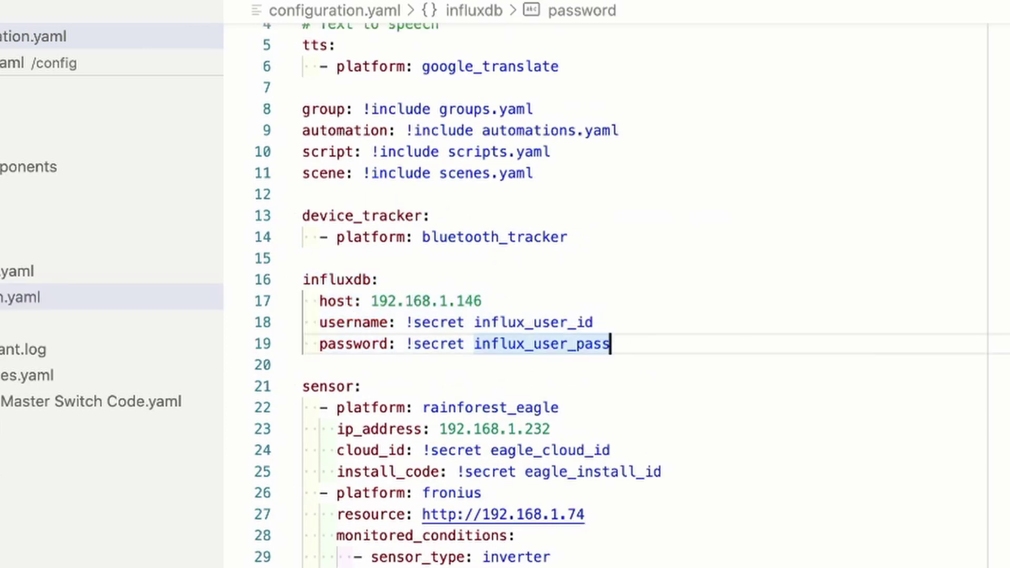
{"action": "left_click_drag", "start_coordinate": [610, 343], "coordinate": [372, 321]}
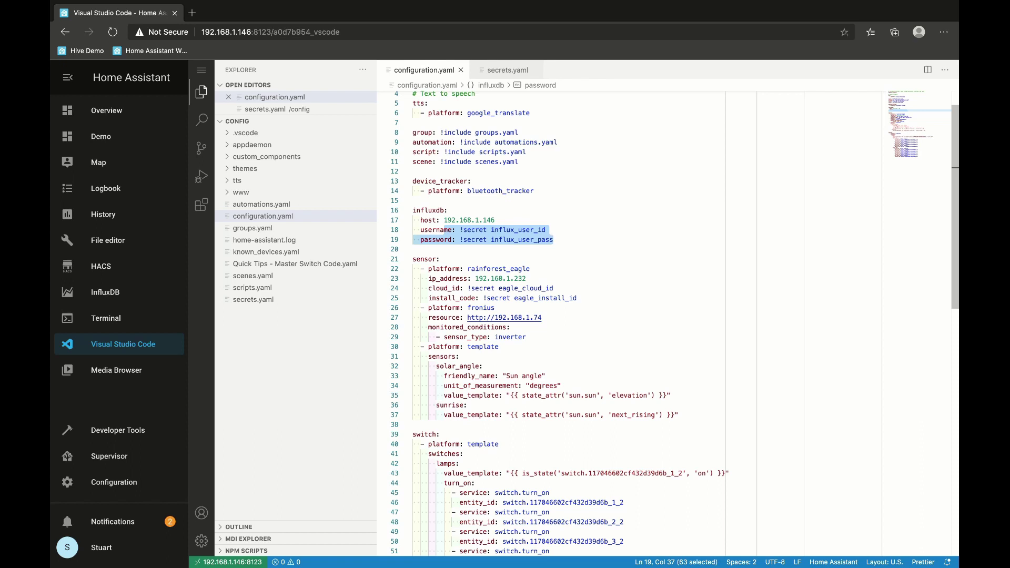
{"action": "left_click_drag", "start_coordinate": [552, 239], "coordinate": [448, 220]}
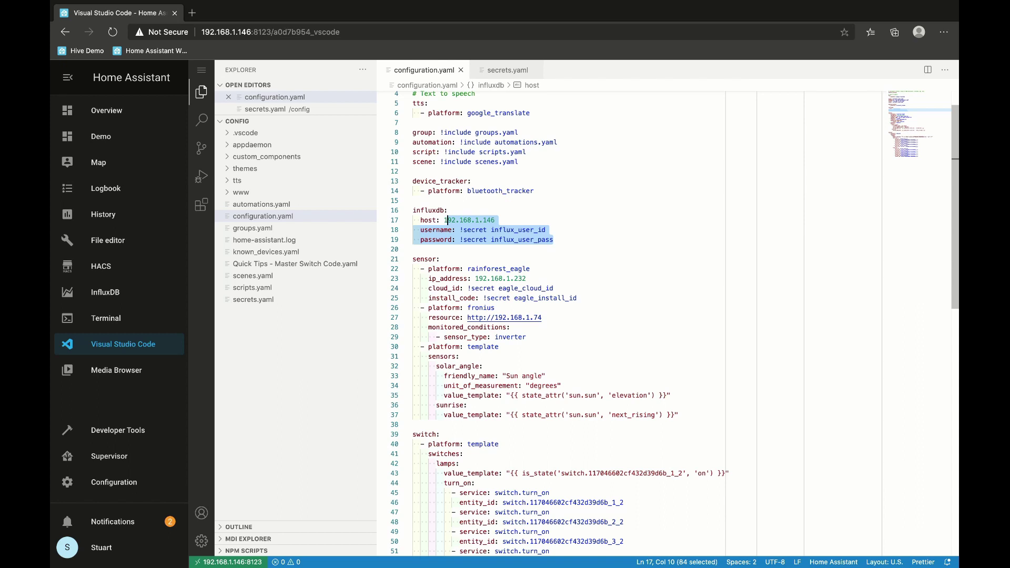
{"action": "left_click", "coordinate": [413, 249]}
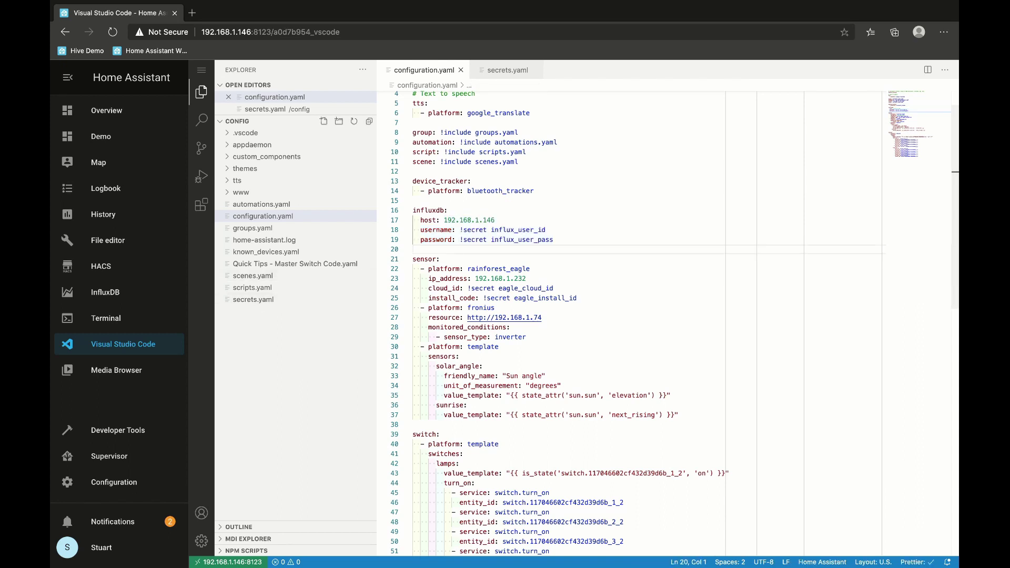
Validate the Home Assistant configuration from the Server Controls.
{"action": "left_click", "coordinate": [113, 481]}
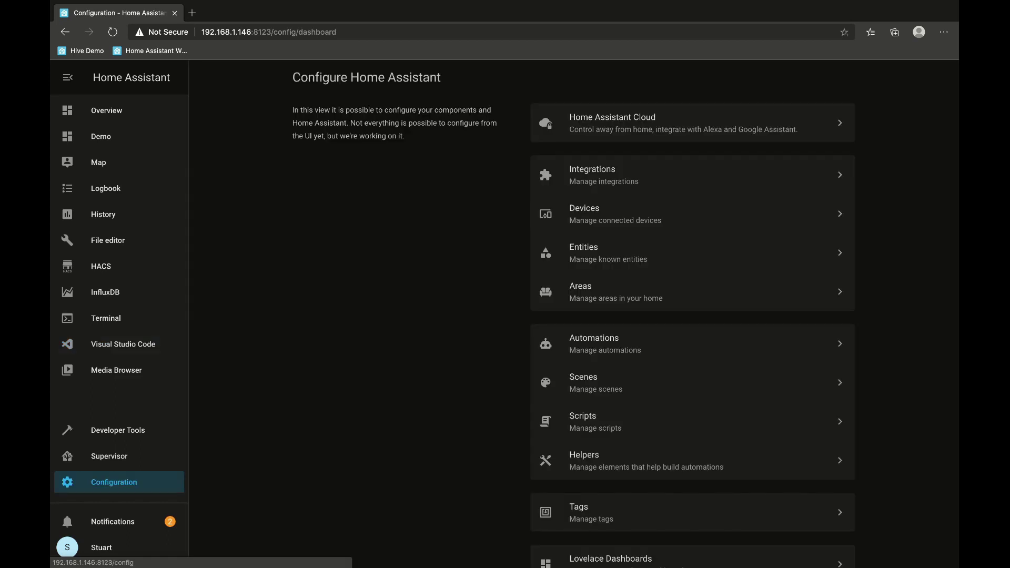
{"action": "scroll", "coordinate": [692, 316], "scroll_direction": "down", "scroll_amount": 5}
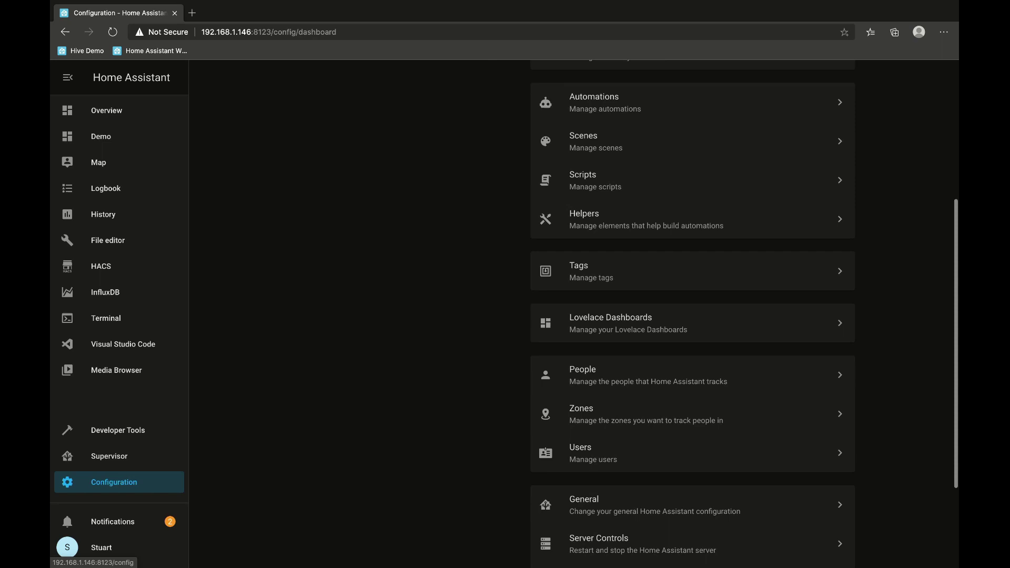
{"action": "scroll", "coordinate": [692, 316], "scroll_direction": "down", "scroll_amount": 3}
{"action": "left_click", "coordinate": [598, 411]}
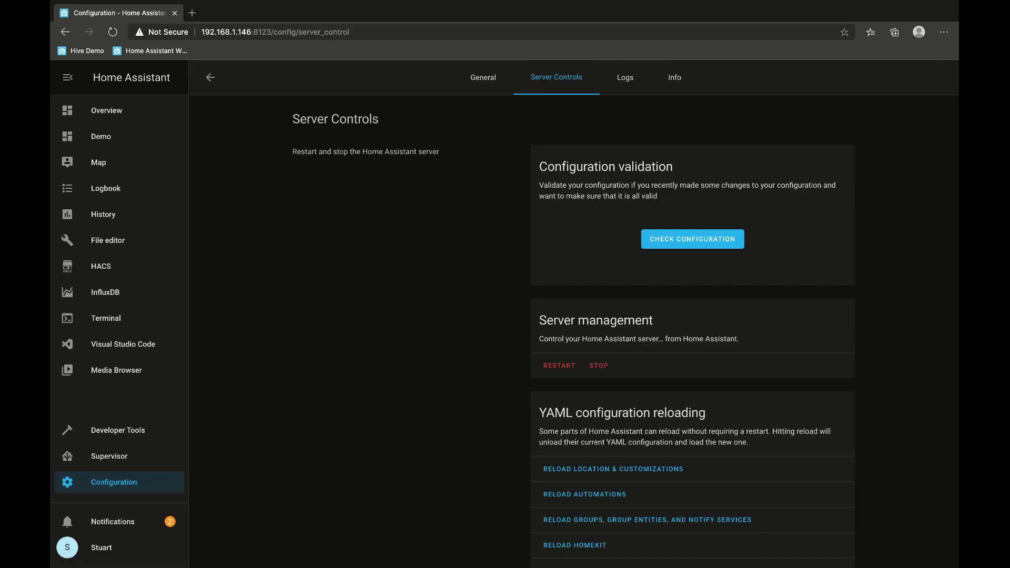
{"action": "left_click", "coordinate": [692, 239]}
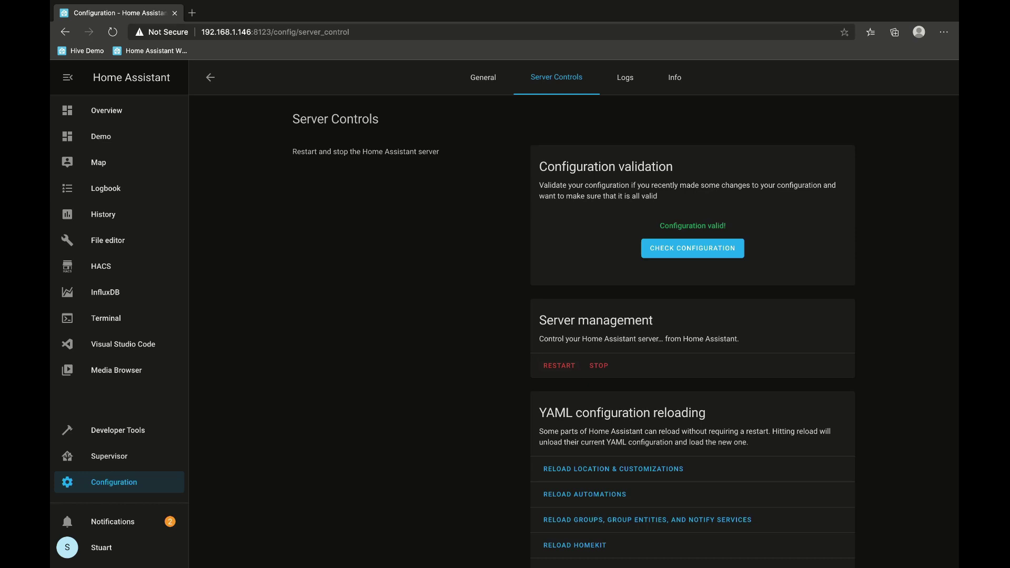
Query InfluxDB's Explore view with the Show Measurements template on the "home_assistant" database and look through the returned measurements.
{"action": "left_click", "coordinate": [105, 292]}
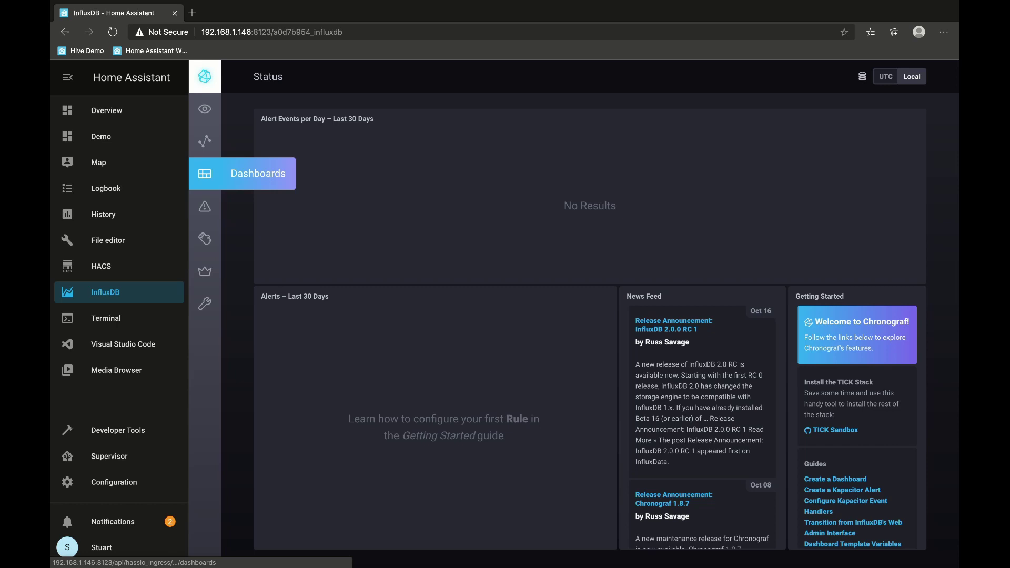
{"action": "left_click", "coordinate": [204, 141]}
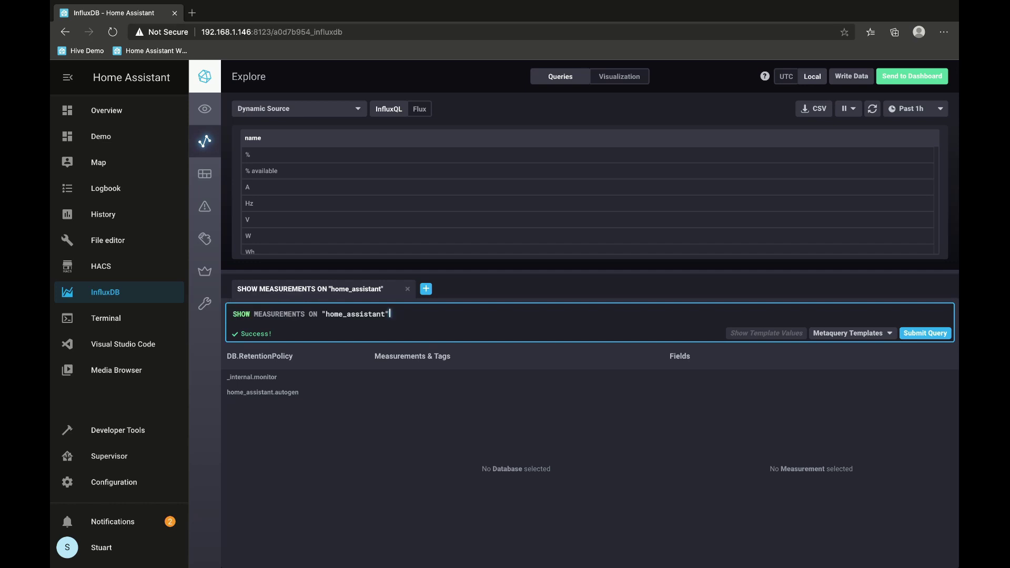
{"action": "left_click", "coordinate": [850, 333]}
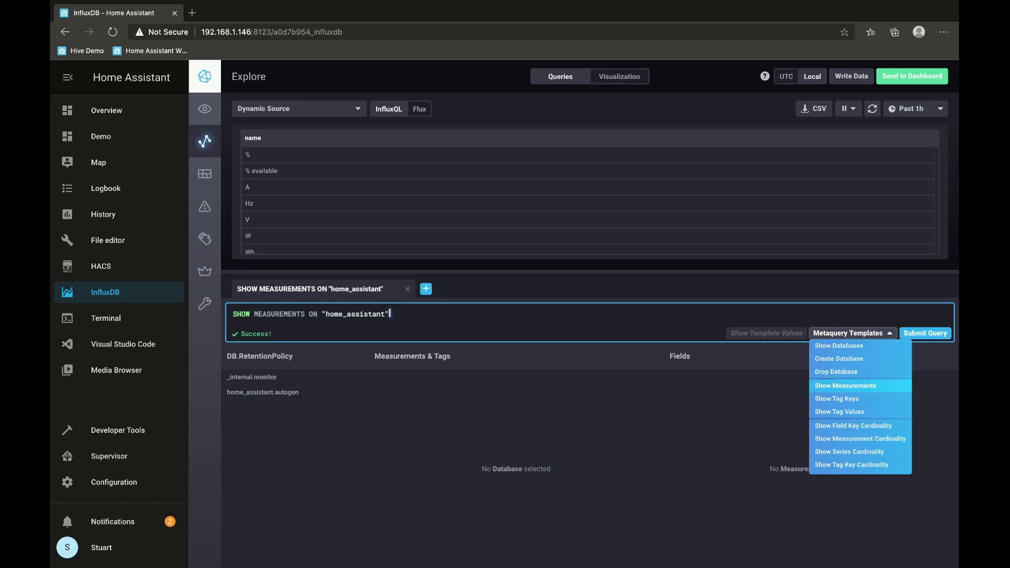
{"action": "left_click", "coordinate": [845, 385]}
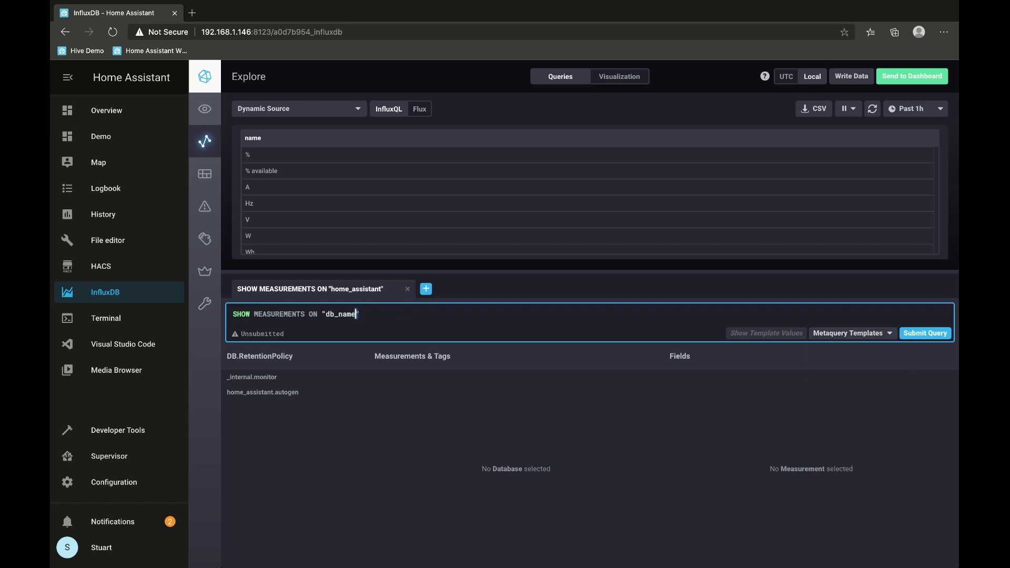
{"action": "key", "text": "BackSpace"}
{"action": "key", "text": "BackSpace"}
{"action": "key", "text": "BackSpace"}
{"action": "key", "text": "BackSpace"}
{"action": "key", "text": "BackSpace"}
{"action": "key", "text": "BackSpace"}
{"action": "key", "text": "BackSpace"}
{"action": "type", "text": "home_assistant"}
{"action": "key", "text": "Return"}
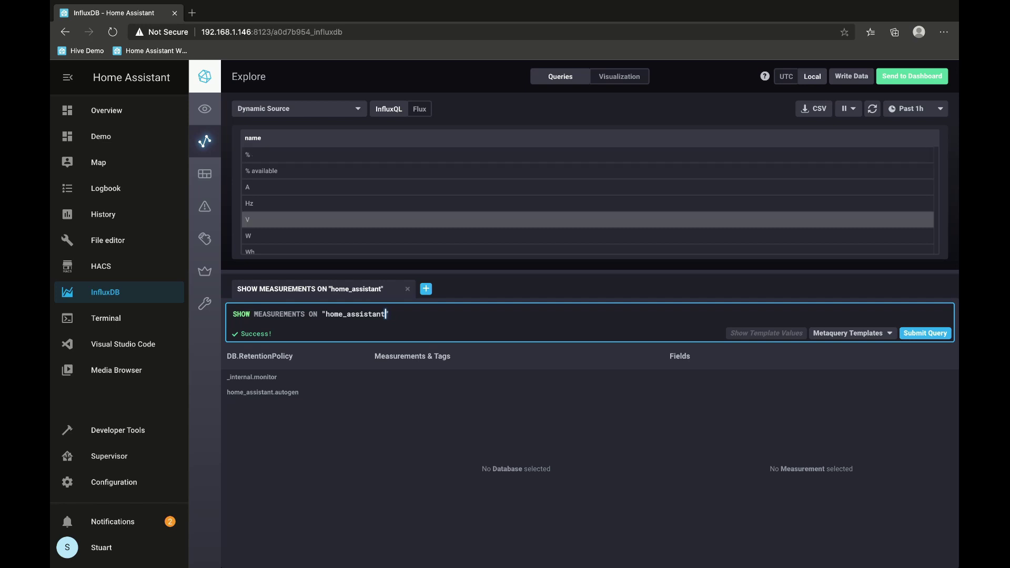
{"action": "scroll", "coordinate": [587, 200], "scroll_direction": "down", "scroll_amount": 1}
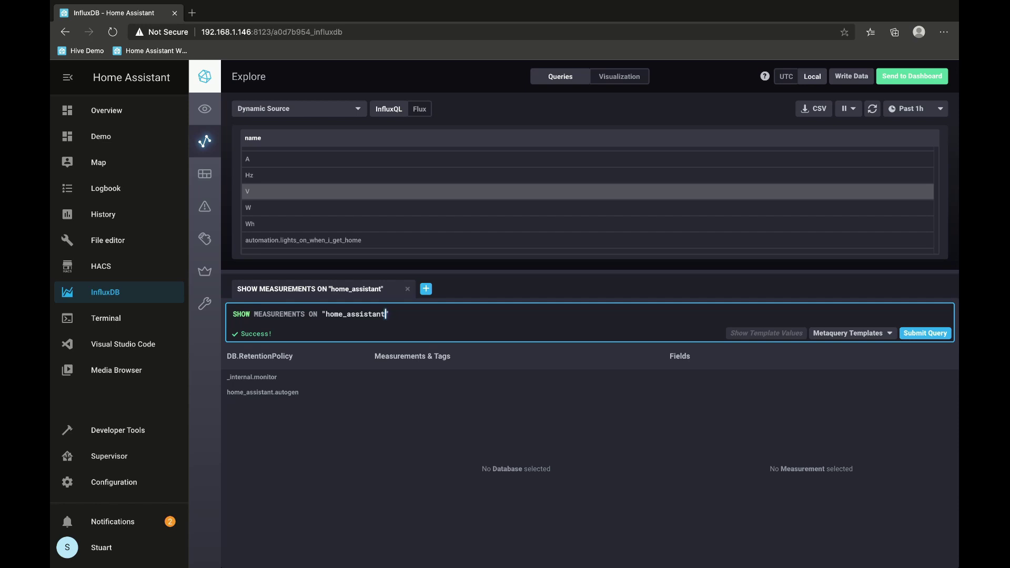
Enable Watchdog, Auto update and Show in sidebar for the Grafana add-on in the Supervisor.
{"action": "left_click", "coordinate": [109, 455]}
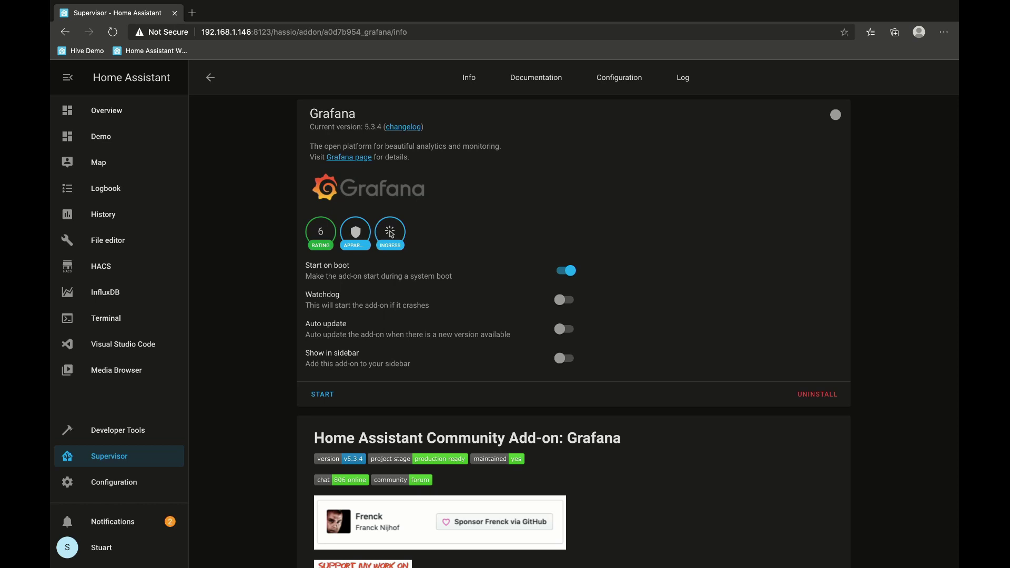
{"action": "left_click", "coordinate": [563, 299]}
{"action": "left_click", "coordinate": [564, 328]}
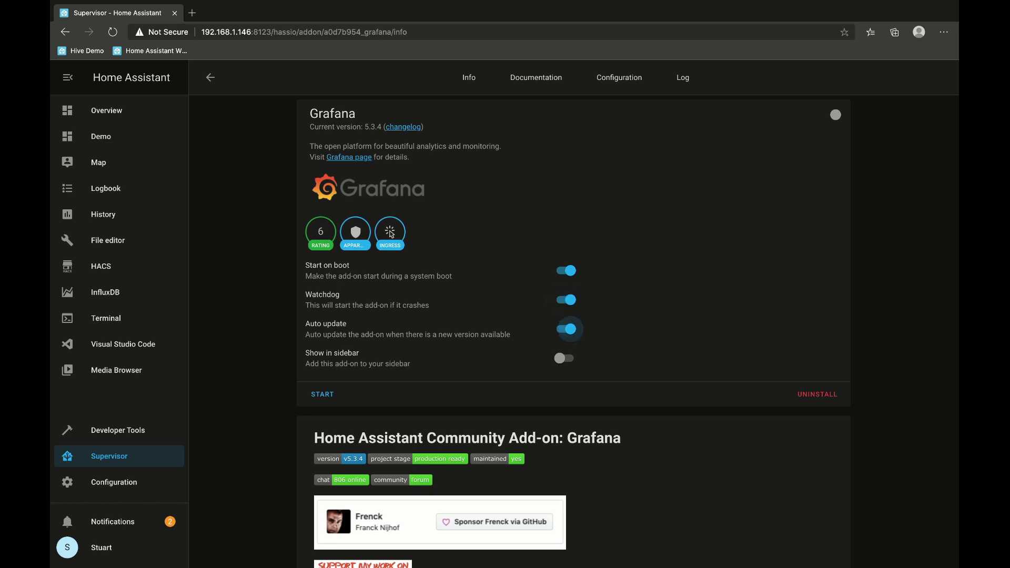
{"action": "key", "text": "Tab"}
{"action": "key", "text": "space"}
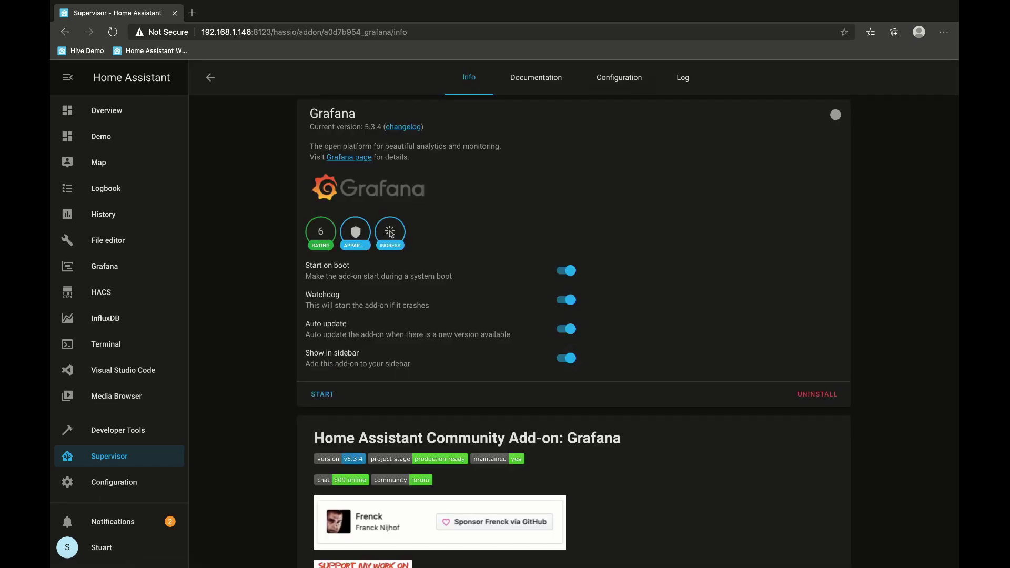
Review the Grafana add-on's configuration, start the add-on and open Grafana's home page.
{"action": "left_click", "coordinate": [619, 77]}
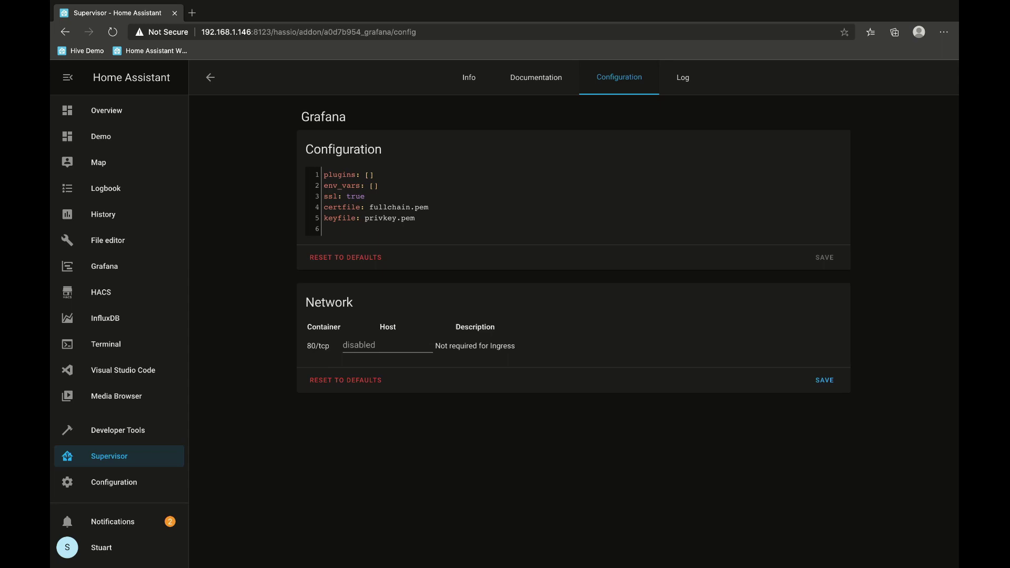
{"action": "left_click", "coordinate": [468, 77]}
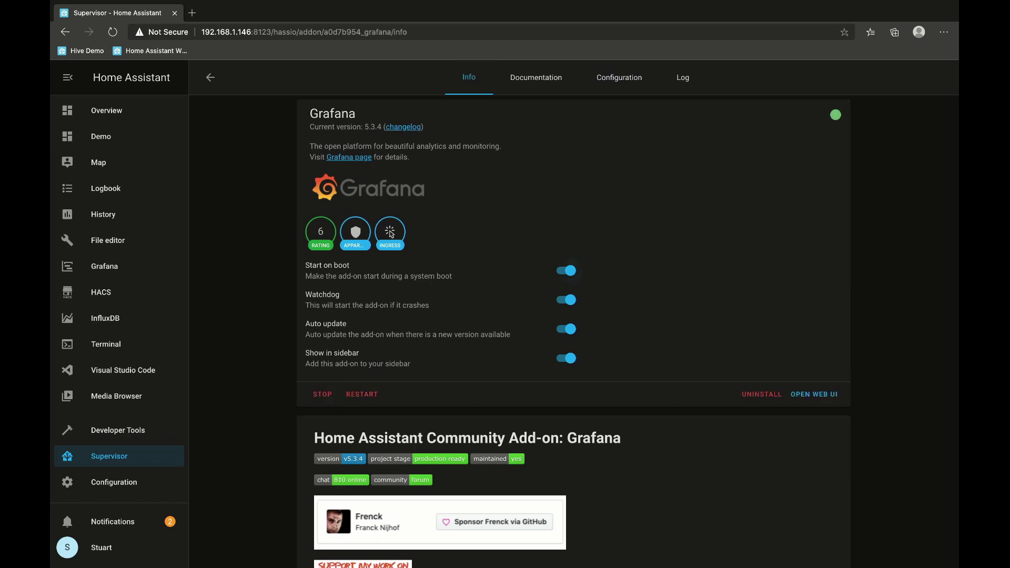
{"action": "left_click", "coordinate": [104, 266]}
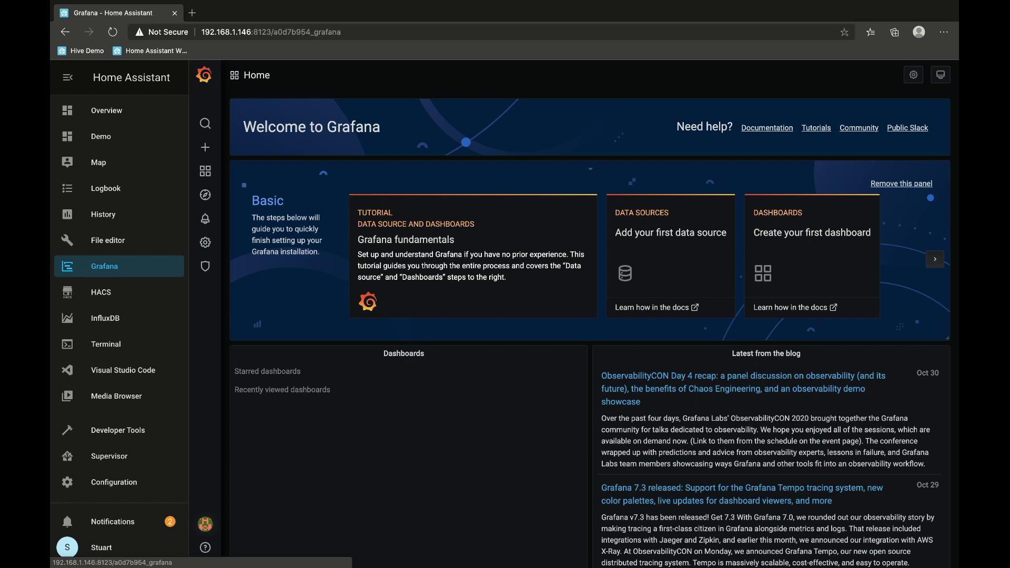
Add a new data source of type InfluxDB in Grafana's configuration.
{"action": "mouse_move", "coordinate": [205, 242]}
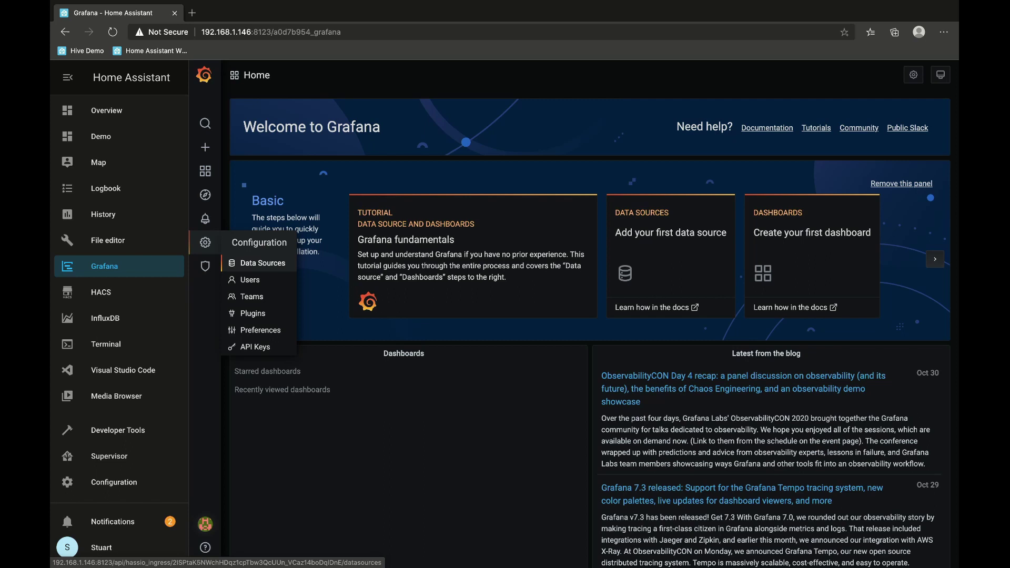
{"action": "left_click", "coordinate": [262, 263]}
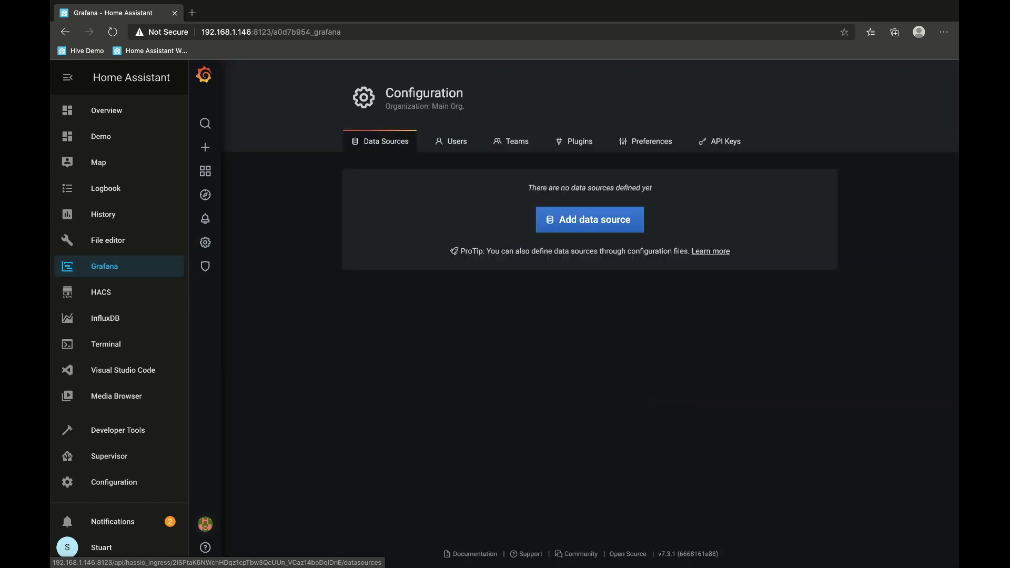
{"action": "left_click", "coordinate": [588, 220]}
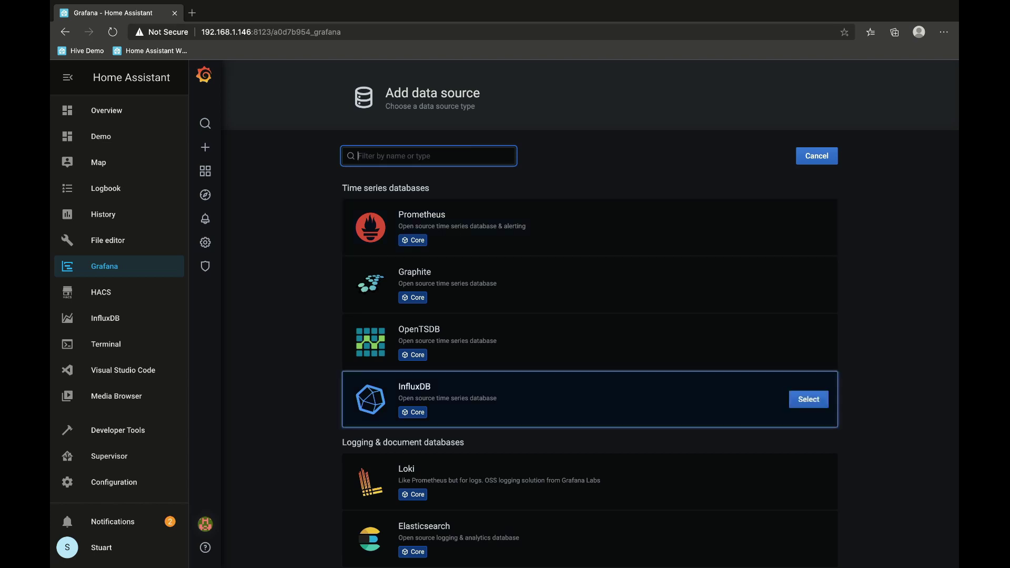
{"action": "left_click", "coordinate": [808, 400]}
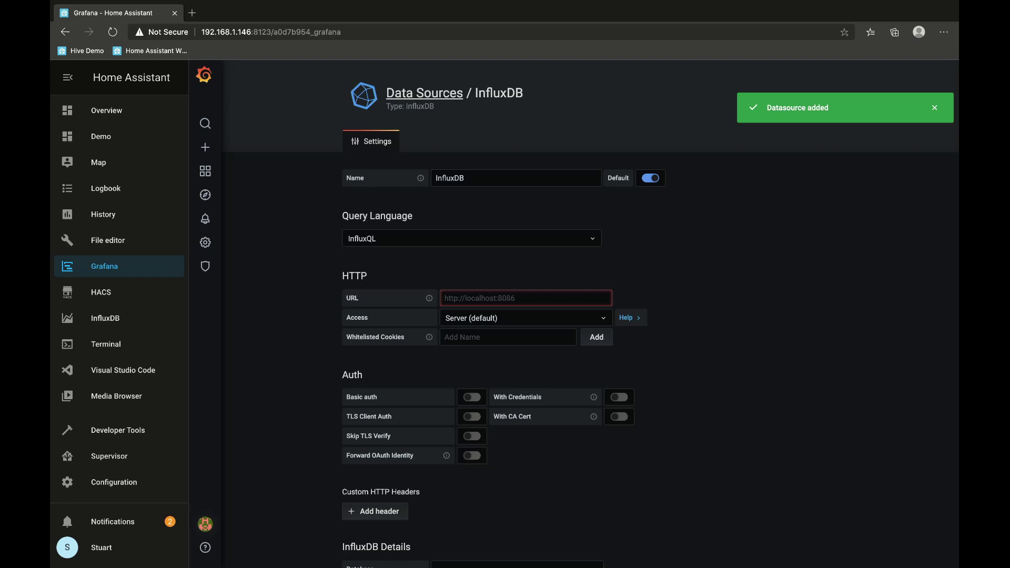
{"action": "scroll", "coordinate": [589, 315], "scroll_direction": "down", "scroll_amount": 3}
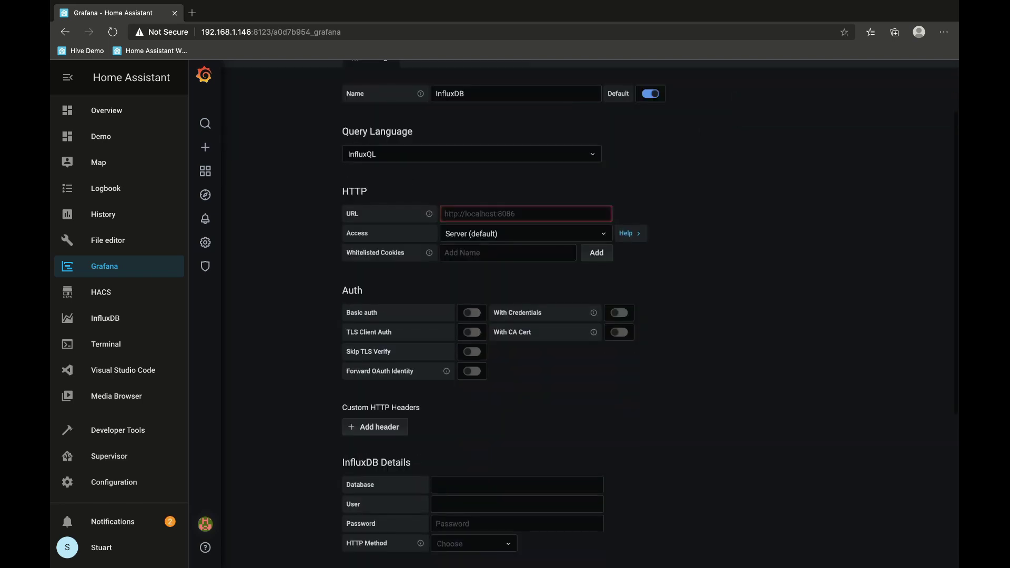
{"action": "left_click", "coordinate": [445, 213]}
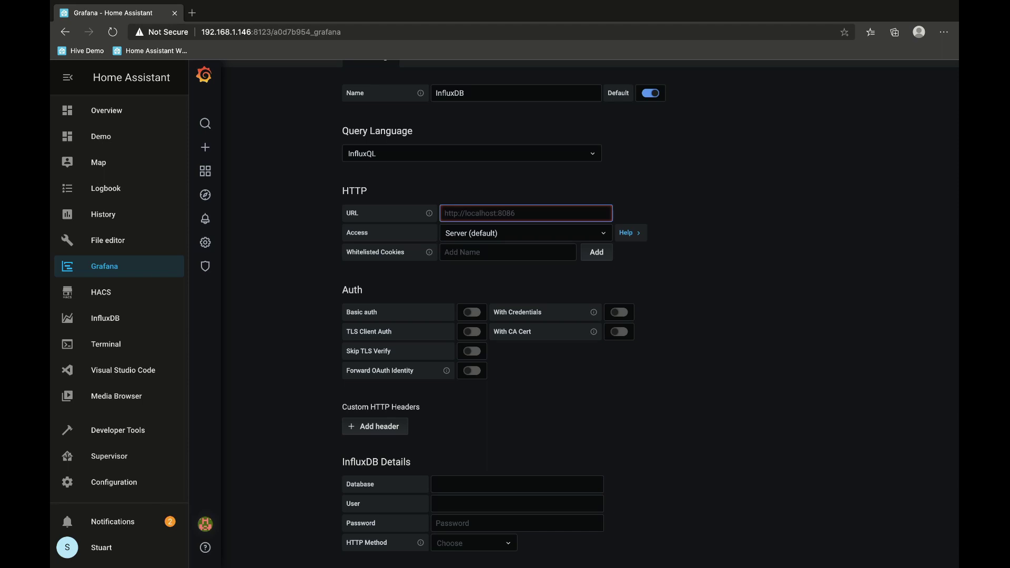
{"action": "type", "text": "http://192.168"}
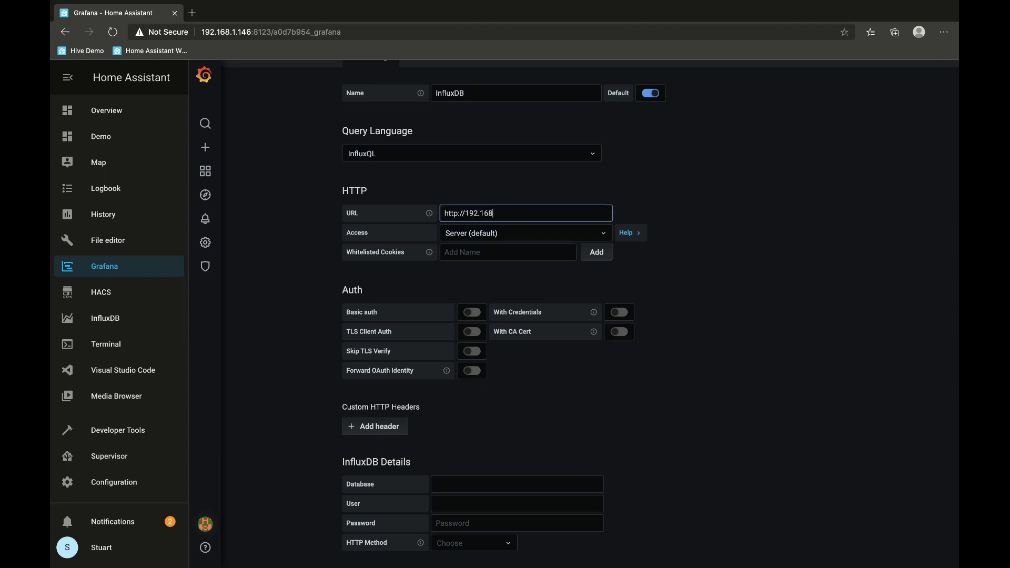
{"action": "type", "text": ".1.146"}
{"action": "key", "text": "super+a"}
{"action": "key", "text": "Right"}
{"action": "type", "text": ":8086"}
Enter home_assistant as the database in the InfluxDB details.
{"action": "scroll", "coordinate": [594, 394], "scroll_direction": "up", "scroll_amount": 2}
{"action": "scroll", "coordinate": [593, 394], "scroll_direction": "down", "scroll_amount": 1}
{"action": "scroll", "coordinate": [589, 314], "scroll_direction": "down", "scroll_amount": 4}
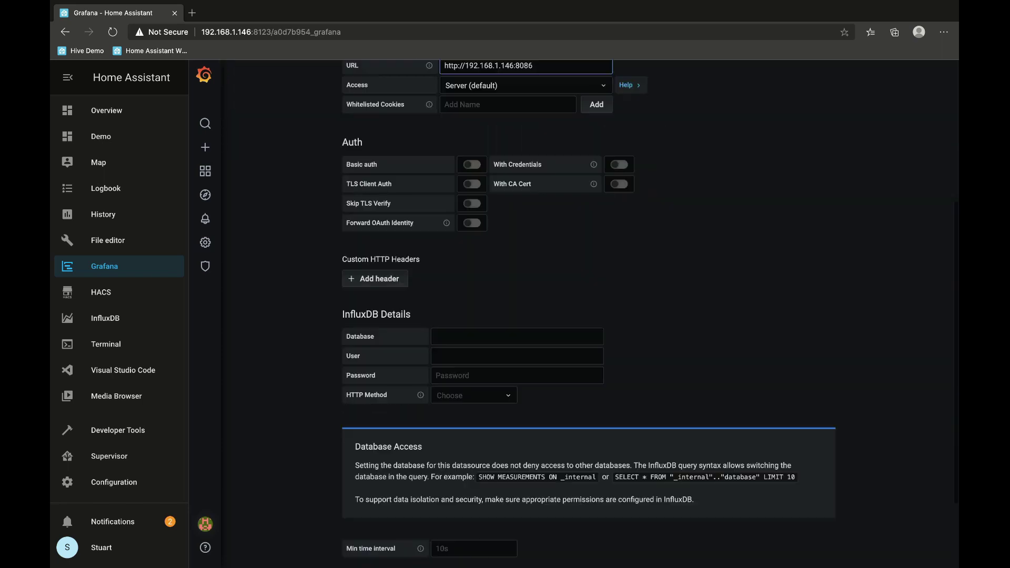
{"action": "left_click", "coordinate": [516, 316]}
{"action": "type", "text": "home"}
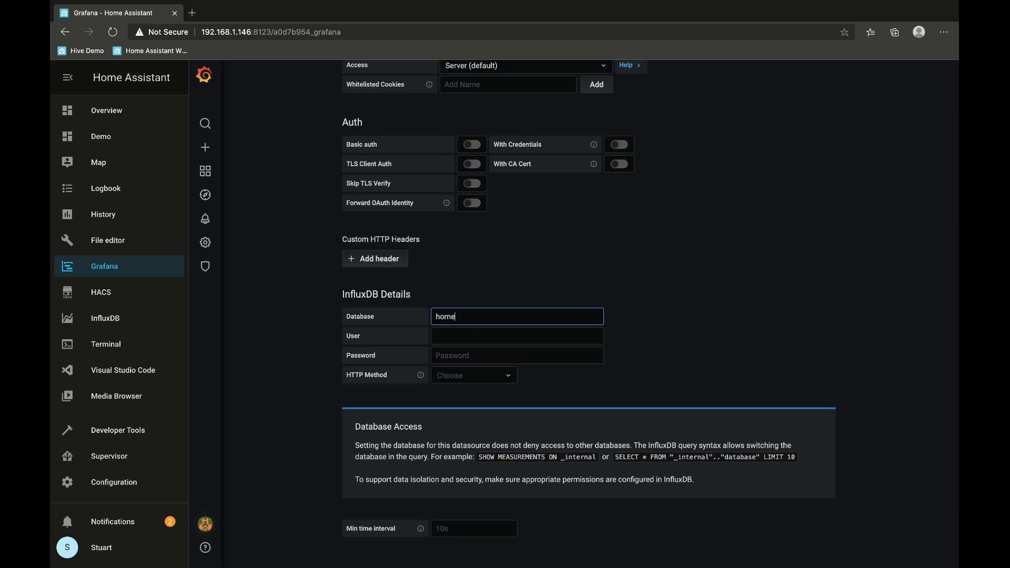
{"action": "type", "text": "_assistant"}
{"action": "key", "text": "Tab"}
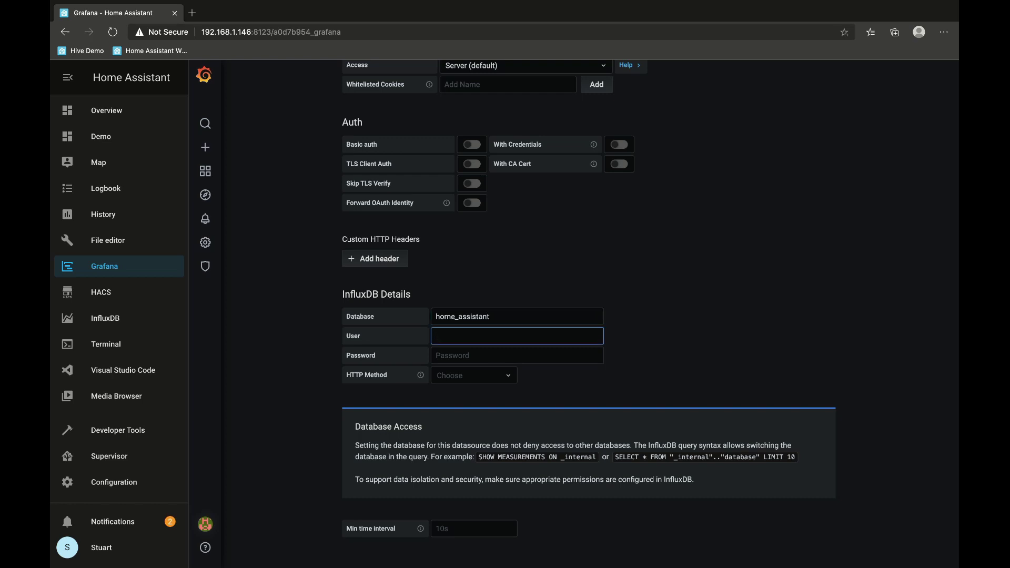
Enter home_assistant as the InfluxDB user and fill in the database account's password.
{"action": "type", "text": "home_assistant"}
{"action": "key", "text": "Tab"}
{"action": "type", "text": "••"}
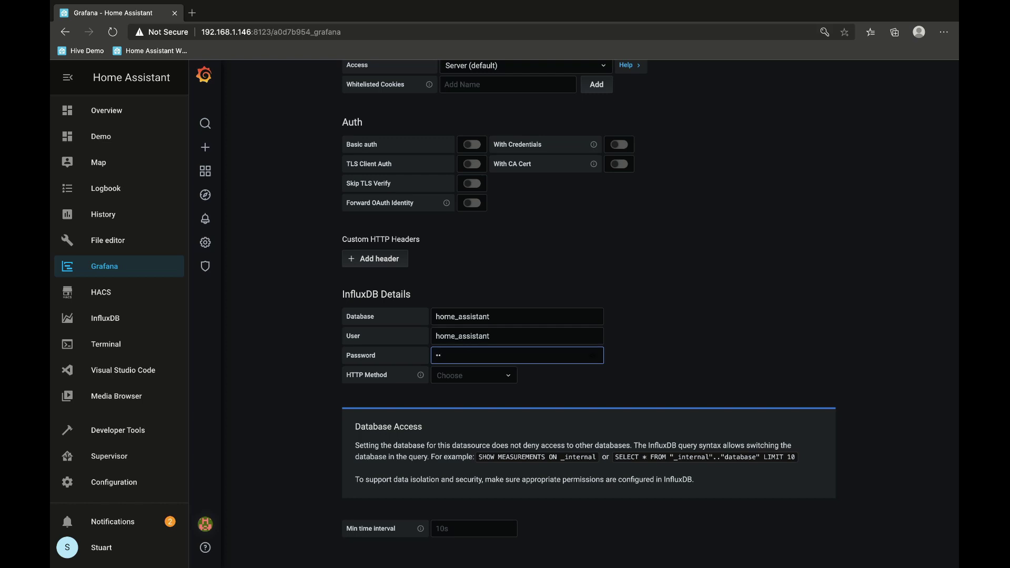
{"action": "key", "text": "BackSpace"}
{"action": "key", "text": "BackSpace"}
{"action": "type", "text": "•••"}
{"action": "key", "text": "BackSpace"}
{"action": "key", "text": "BackSpace"}
{"action": "type", "text": "••••••••••••••"}
Set the HTTP method to GET, then save and test the data source.
{"action": "left_click", "coordinate": [474, 375]}
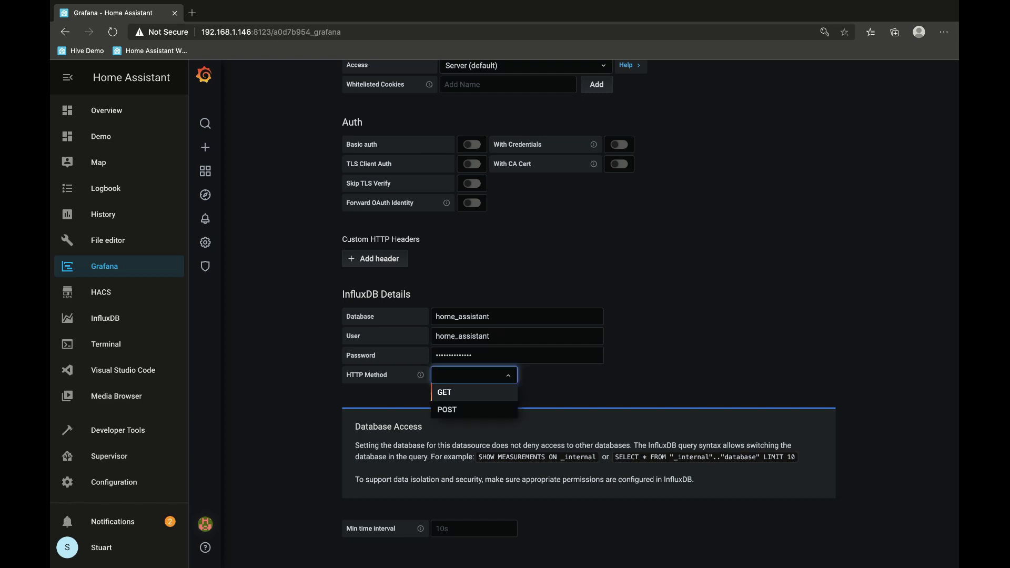
{"action": "key", "text": "Escape"}
{"action": "scroll", "coordinate": [589, 304], "scroll_direction": "down", "scroll_amount": 1}
{"action": "key", "text": "Down"}
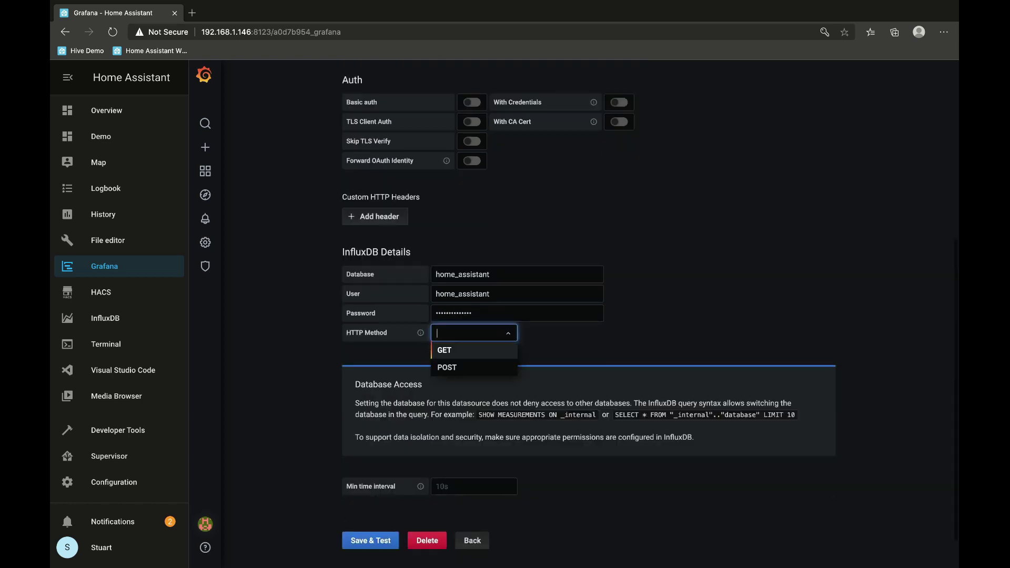
{"action": "key", "text": "Down"}
{"action": "key", "text": "Up"}
{"action": "key", "text": "Return"}
{"action": "scroll", "coordinate": [648, 313], "scroll_direction": "down", "scroll_amount": 1}
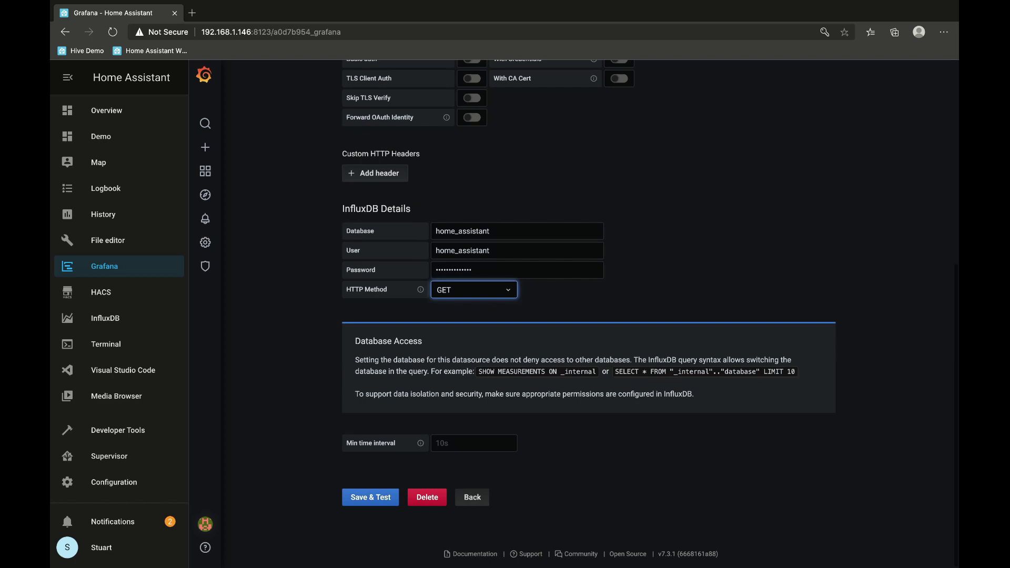
{"action": "left_click", "coordinate": [371, 497]}
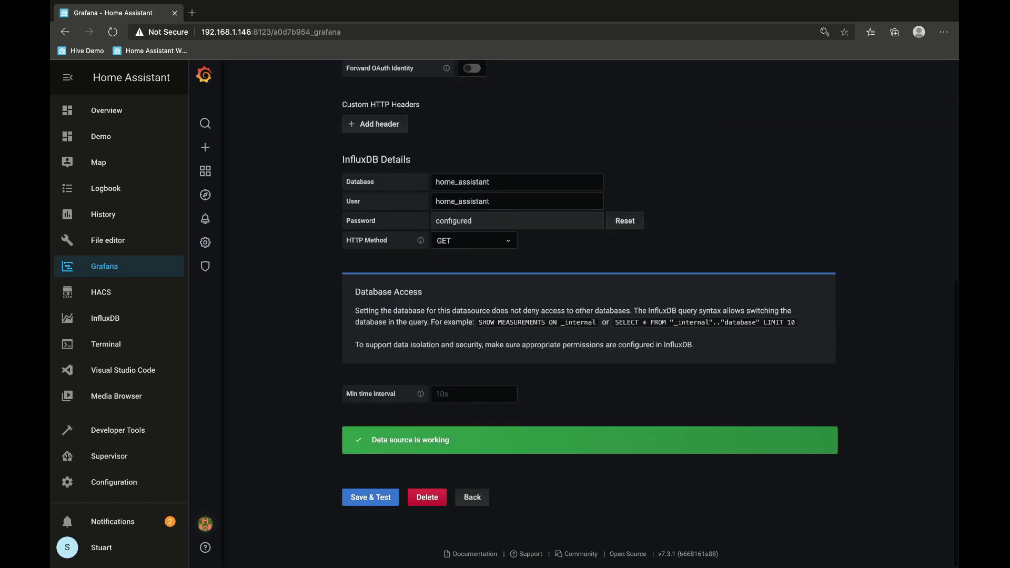
Create a new Grafana dashboard and add a panel to it with the title Energy.
{"action": "mouse_move", "coordinate": [205, 171]}
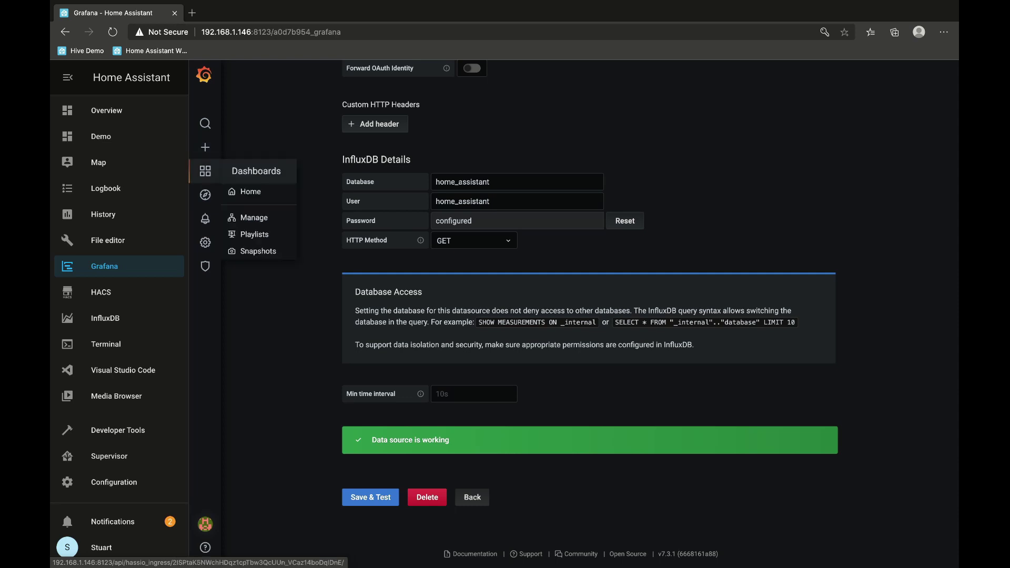
{"action": "left_click", "coordinate": [251, 192]}
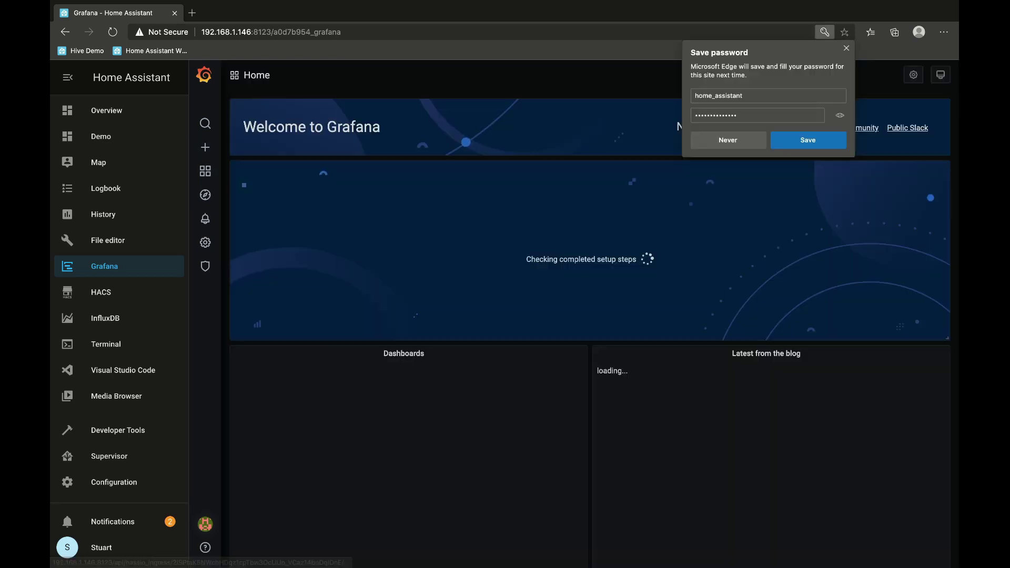
{"action": "mouse_move", "coordinate": [205, 243]}
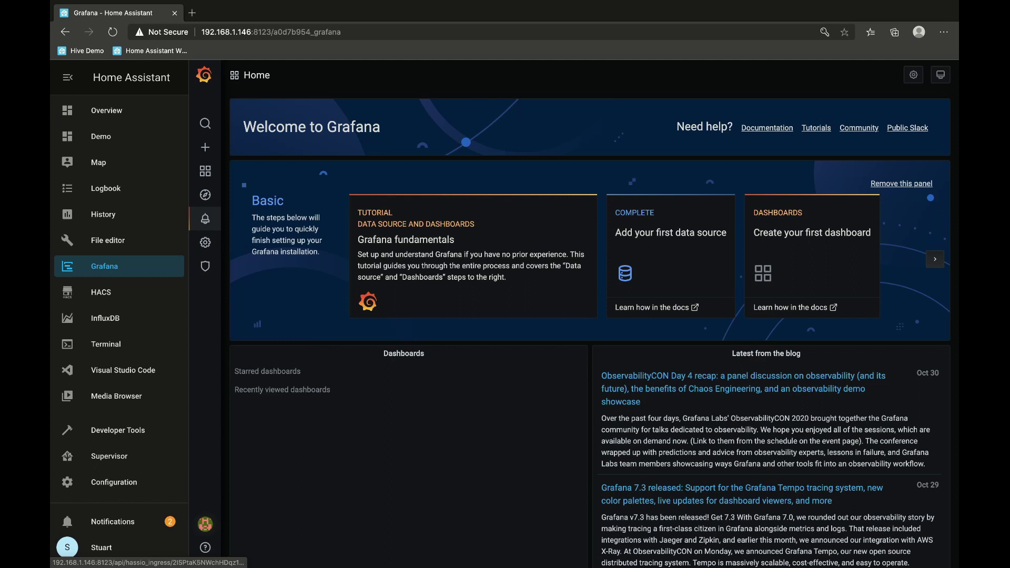
{"action": "mouse_move", "coordinate": [205, 146]}
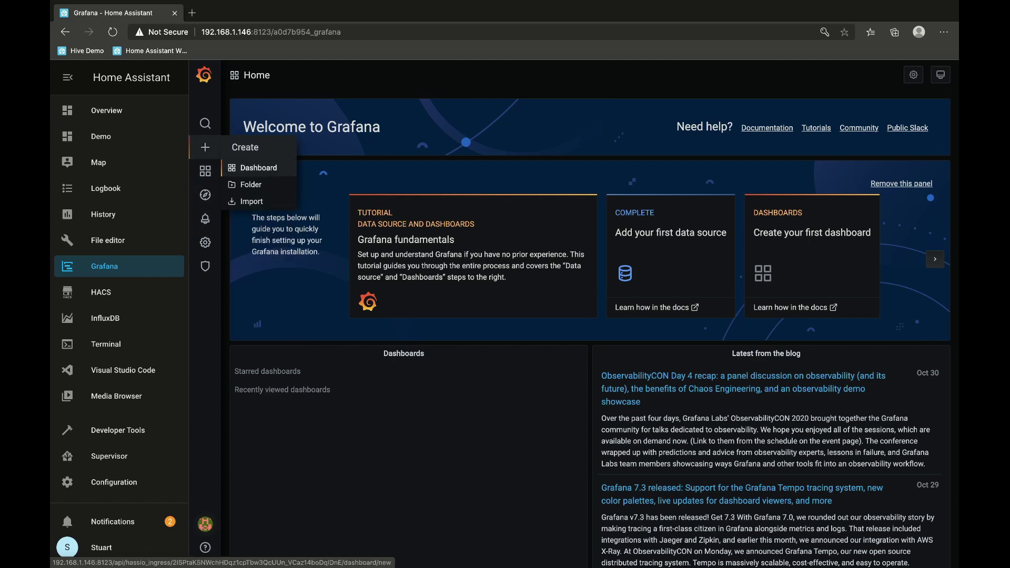
{"action": "left_click", "coordinate": [255, 167]}
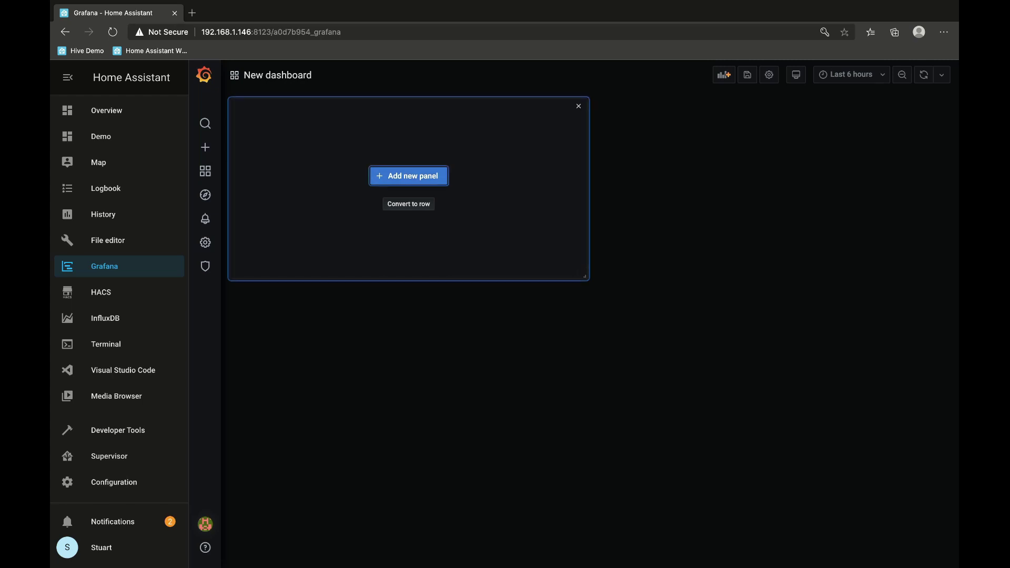
{"action": "left_click", "coordinate": [409, 176]}
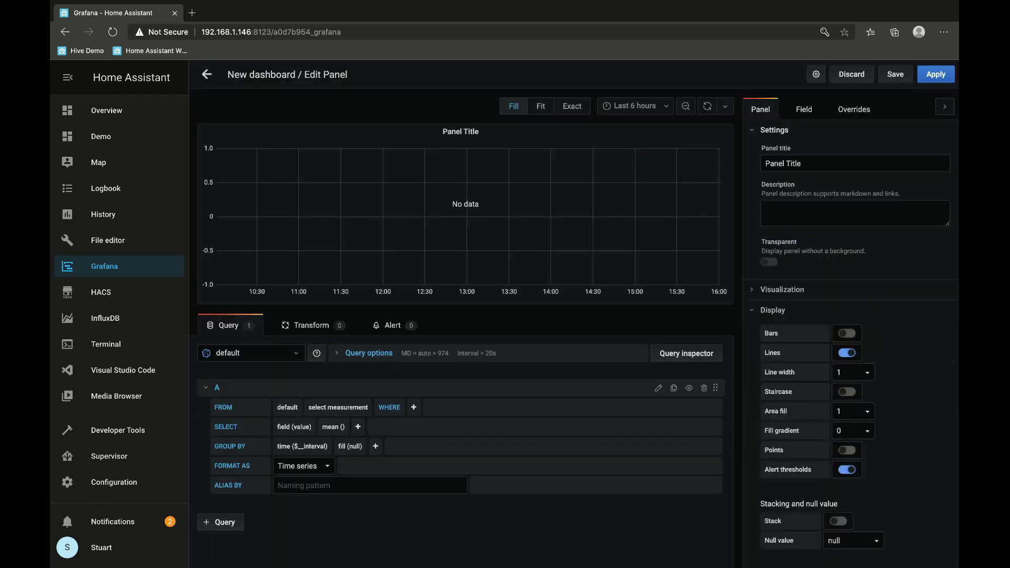
{"action": "left_click_drag", "start_coordinate": [801, 163], "coordinate": [633, 163]}
{"action": "type", "text": "Energy"}
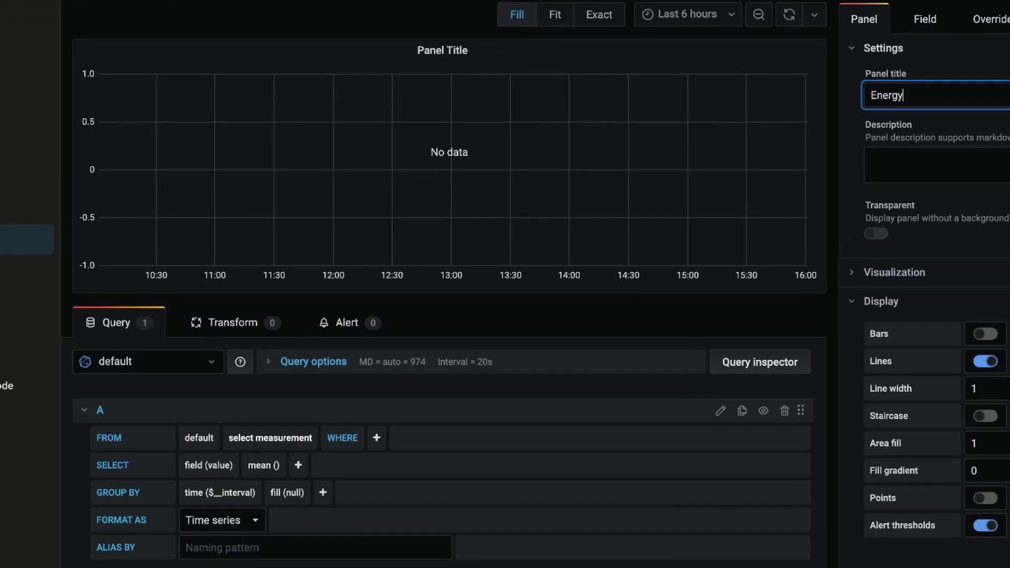
Choose kW as the measurement in the FROM clause of the Energy panel's query A.
{"action": "left_click", "coordinate": [269, 438]}
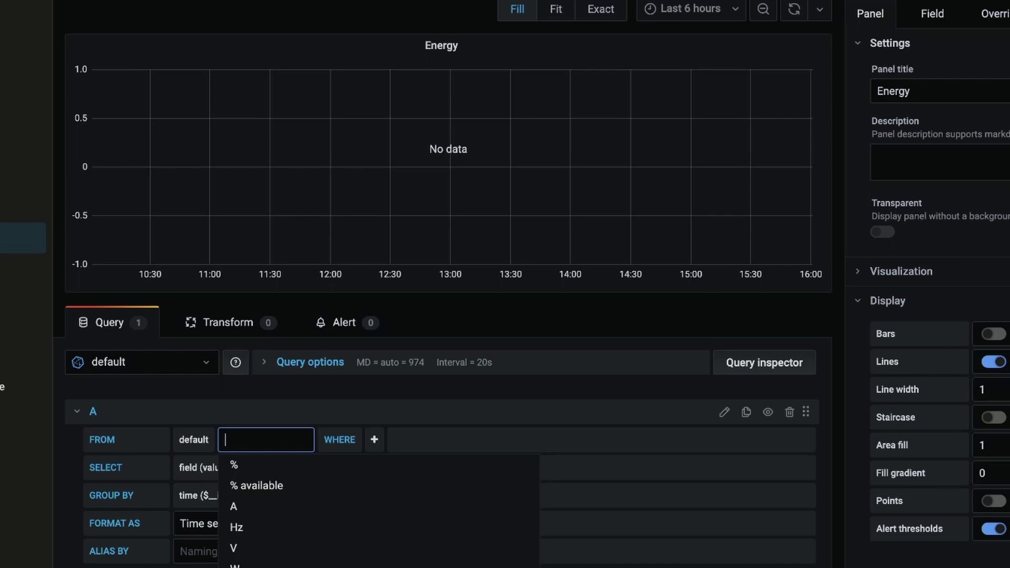
{"action": "type", "text": "Kw"}
{"action": "key", "text": "BackSpace"}
{"action": "key", "text": "BackSpace"}
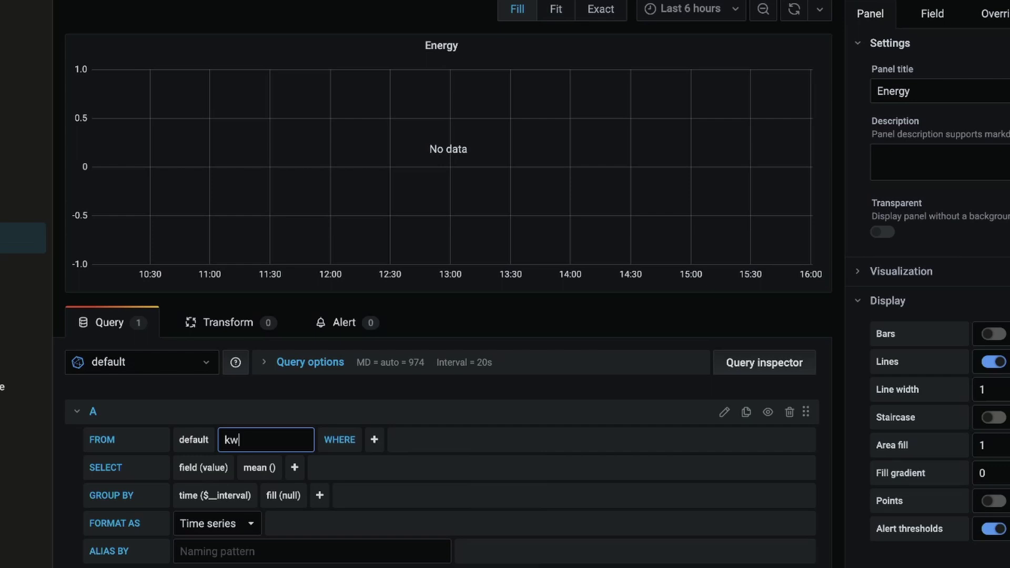
{"action": "key", "text": "BackSpace"}
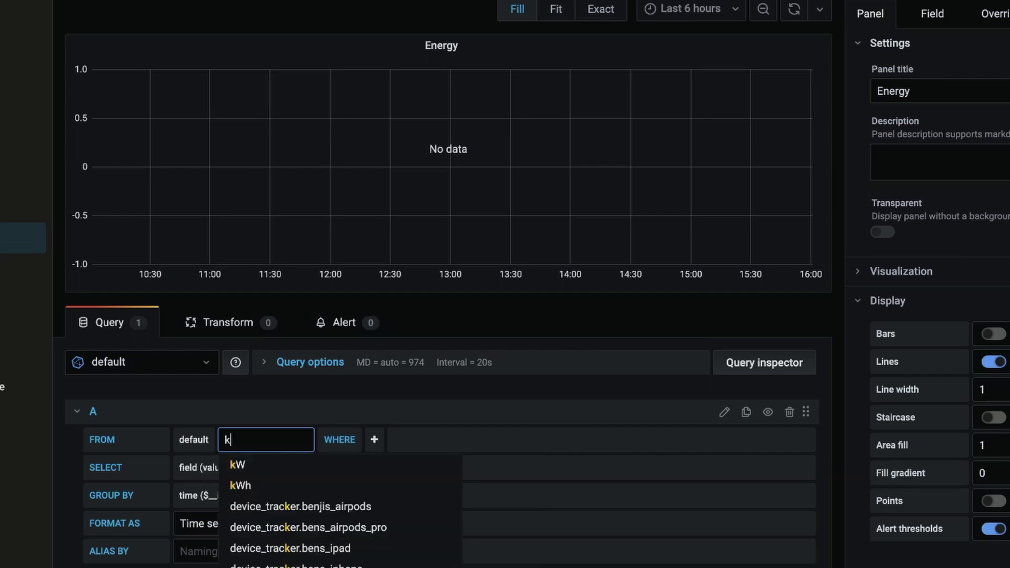
{"action": "left_click", "coordinate": [247, 464]}
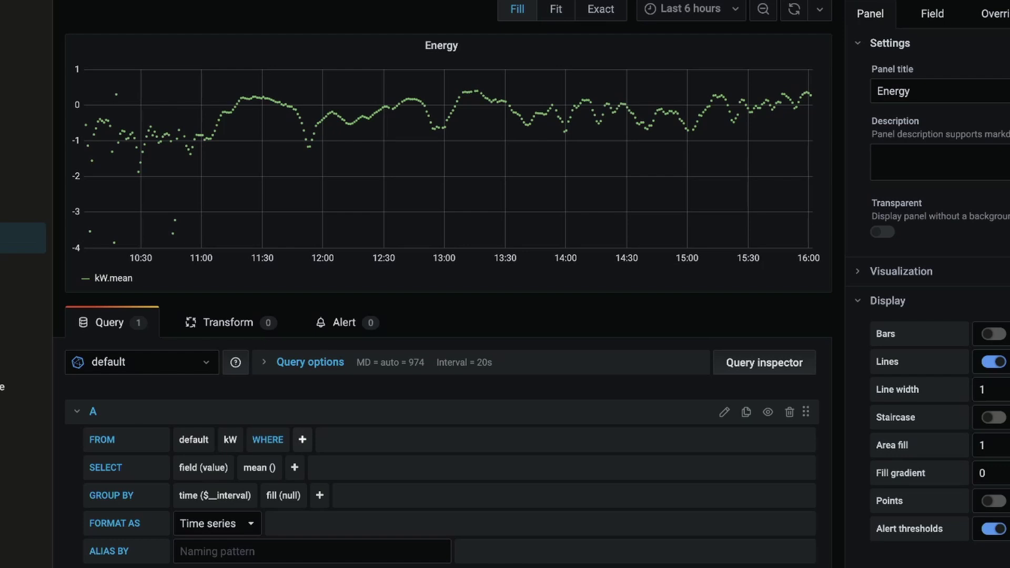
Add a WHERE condition to query A that filters entity_id to eagle_200_meter_power_demand.
{"action": "left_click", "coordinate": [302, 439]}
{"action": "left_click", "coordinate": [325, 484]}
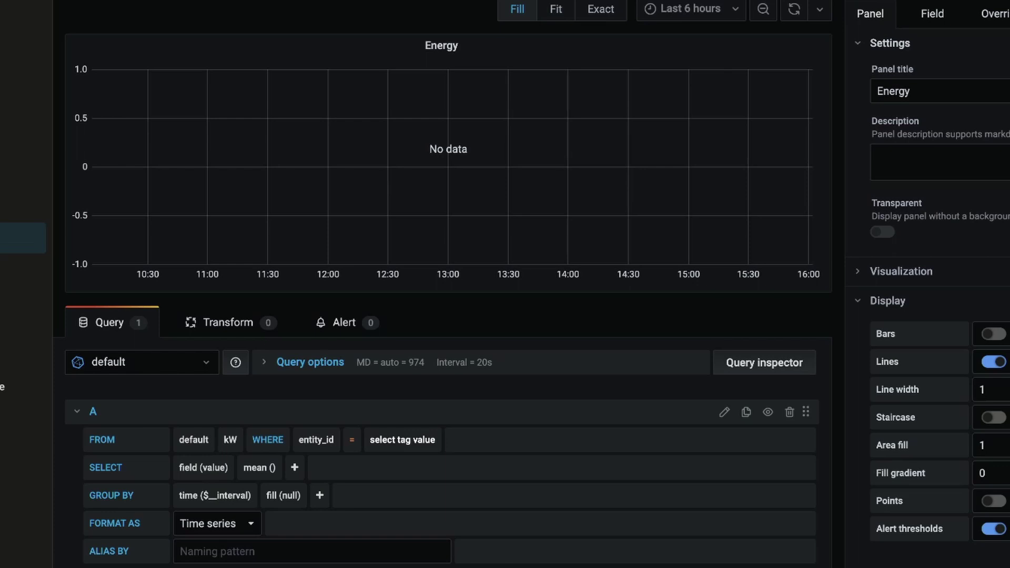
{"action": "left_click", "coordinate": [402, 439]}
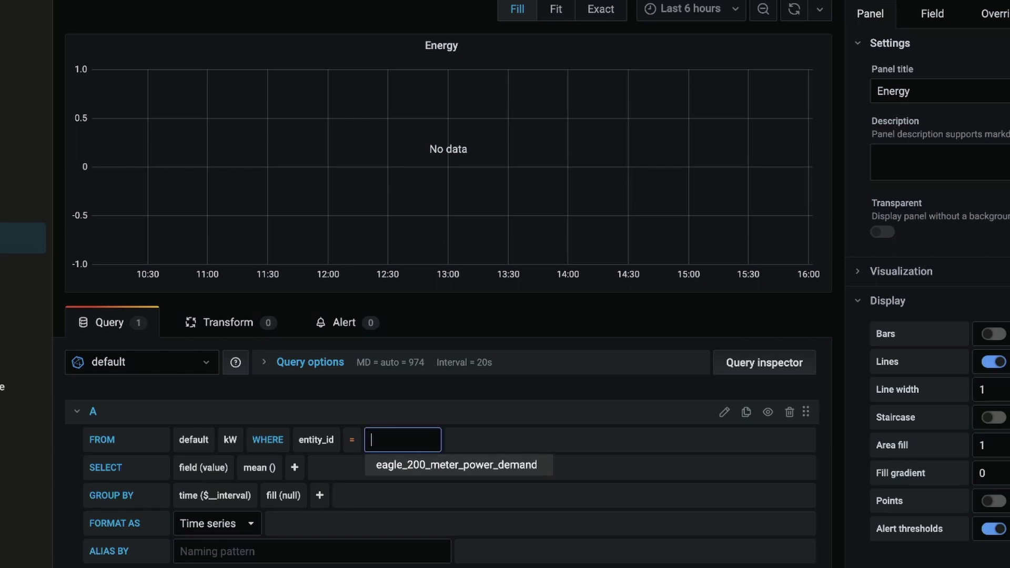
{"action": "key", "text": "Return"}
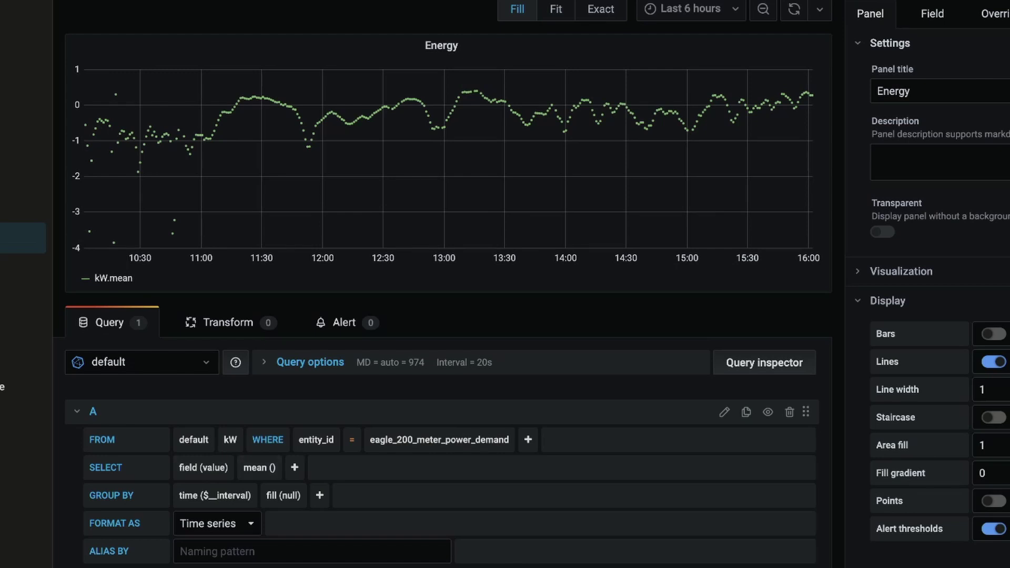
Replace the mean aggregation in query A with the last selector and set the GROUP BY fill to none.
{"action": "left_click", "coordinate": [259, 467]}
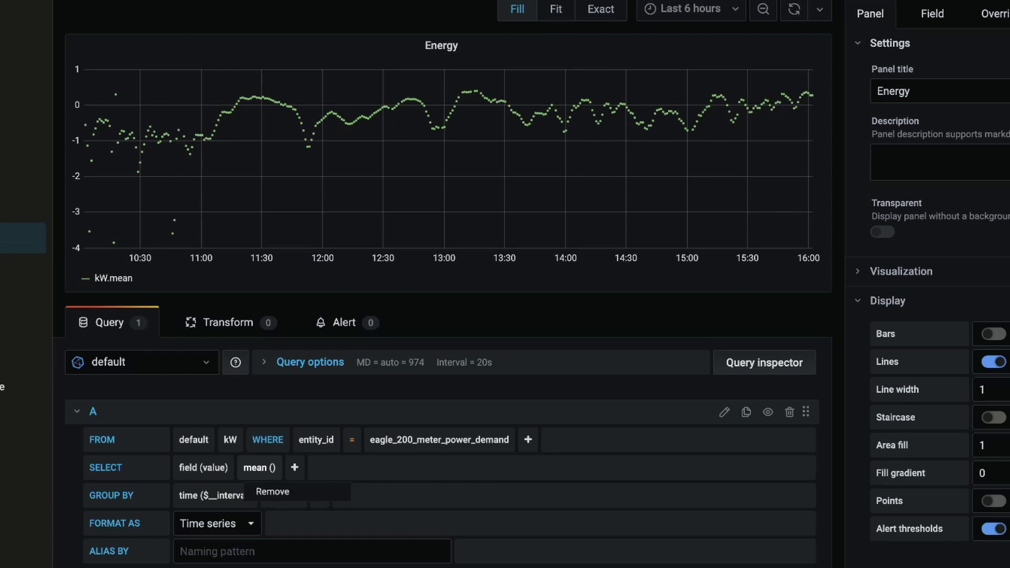
{"action": "left_click", "coordinate": [268, 491]}
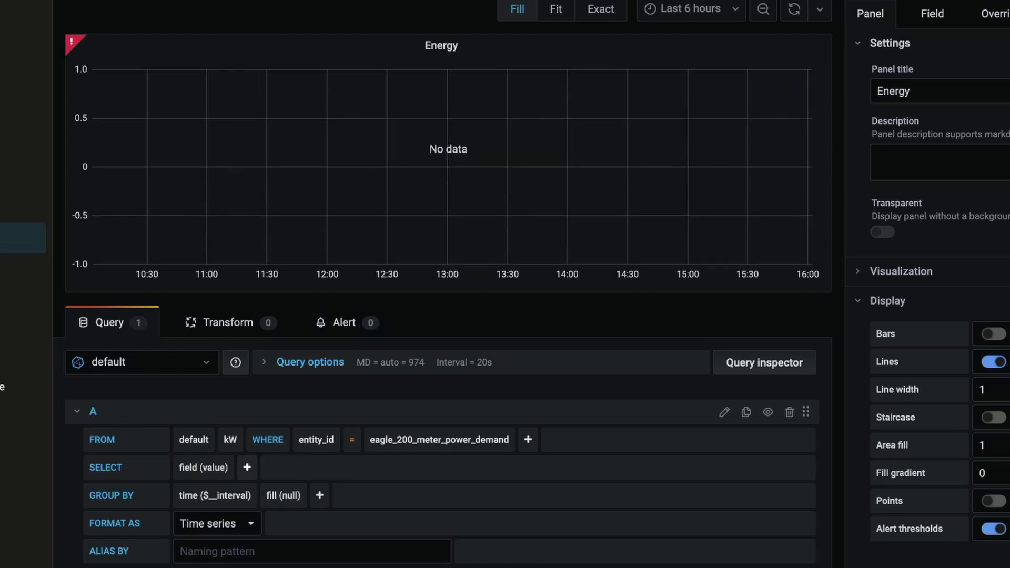
{"action": "left_click", "coordinate": [246, 467]}
{"action": "mouse_move", "coordinate": [272, 513]}
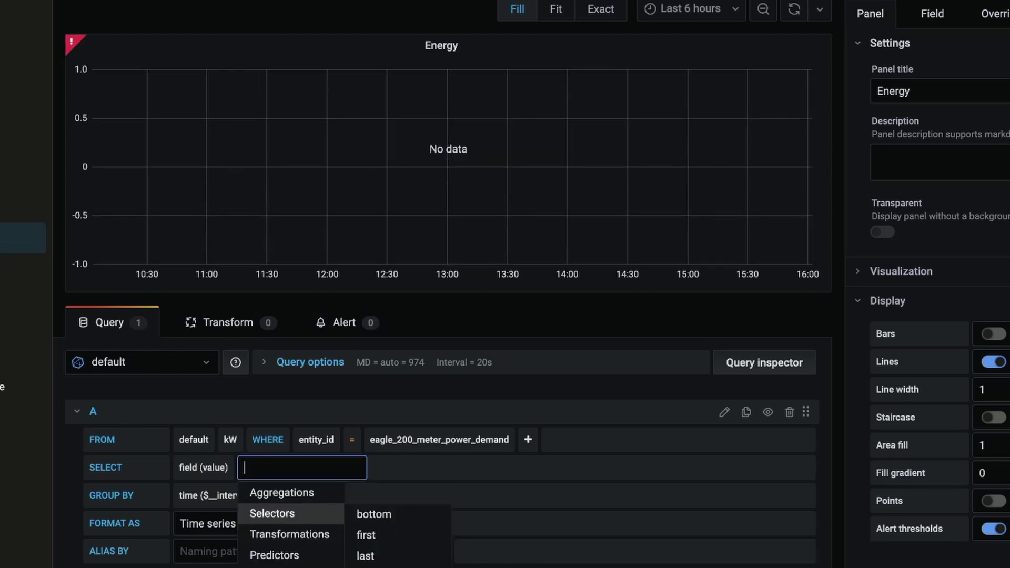
{"action": "left_click", "coordinate": [366, 555]}
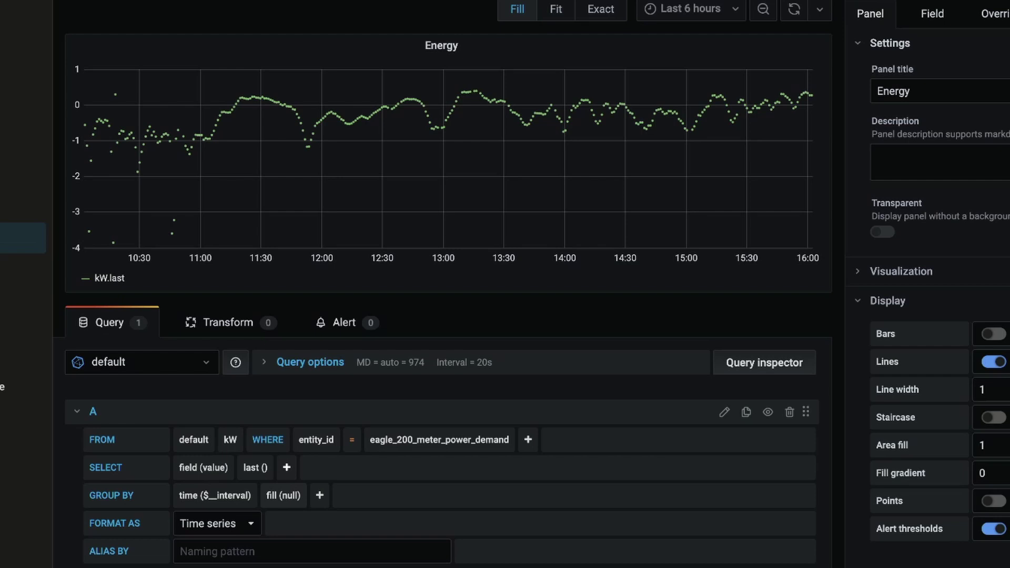
{"action": "left_click", "coordinate": [292, 495]}
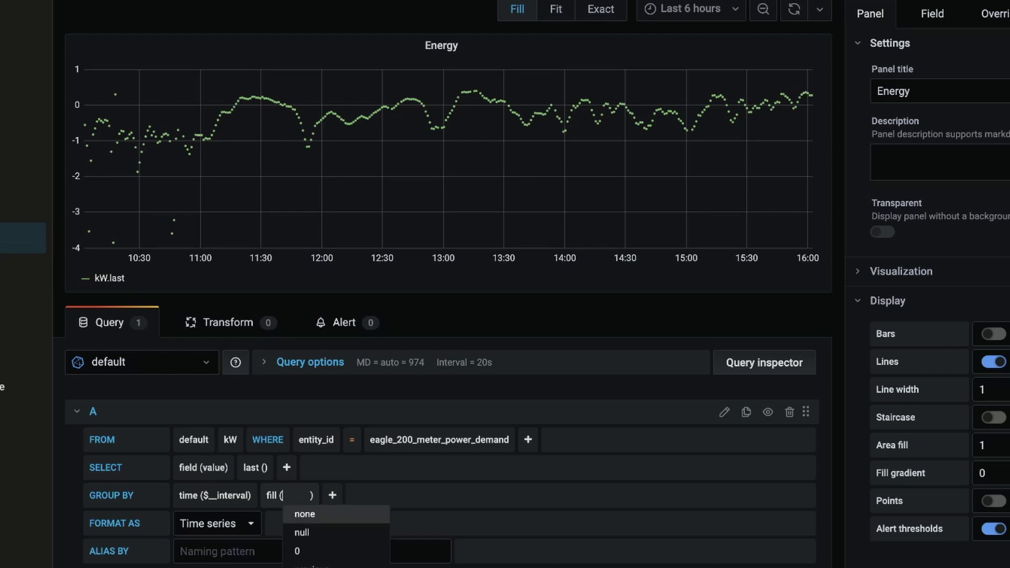
{"action": "key", "text": "Return"}
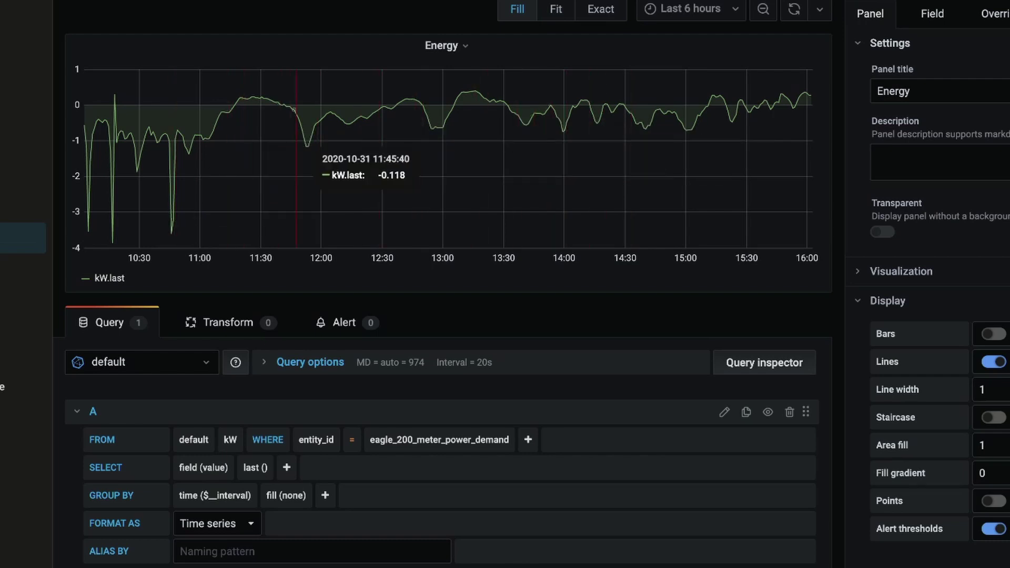
Set the alias of the Energy panel's query A to Energy Demand.
{"action": "left_click", "coordinate": [216, 551]}
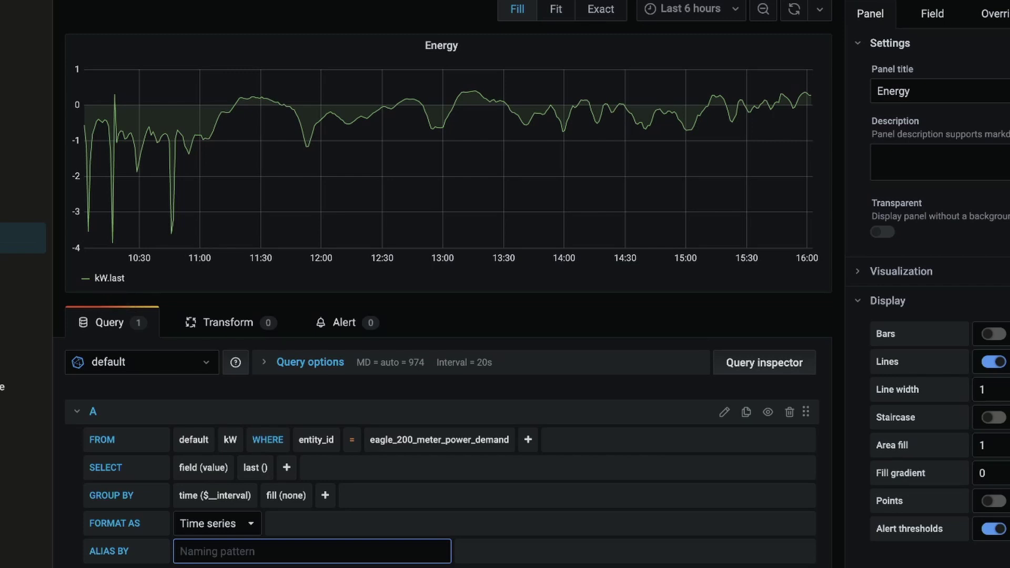
{"action": "type", "text": "Energy Demand"}
{"action": "key", "text": "Tab"}
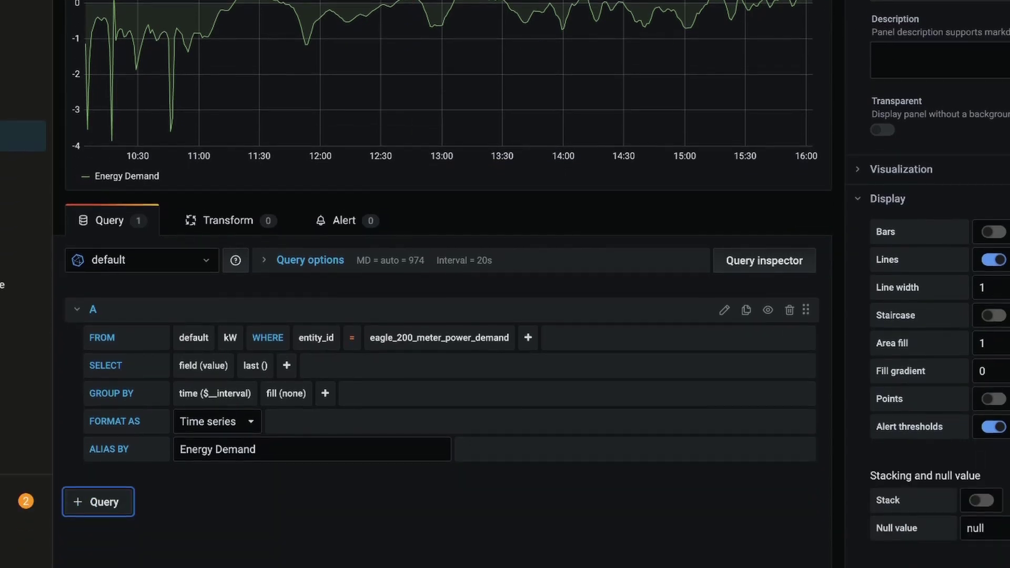
Add a second query, B, to the Energy panel and choose W as its measurement.
{"action": "left_click", "coordinate": [98, 501]}
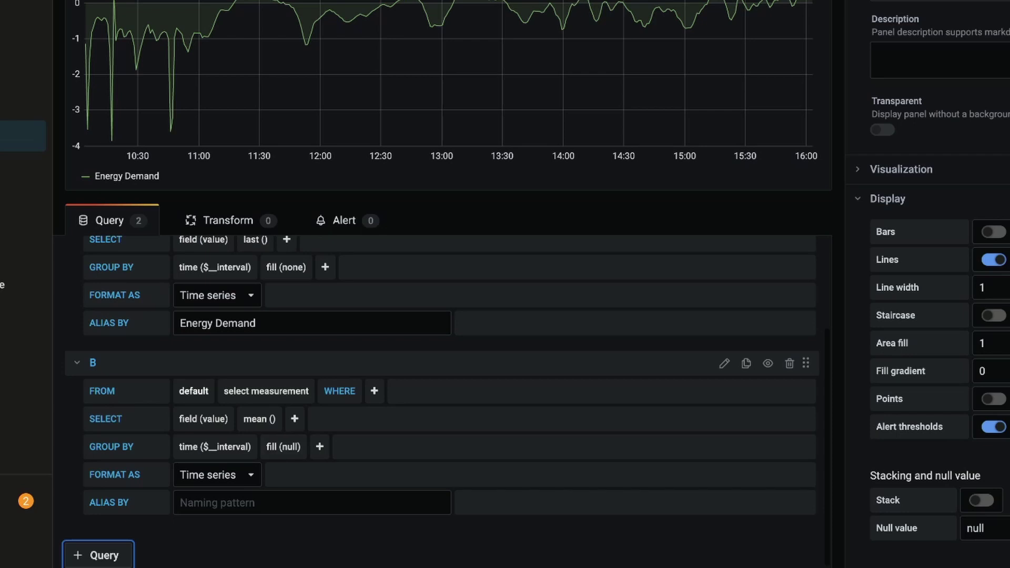
{"action": "left_click", "coordinate": [266, 390]}
{"action": "type", "text": "W"}
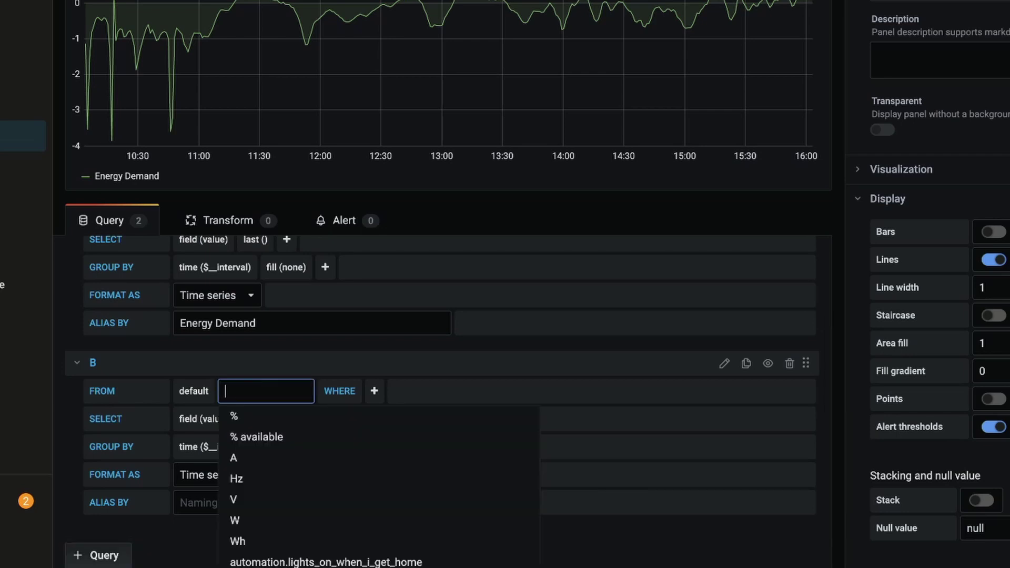
{"action": "key", "text": "Down"}
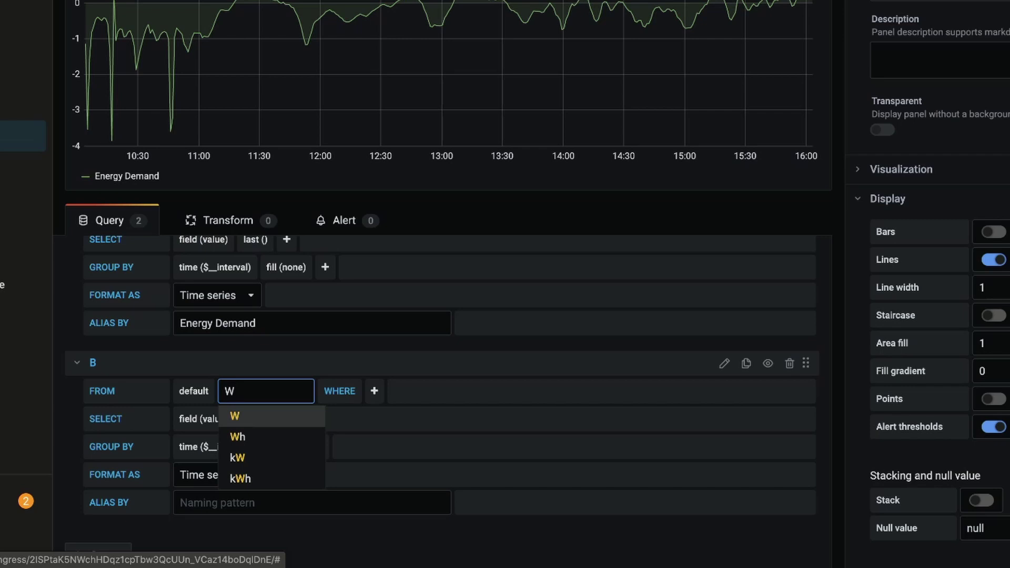
{"action": "key", "text": "Return"}
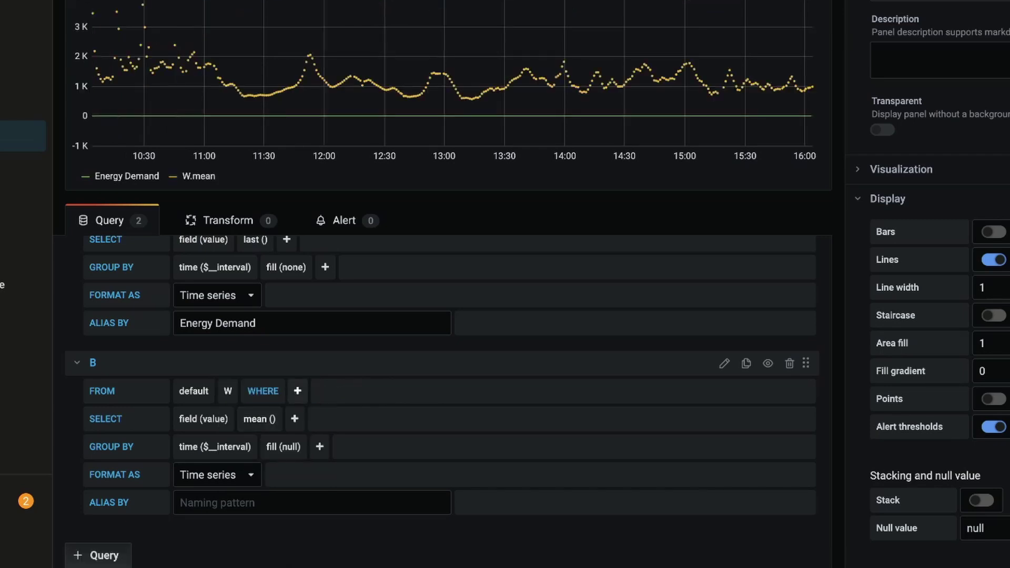
Add a WHERE condition to query B that filters entity_id to power_ac_fronius_inverter_1_http_192_168_1_74.
{"action": "left_click", "coordinate": [297, 391]}
{"action": "key", "text": "Down"}
{"action": "key", "text": "Down"}
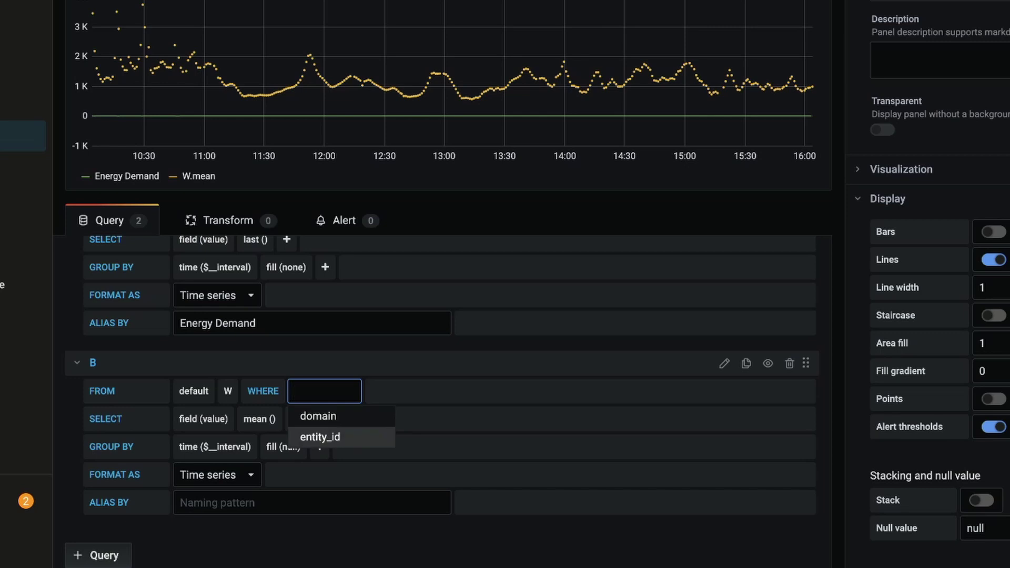
{"action": "key", "text": "Return"}
{"action": "left_click", "coordinate": [397, 391]}
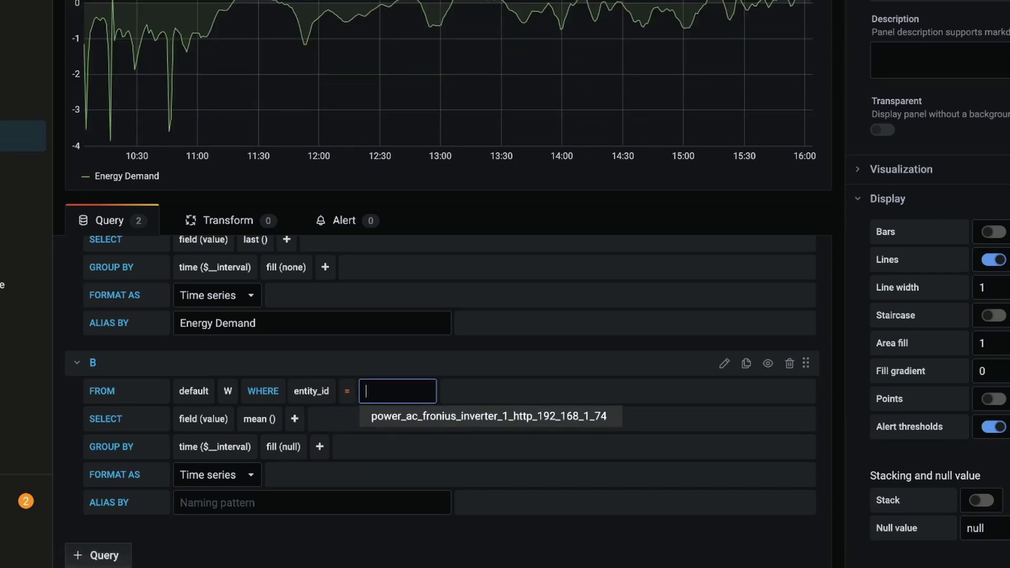
{"action": "key", "text": "Return"}
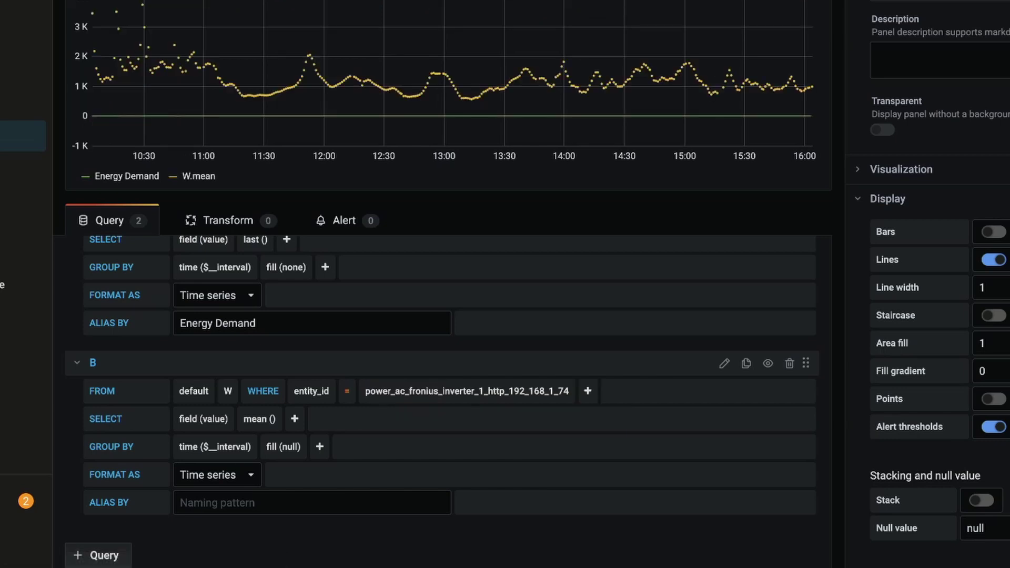
Replace the mean aggregation in query B with the last selector and set the GROUP BY fill to none.
{"action": "scroll", "coordinate": [447, 401], "scroll_direction": "up", "scroll_amount": 1}
{"action": "scroll", "coordinate": [447, 401], "scroll_direction": "down", "scroll_amount": 1}
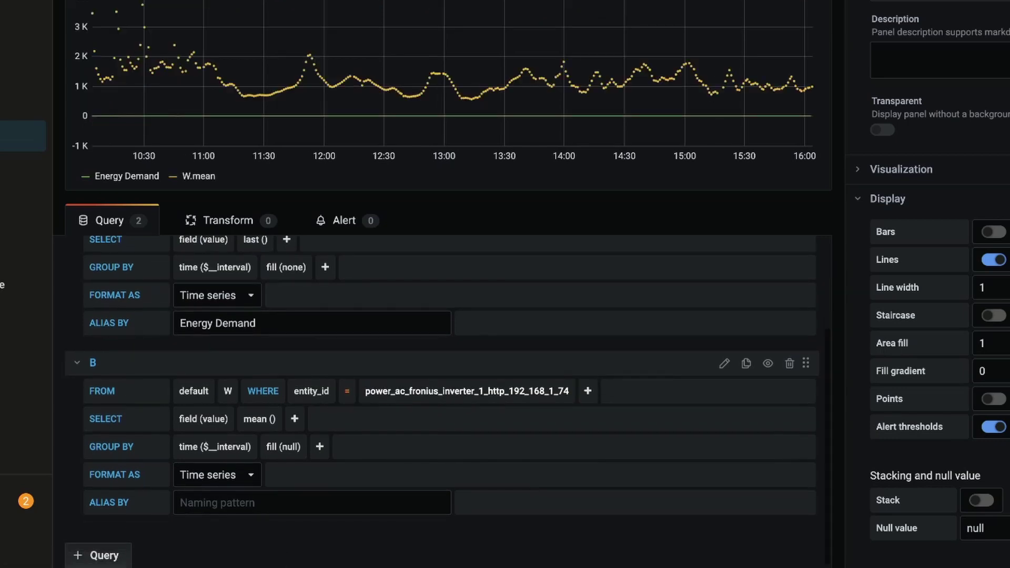
{"action": "left_click", "coordinate": [258, 419]}
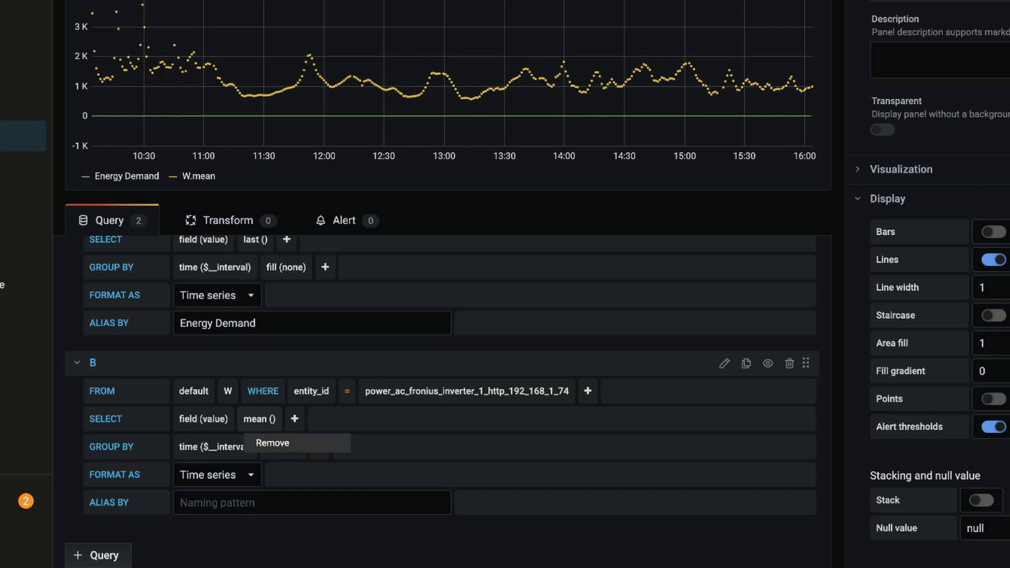
{"action": "left_click", "coordinate": [271, 442]}
{"action": "left_click", "coordinate": [246, 419]}
{"action": "mouse_move", "coordinate": [289, 486]}
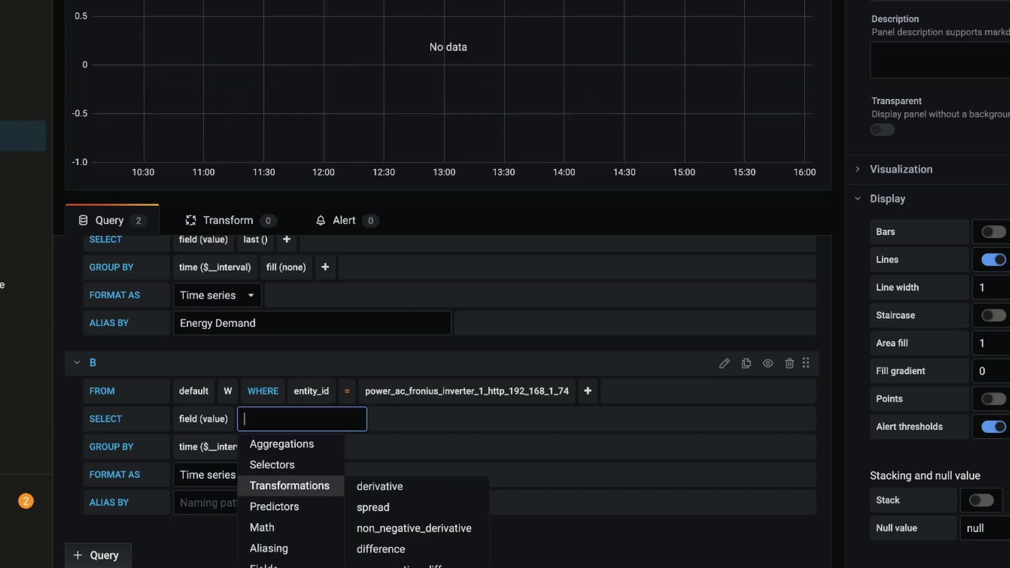
{"action": "mouse_move", "coordinate": [272, 464]}
{"action": "left_click", "coordinate": [369, 506]}
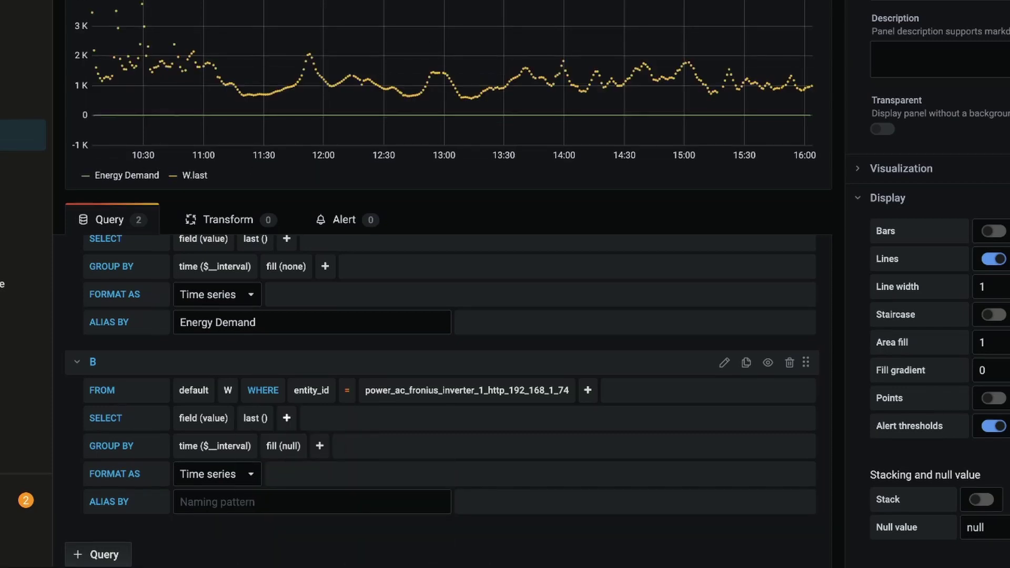
{"action": "left_click", "coordinate": [283, 446]}
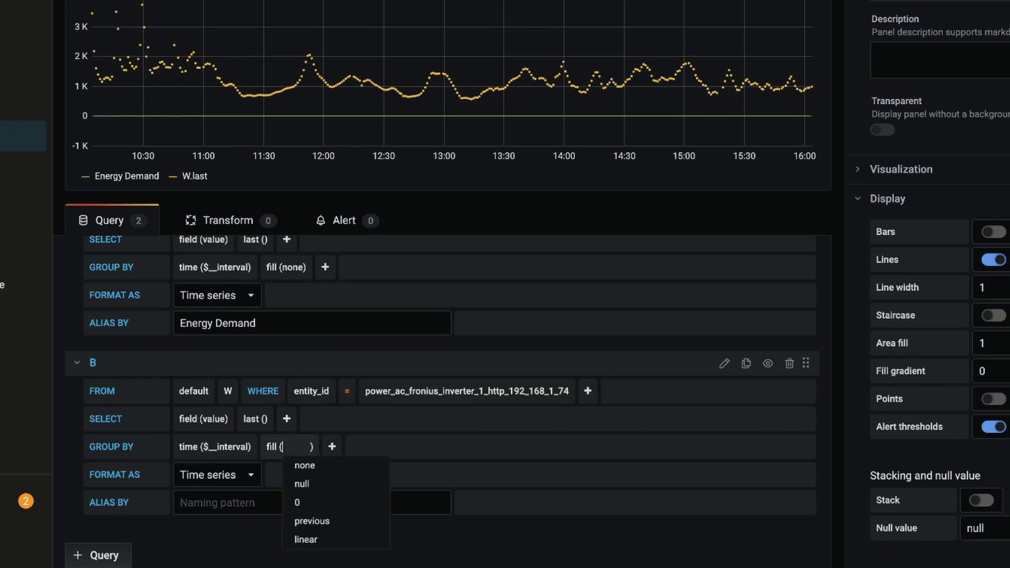
{"action": "left_click", "coordinate": [304, 465]}
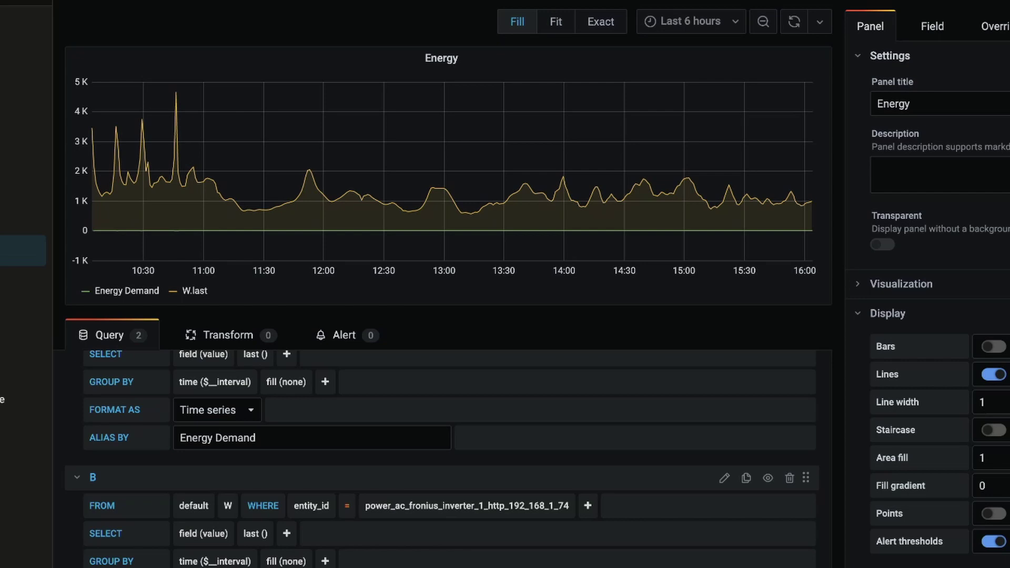
Add a math operation to query B's SELECT clause that divides the value by 1000.
{"action": "scroll", "coordinate": [287, 421], "scroll_direction": "down", "scroll_amount": 2}
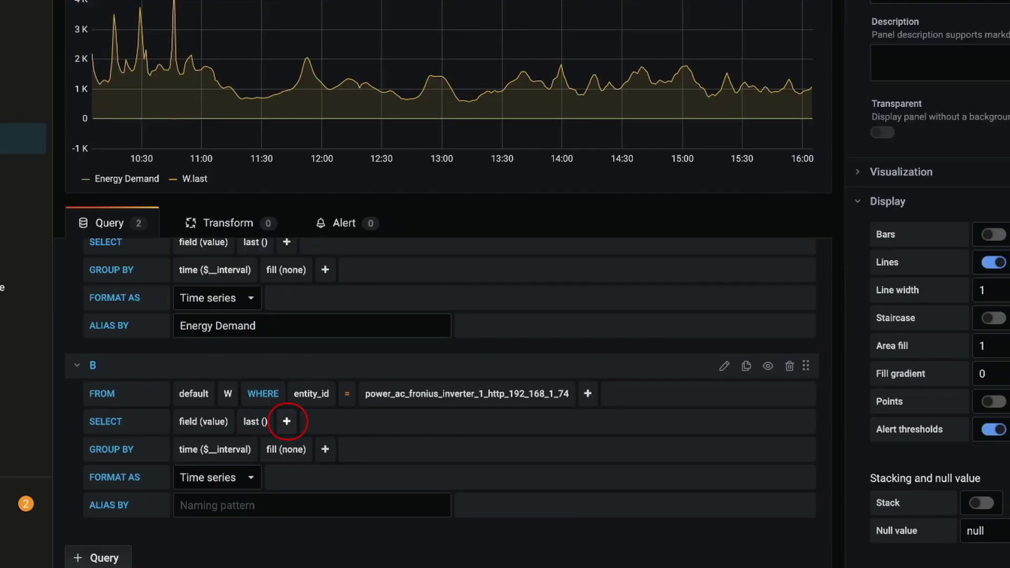
{"action": "left_click", "coordinate": [287, 422]}
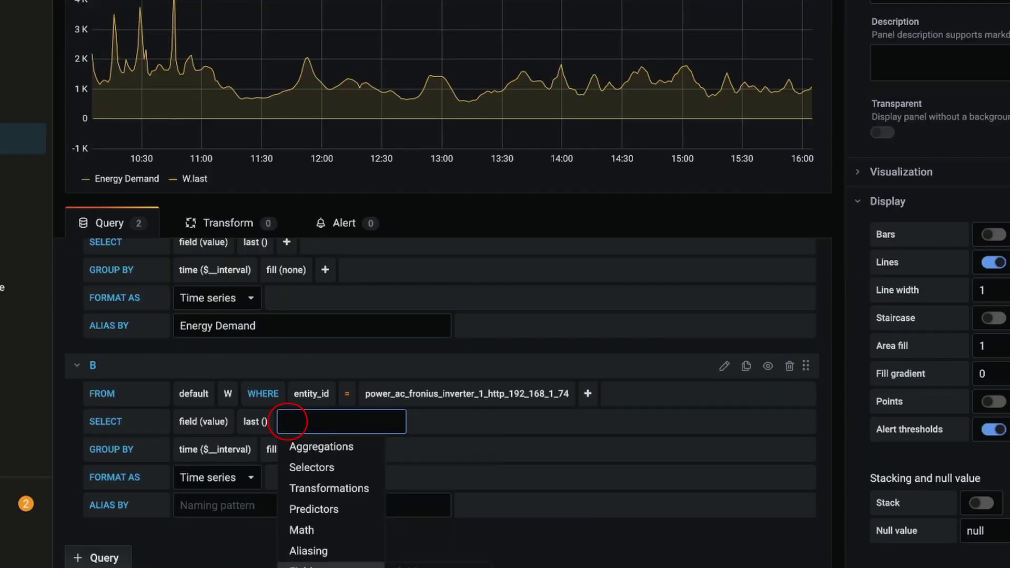
{"action": "left_click", "coordinate": [408, 530]}
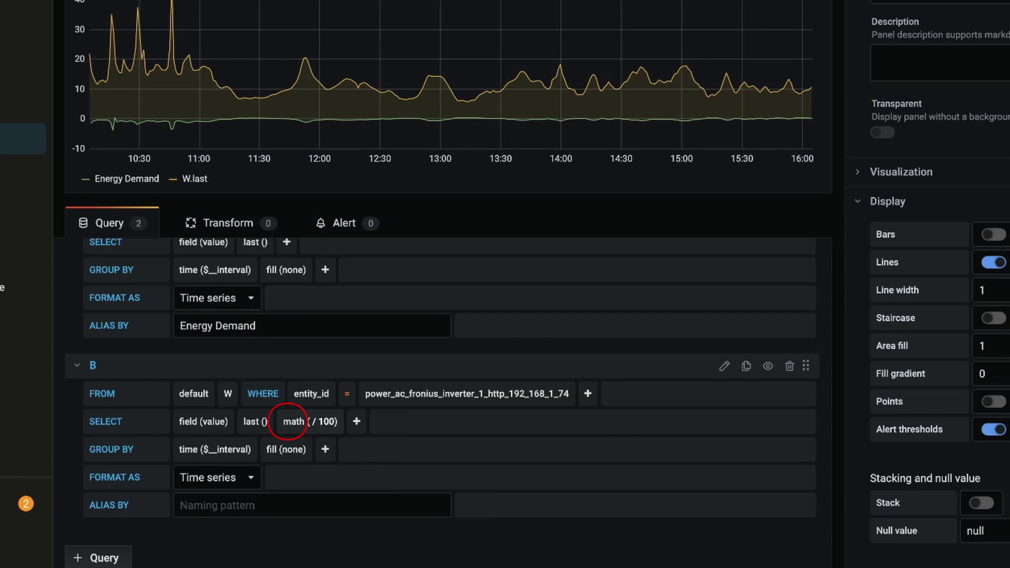
{"action": "left_click", "coordinate": [324, 421]}
{"action": "left_click", "coordinate": [334, 421]}
{"action": "type", "text": "0"}
{"action": "key", "text": "Return"}
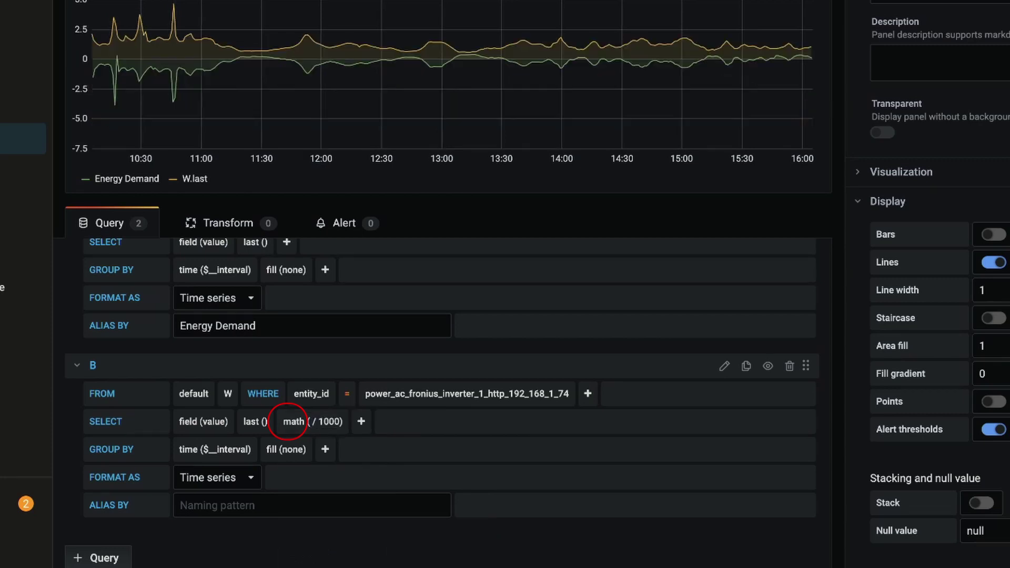
Set the alias of query B to Solar Power.
{"action": "scroll", "coordinate": [210, 121], "scroll_direction": "up", "scroll_amount": 1}
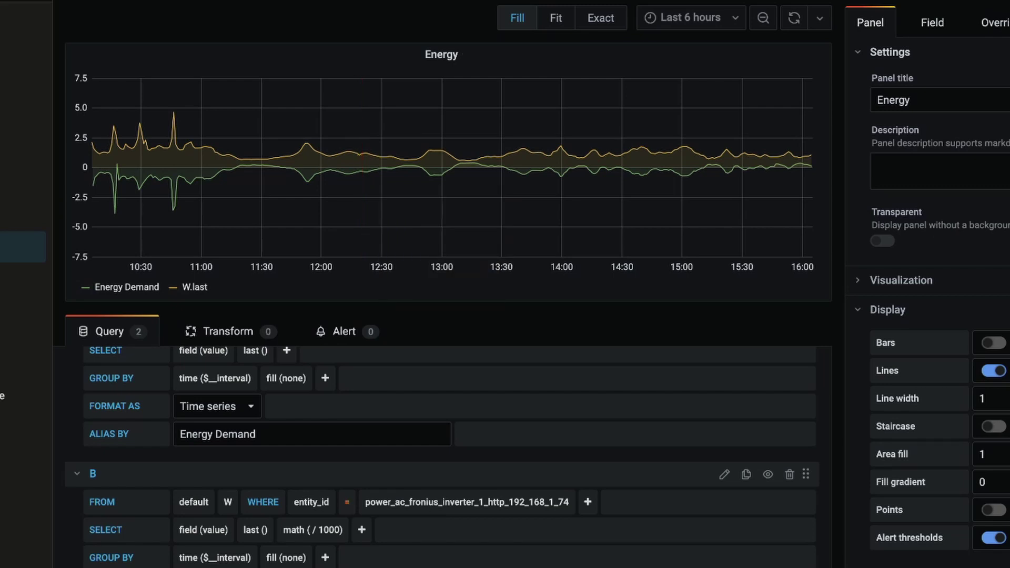
{"action": "type", "text": "Sola"}
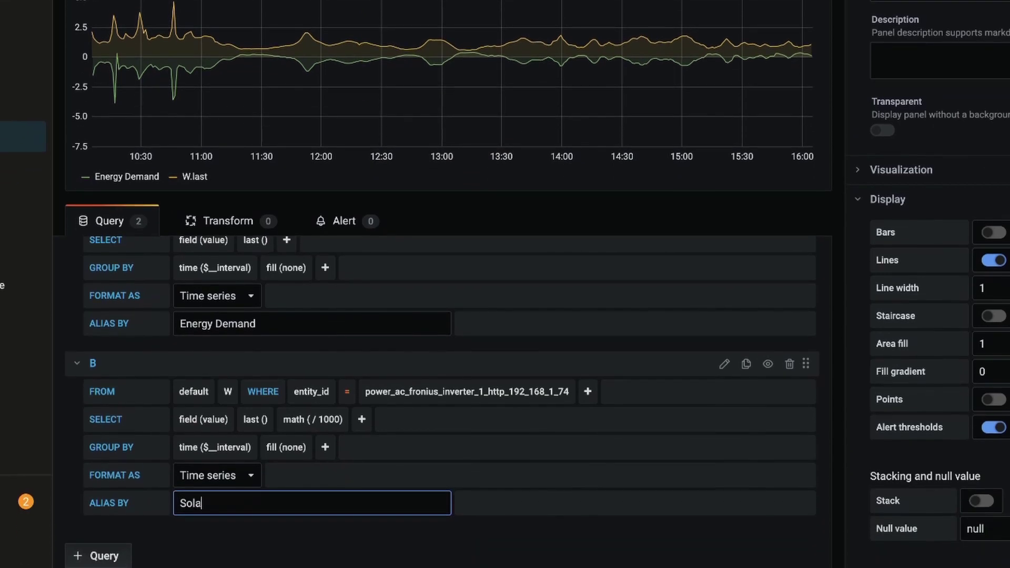
{"action": "type", "text": "r Power"}
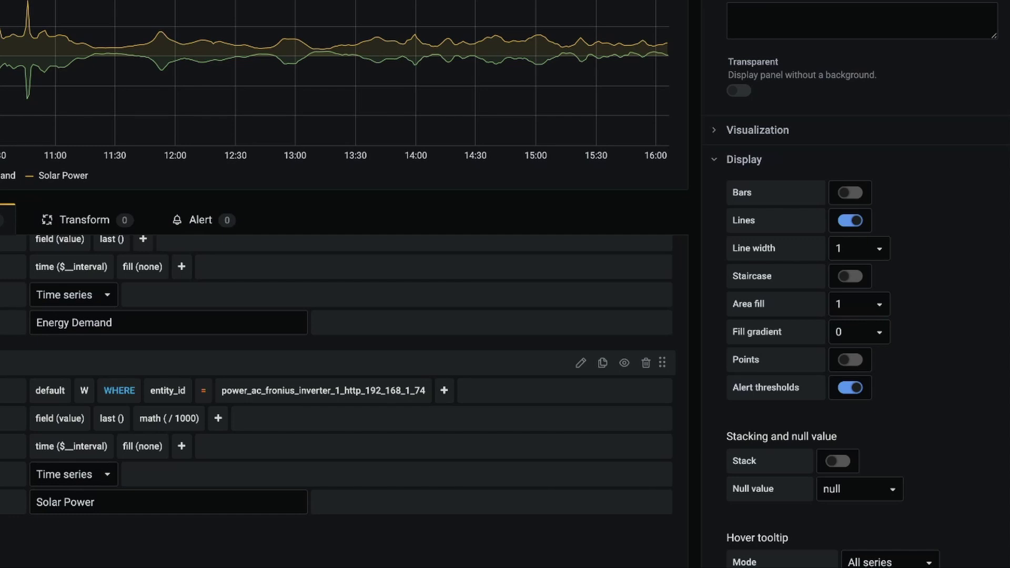
Try displaying the Energy graph as bars, both with and without lines, and restore the lines-only display.
{"action": "left_click", "coordinate": [849, 192]}
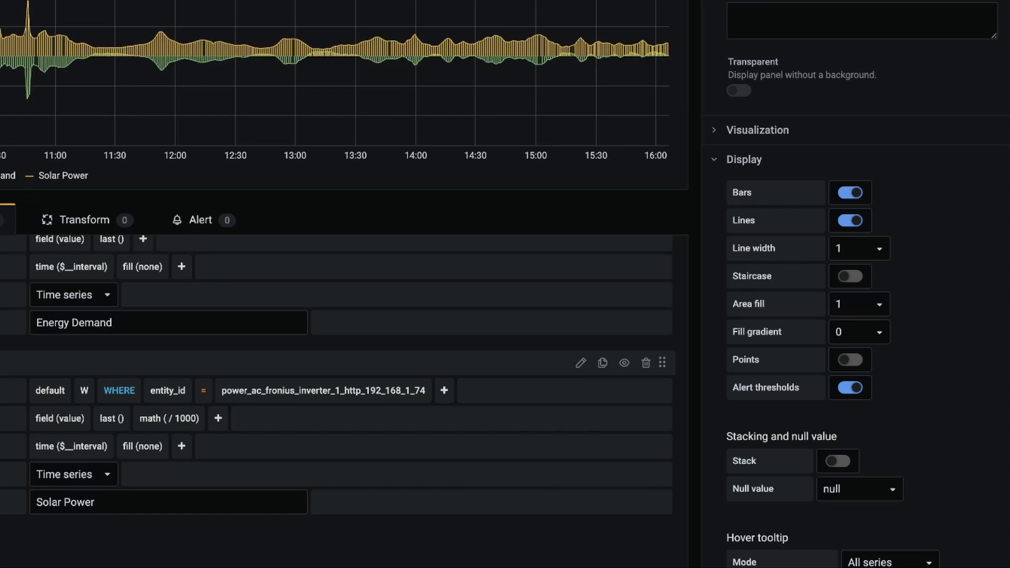
{"action": "left_click", "coordinate": [850, 193]}
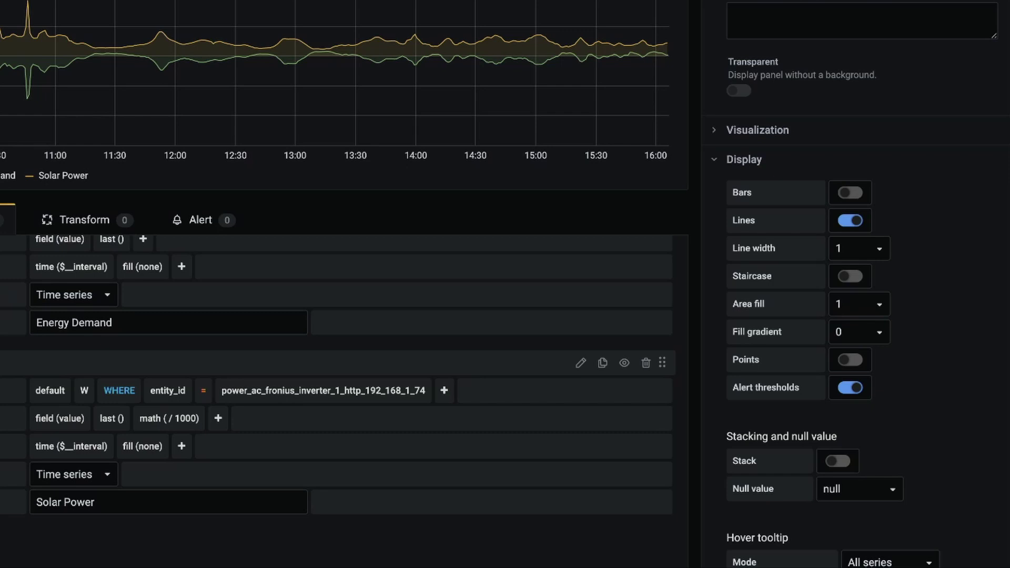
{"action": "left_click", "coordinate": [849, 221]}
{"action": "left_click", "coordinate": [850, 193]}
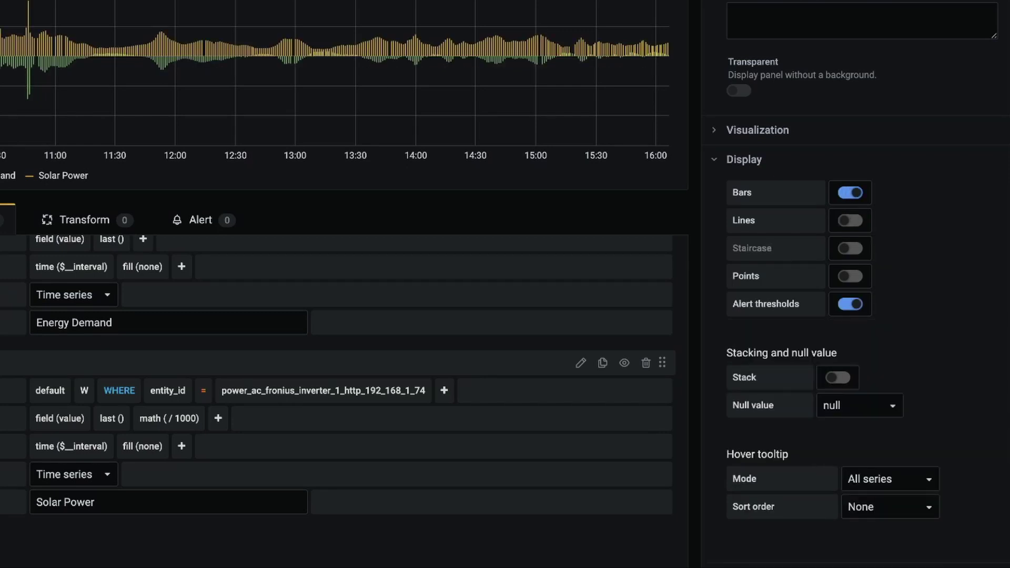
{"action": "left_click", "coordinate": [849, 192]}
{"action": "left_click", "coordinate": [849, 221]}
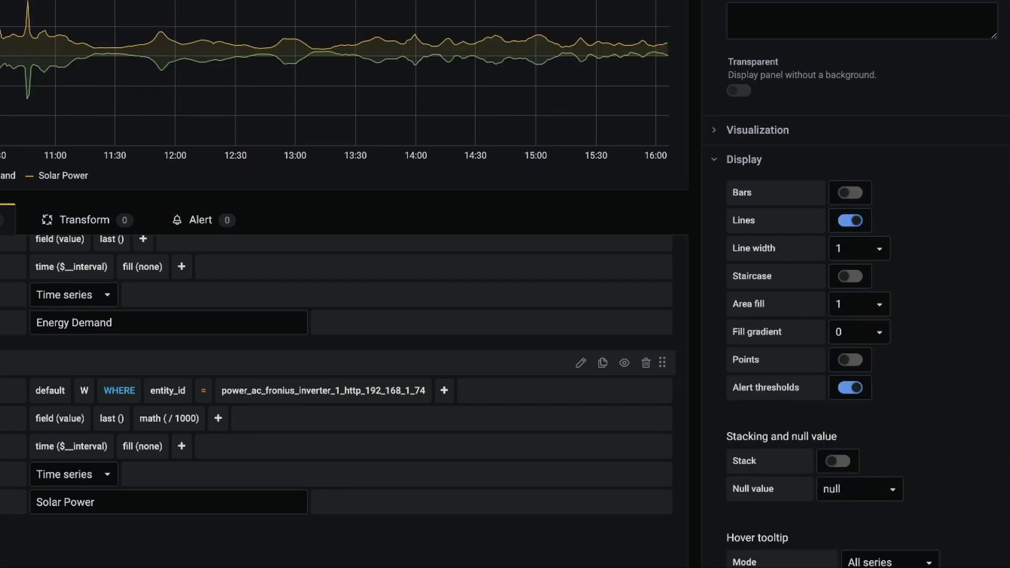
Check the line width options and turn on the staircase display for the Energy graph.
{"action": "left_click", "coordinate": [858, 248]}
{"action": "left_click", "coordinate": [859, 248]}
{"action": "left_click", "coordinate": [850, 276]}
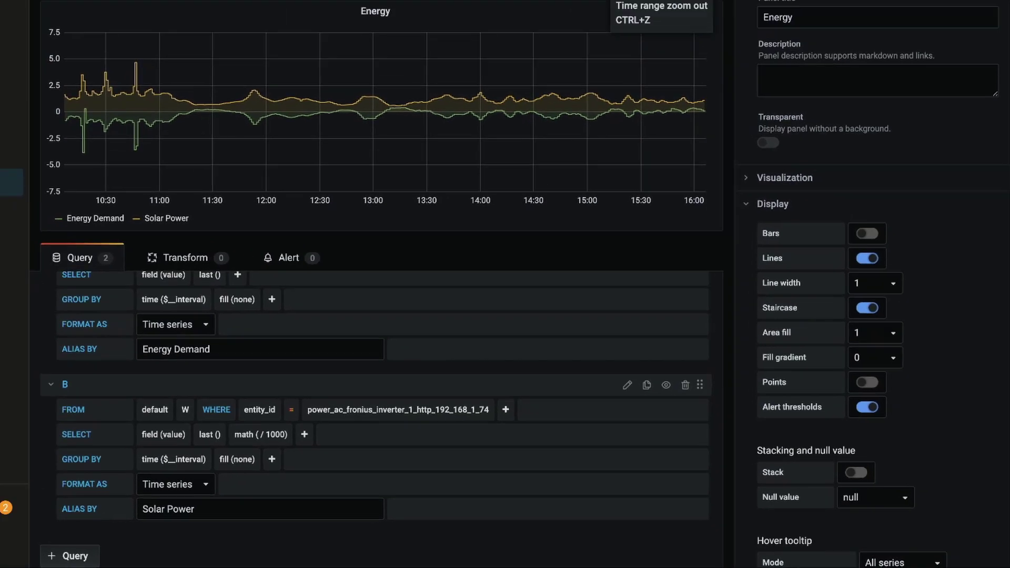
View the Energy graph over the last 5 minutes, and set the time range to the last 30 minutes.
{"action": "left_click", "coordinate": [631, 30]}
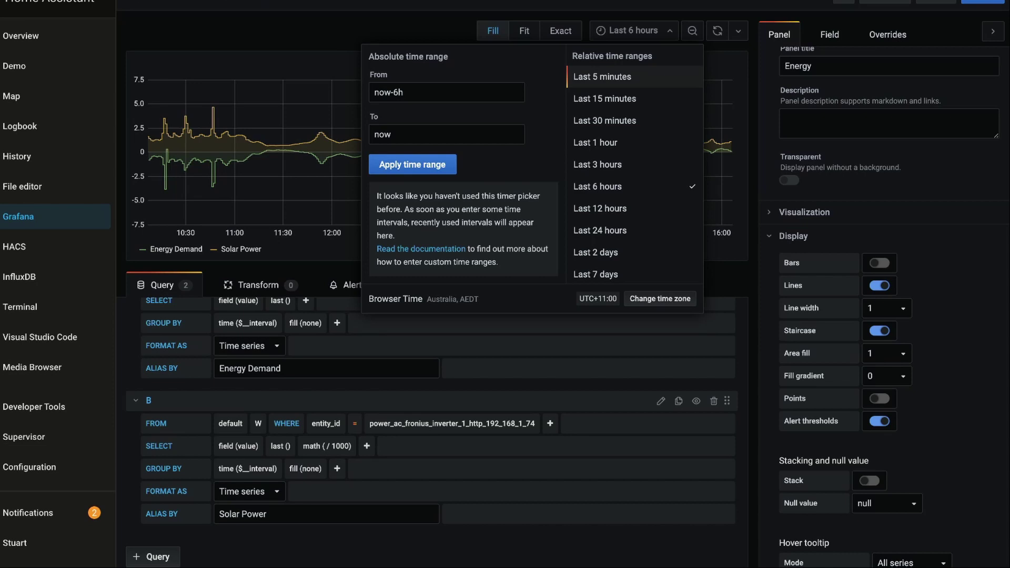
{"action": "left_click", "coordinate": [602, 76]}
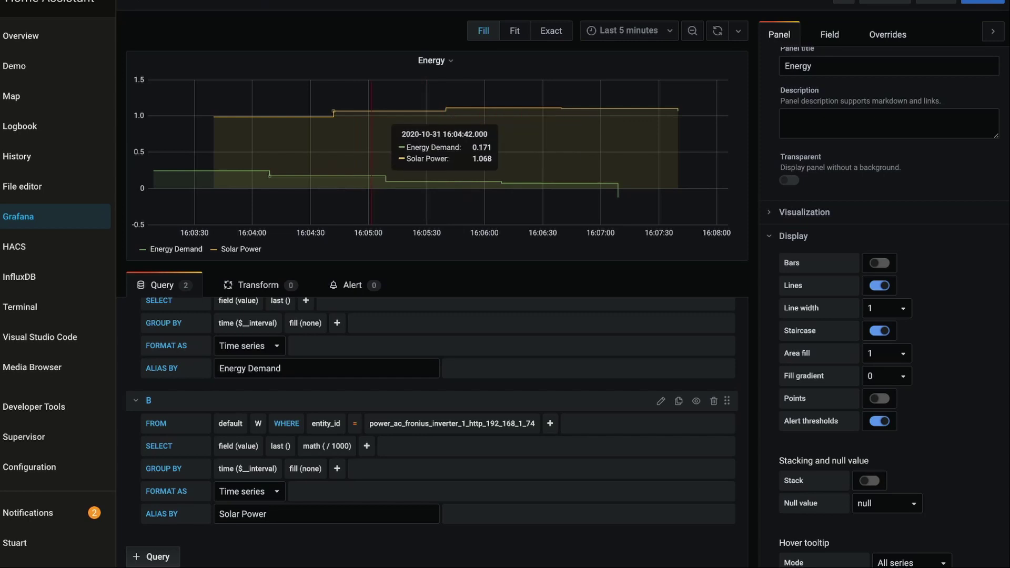
{"action": "left_click", "coordinate": [626, 30]}
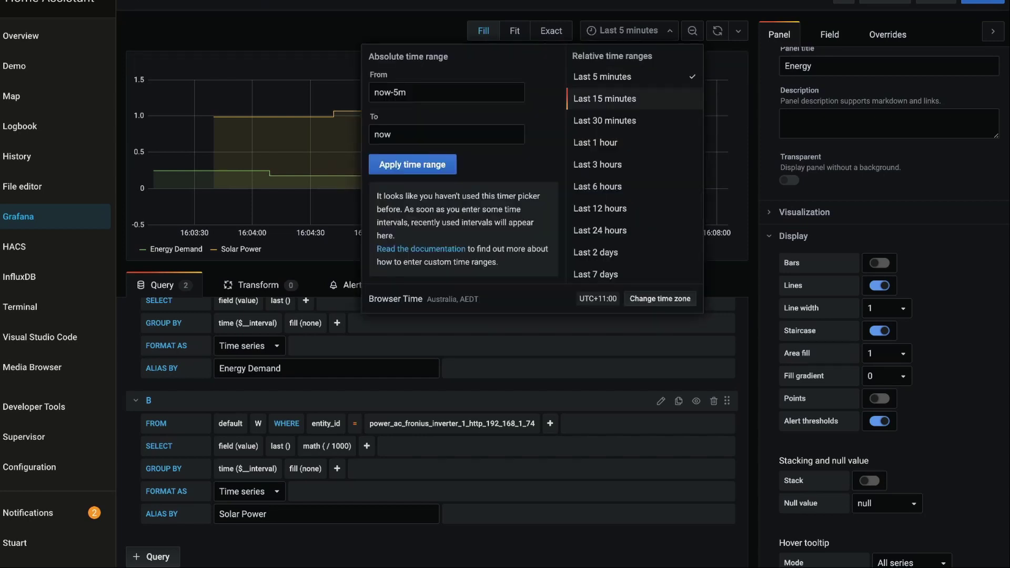
{"action": "left_click", "coordinate": [605, 120]}
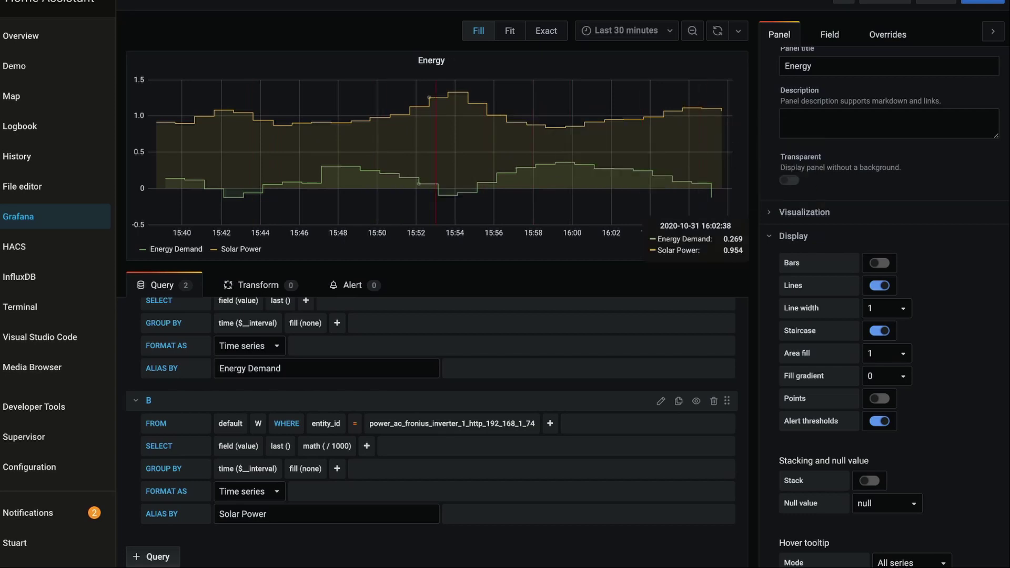
Turn off the staircase display of the Energy graph and try showing the data points on its lines.
{"action": "left_click", "coordinate": [878, 330]}
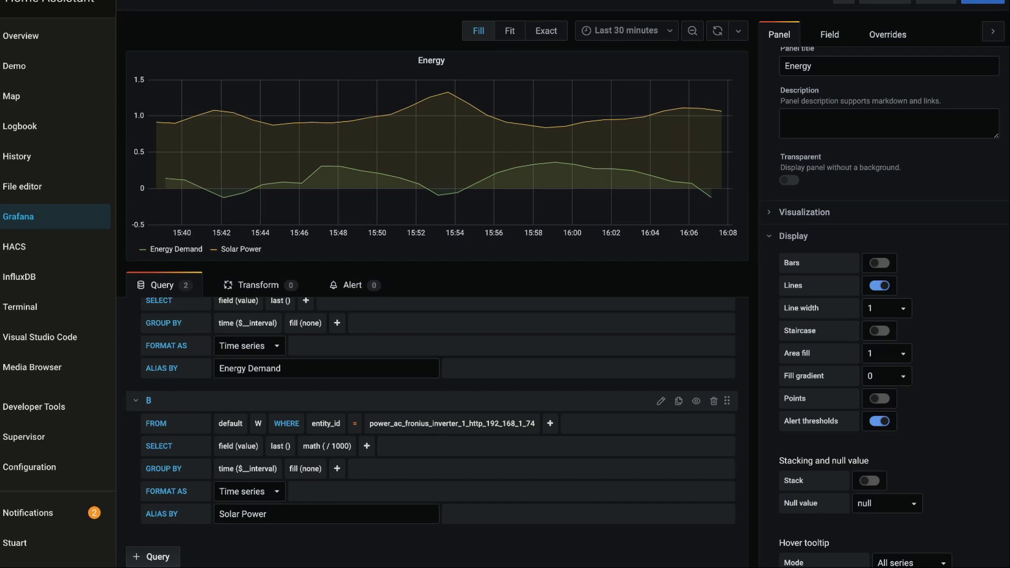
{"action": "left_click", "coordinate": [879, 398]}
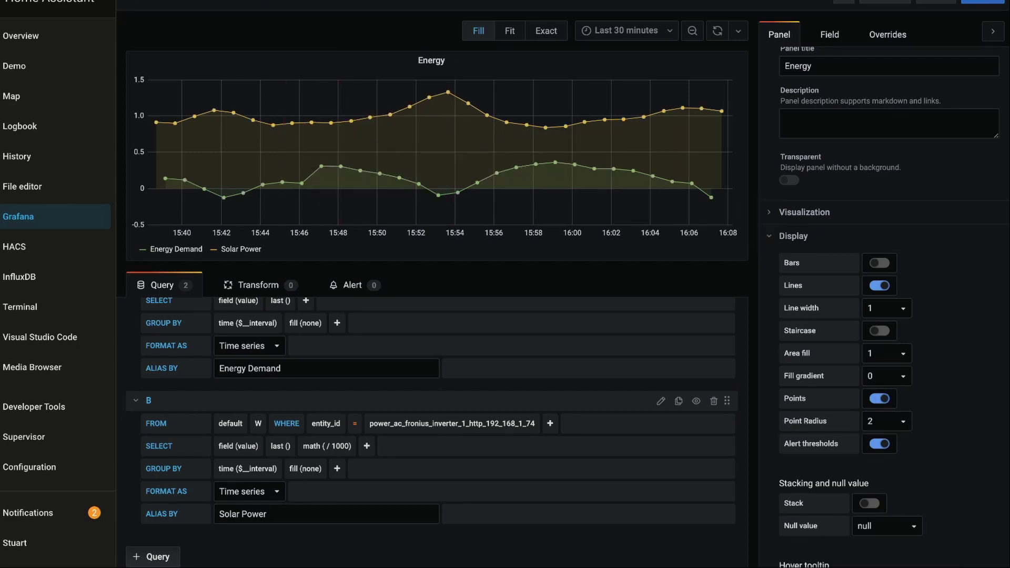
{"action": "left_click", "coordinate": [879, 398]}
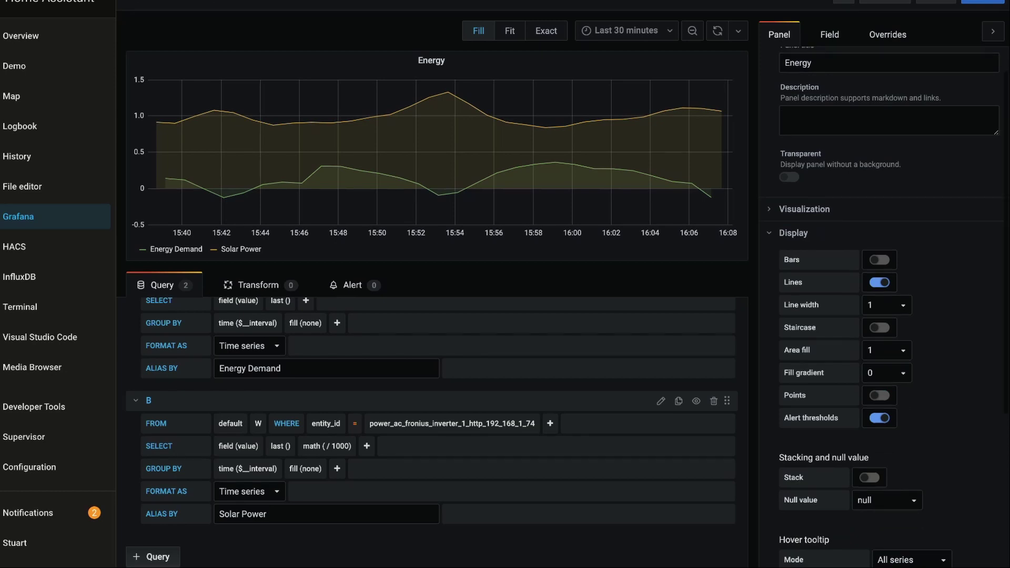
{"action": "scroll", "coordinate": [883, 294], "scroll_direction": "down", "scroll_amount": 1}
{"action": "scroll", "coordinate": [883, 295], "scroll_direction": "down", "scroll_amount": 4}
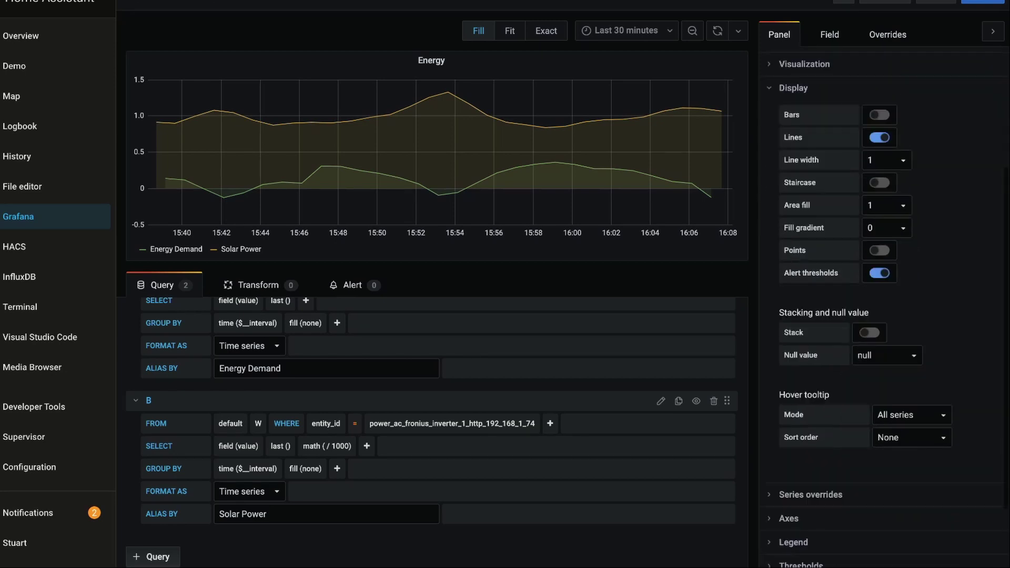
Try a critical threshold for values greater than 1.0 on the Energy graph and delete it.
{"action": "left_click", "coordinate": [799, 482]}
{"action": "scroll", "coordinate": [793, 436], "scroll_direction": "down", "scroll_amount": 1}
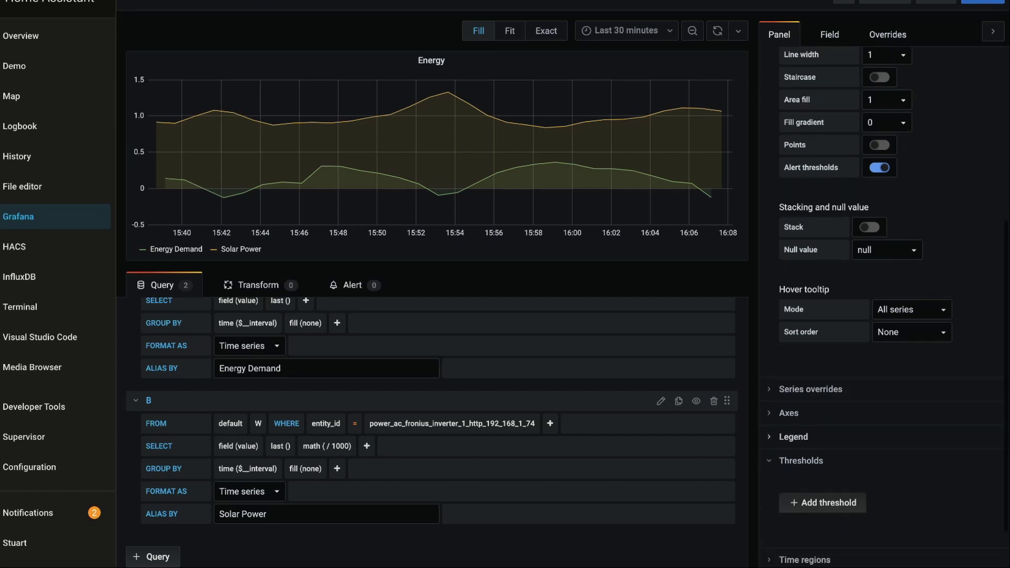
{"action": "left_click", "coordinate": [822, 502]}
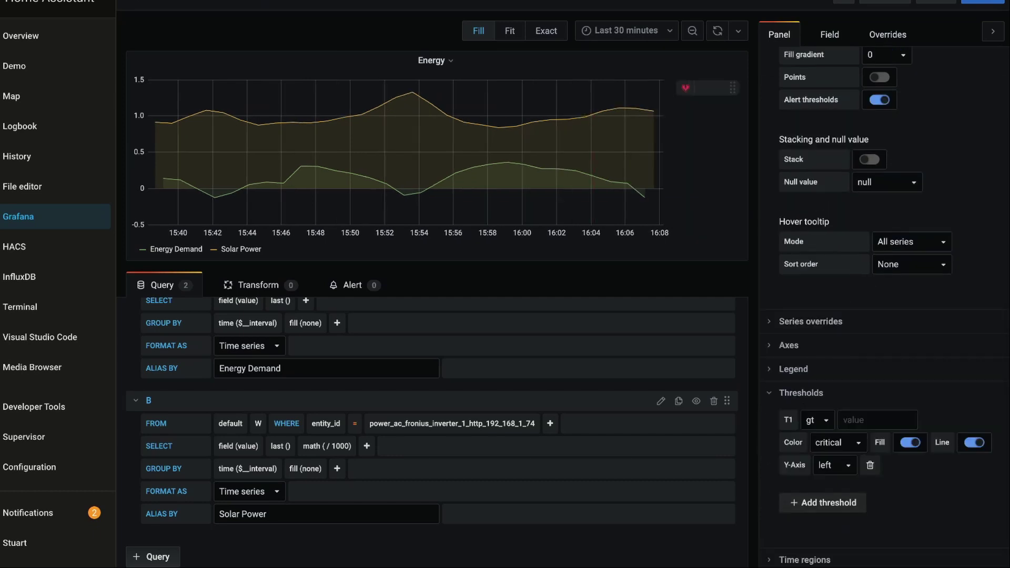
{"action": "left_click", "coordinate": [876, 420]}
{"action": "type", "text": "1.0"}
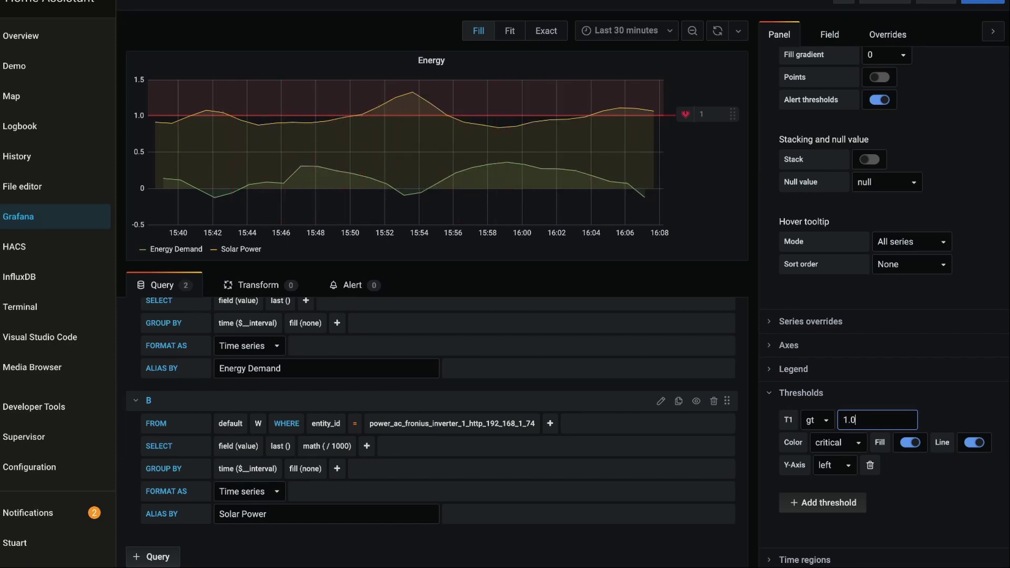
{"action": "left_click", "coordinate": [870, 465]}
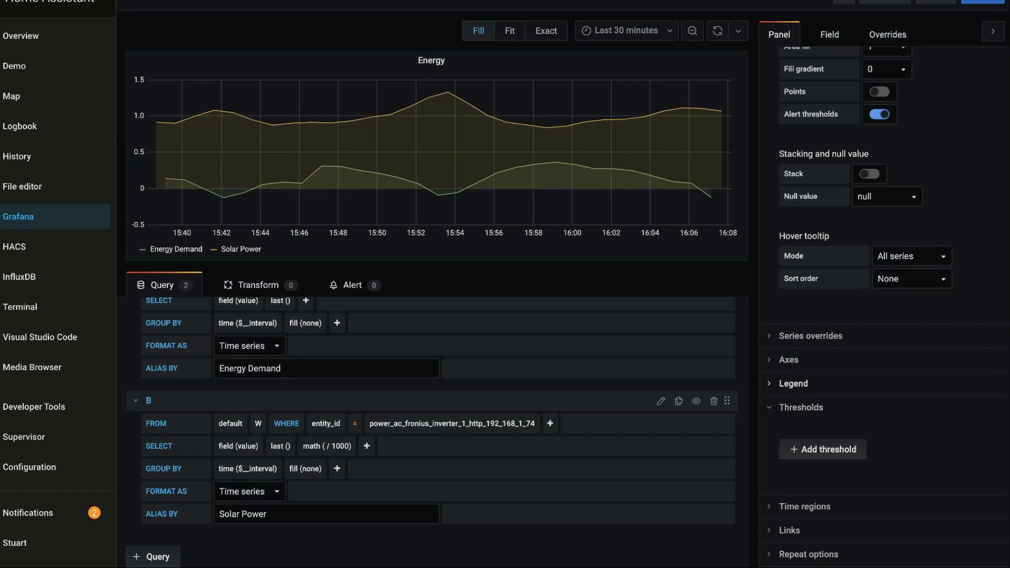
Display the Energy graph's legend as a table.
{"action": "left_click", "coordinate": [793, 383]}
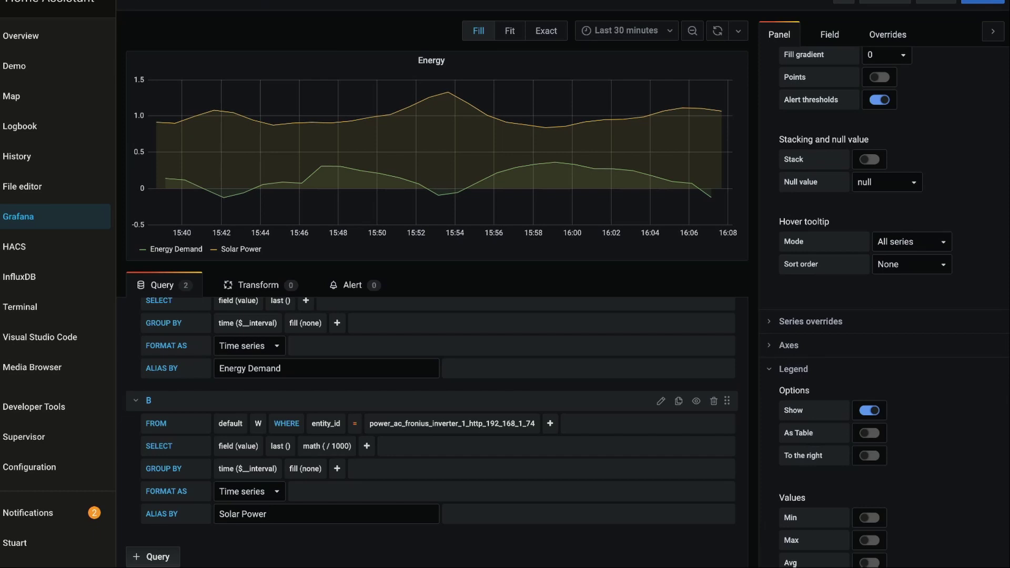
{"action": "scroll", "coordinate": [884, 306], "scroll_direction": "down", "scroll_amount": 1}
{"action": "scroll", "coordinate": [883, 305], "scroll_direction": "down", "scroll_amount": 1}
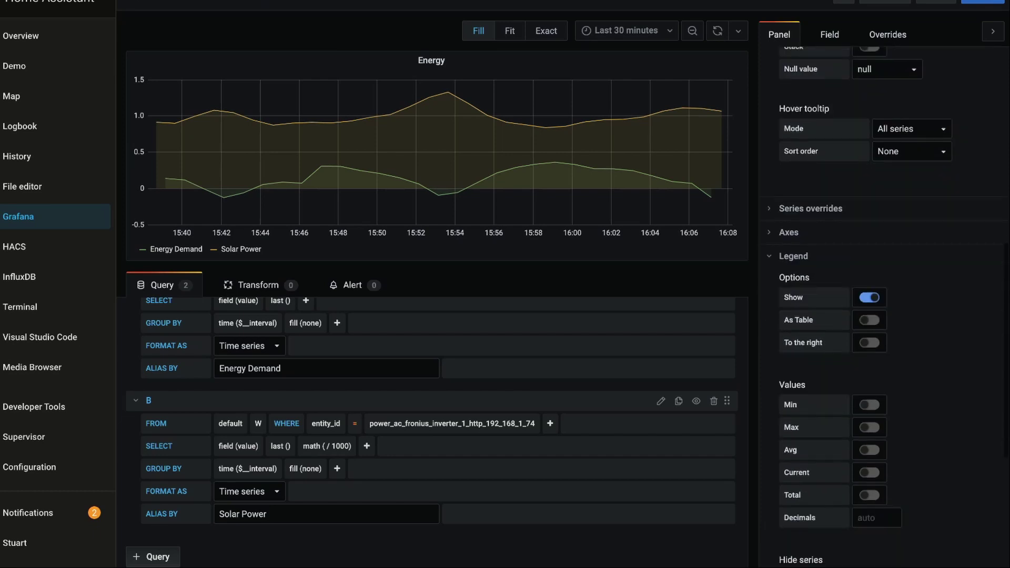
{"action": "scroll", "coordinate": [883, 304], "scroll_direction": "down", "scroll_amount": 1}
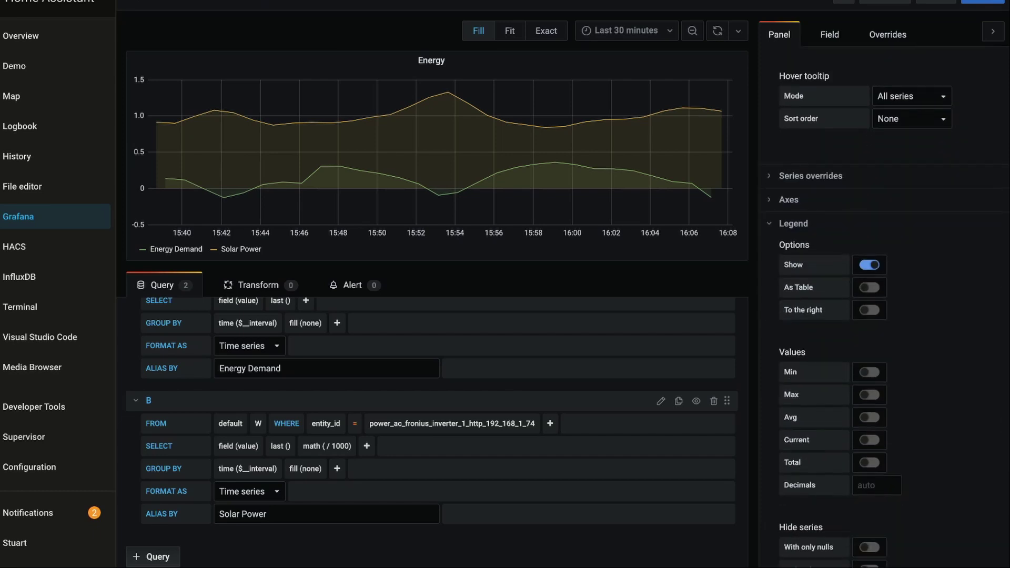
{"action": "left_click", "coordinate": [868, 287]}
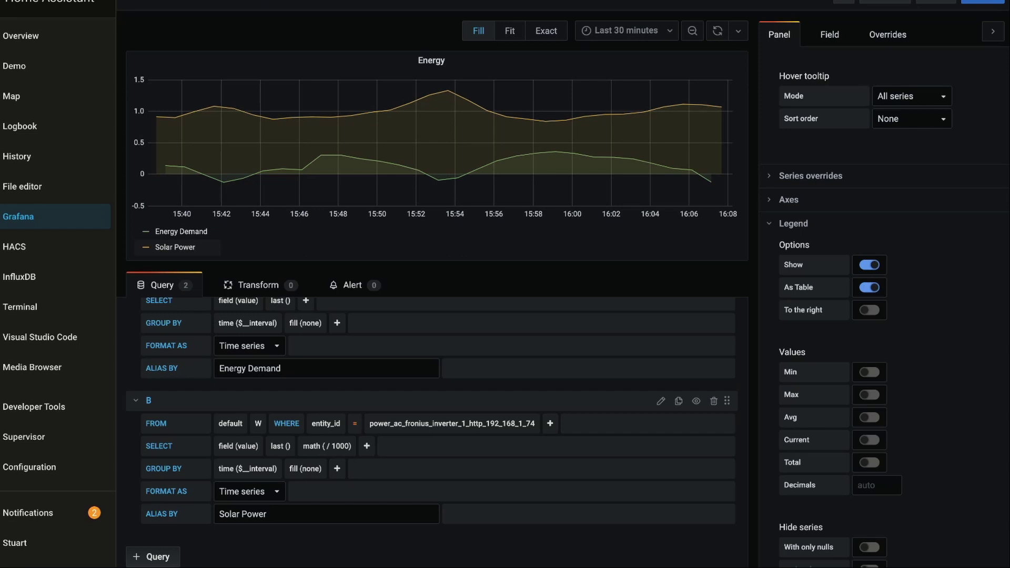
{"action": "scroll", "coordinate": [883, 305], "scroll_direction": "down", "scroll_amount": 1}
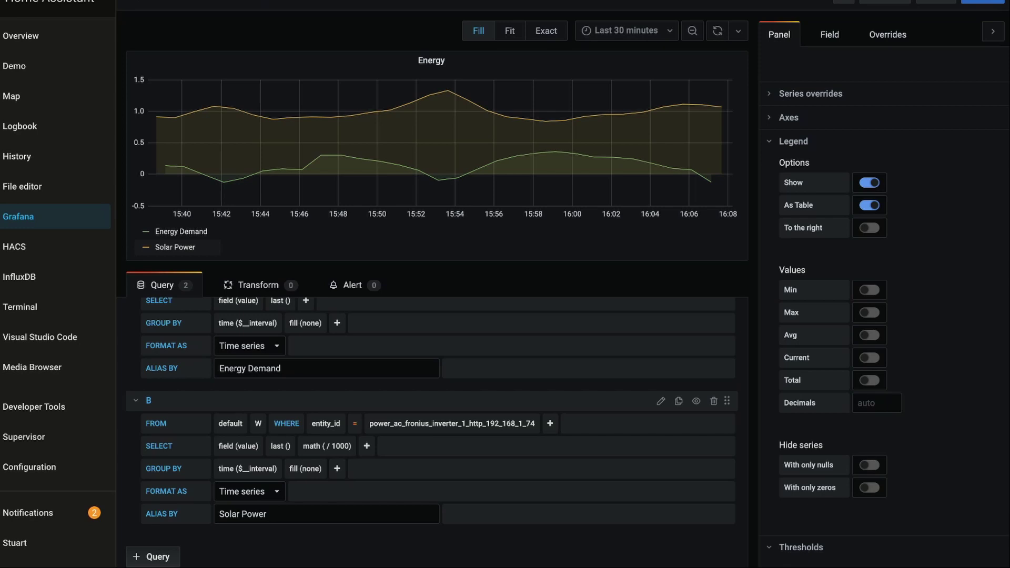
Show the min, max, avg and current values with 2 decimals in the legend, leaving the total off.
{"action": "left_click", "coordinate": [868, 358]}
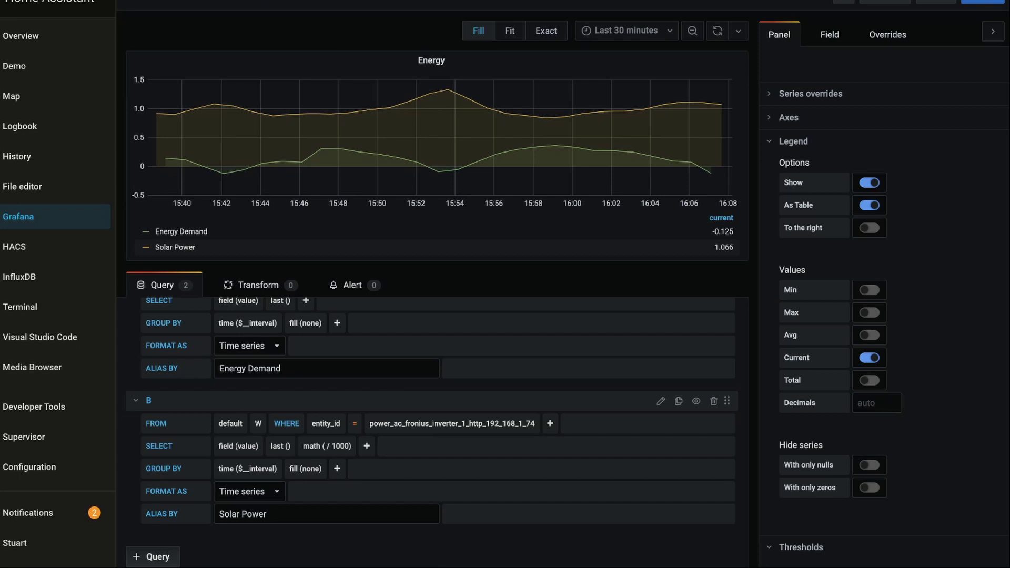
{"action": "left_click", "coordinate": [868, 335]}
{"action": "left_click", "coordinate": [869, 335]}
{"action": "left_click", "coordinate": [869, 312]}
{"action": "left_click", "coordinate": [869, 290]}
{"action": "left_click", "coordinate": [869, 335]}
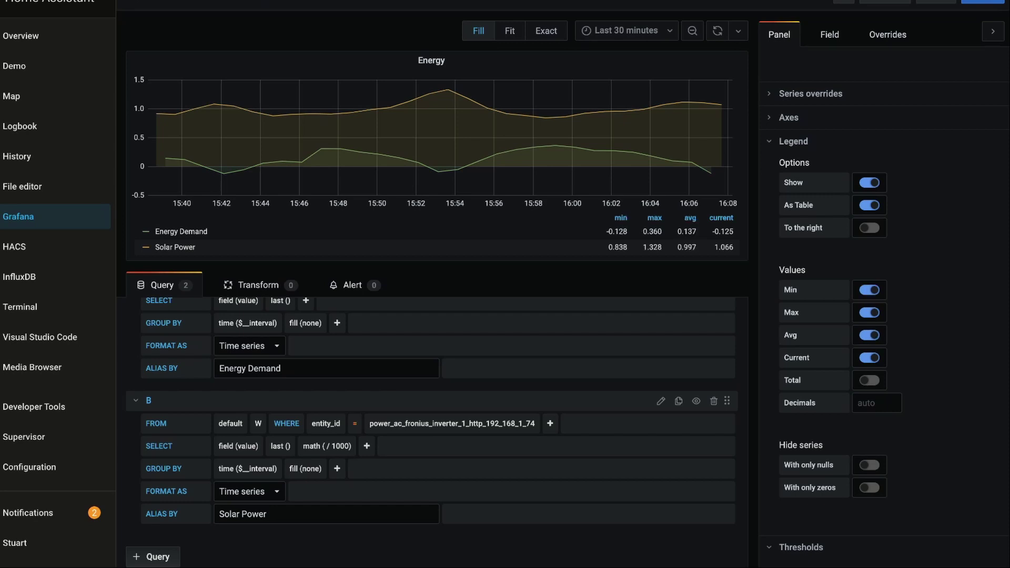
{"action": "left_click", "coordinate": [869, 380]}
{"action": "left_click", "coordinate": [868, 380]}
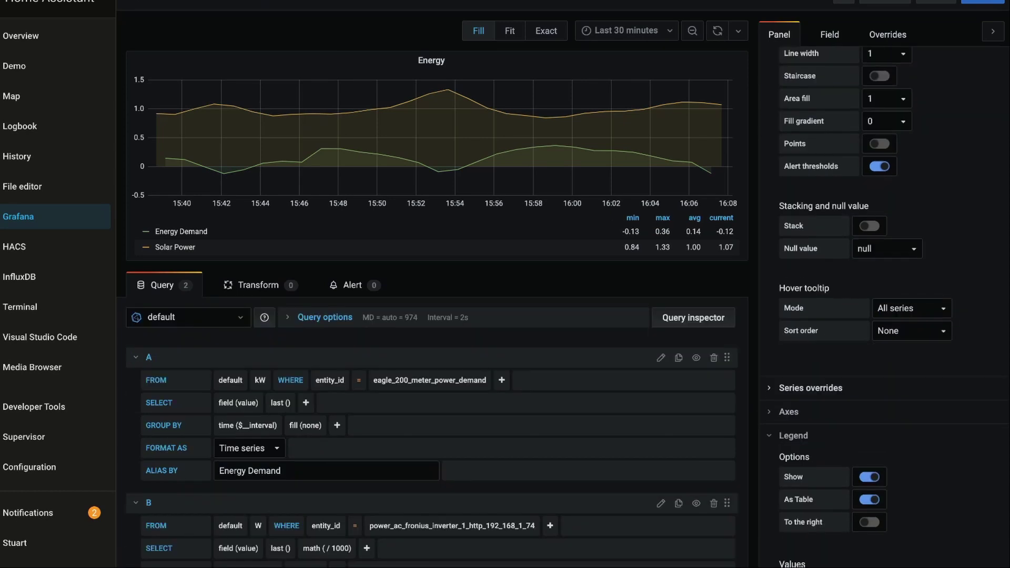
Try stacking the Energy graph's series, including as percentages, and turn stacking off again.
{"action": "left_click", "coordinate": [868, 219]}
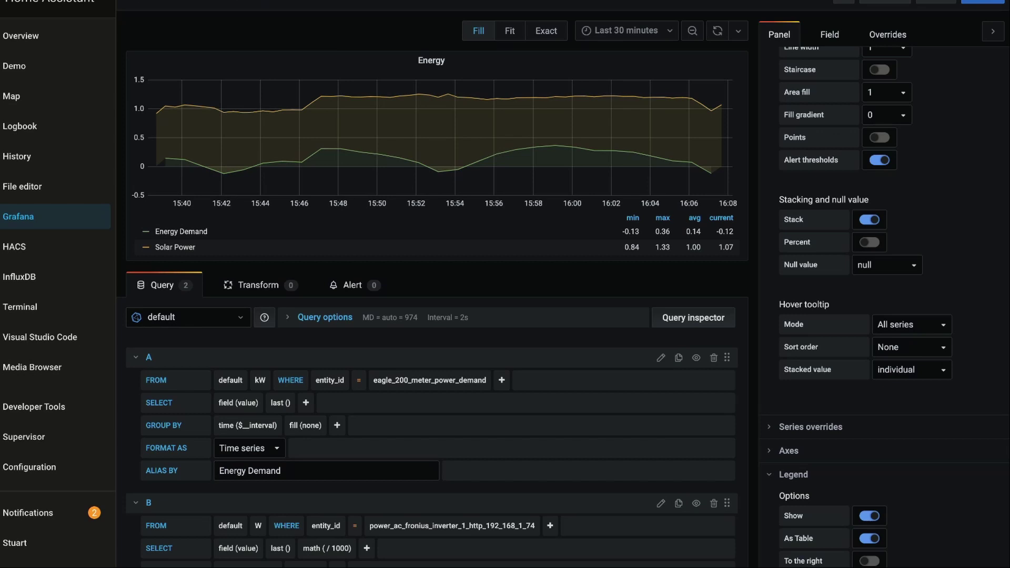
{"action": "left_click", "coordinate": [868, 219]}
{"action": "left_click", "coordinate": [869, 219]}
{"action": "left_click", "coordinate": [868, 242]}
{"action": "left_click", "coordinate": [869, 242]}
{"action": "left_click", "coordinate": [869, 219]}
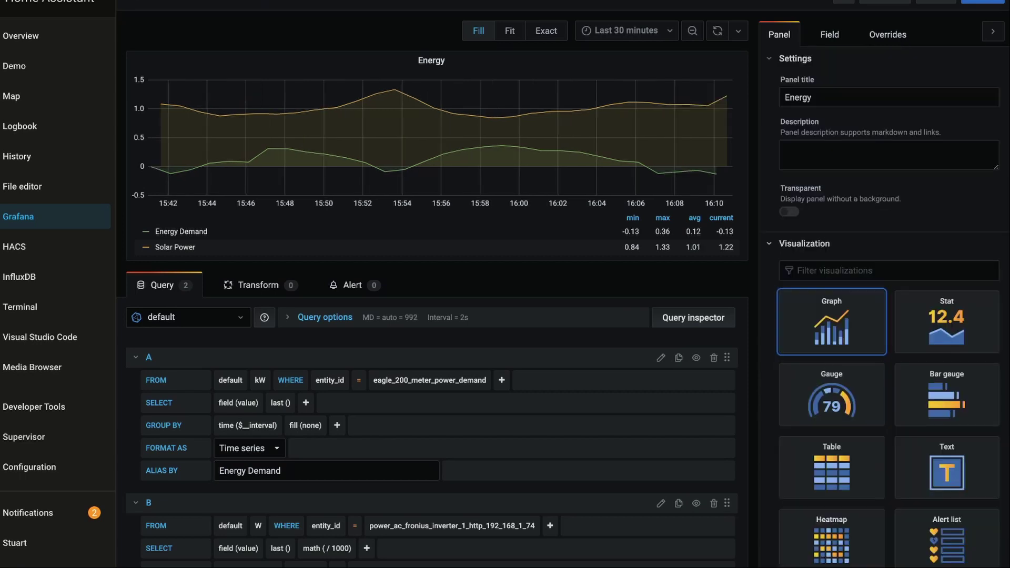
Preview the Energy panel as a gauge and restore the Graph visualization.
{"action": "left_click", "coordinate": [831, 395]}
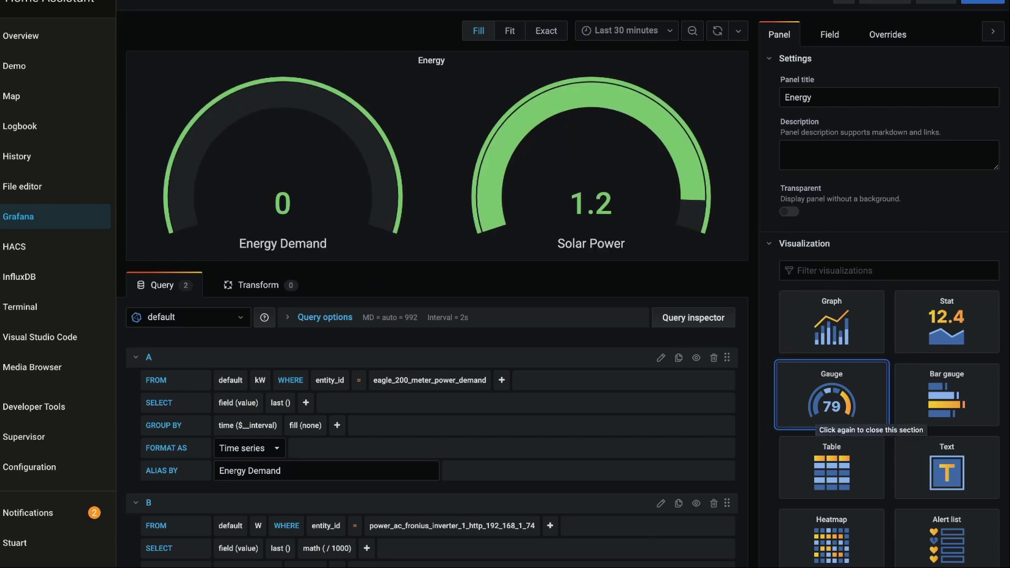
{"action": "left_click", "coordinate": [832, 322]}
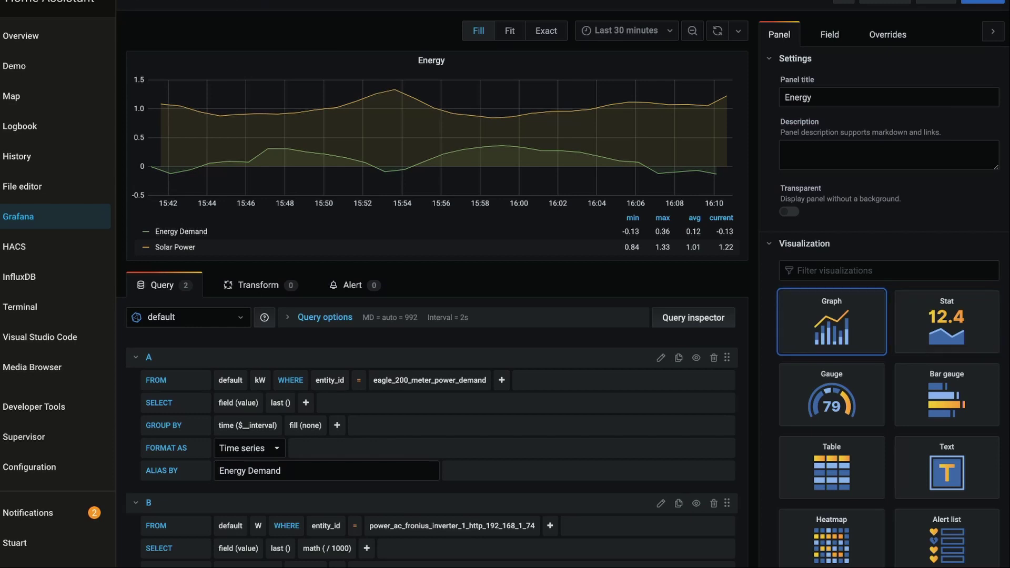
Make the Energy panel's background transparent, comparing it with the regular background.
{"action": "left_click", "coordinate": [788, 211]}
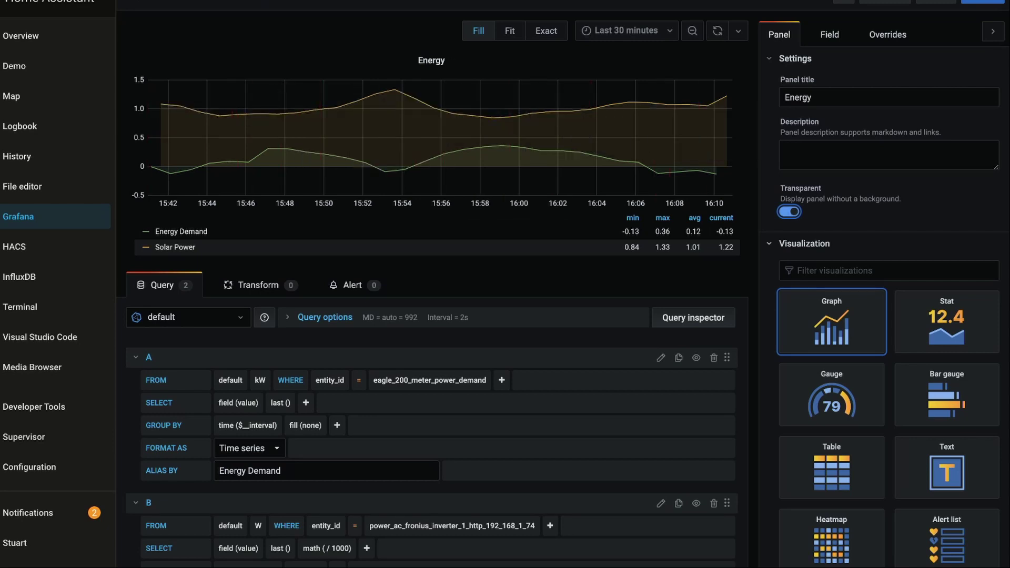
{"action": "key", "text": "space"}
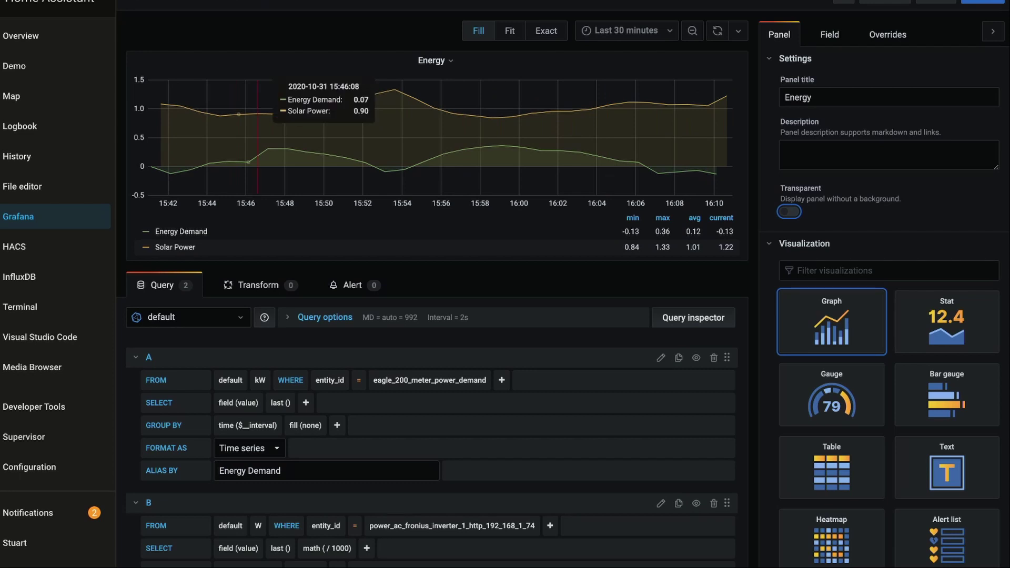
{"action": "key", "text": "space"}
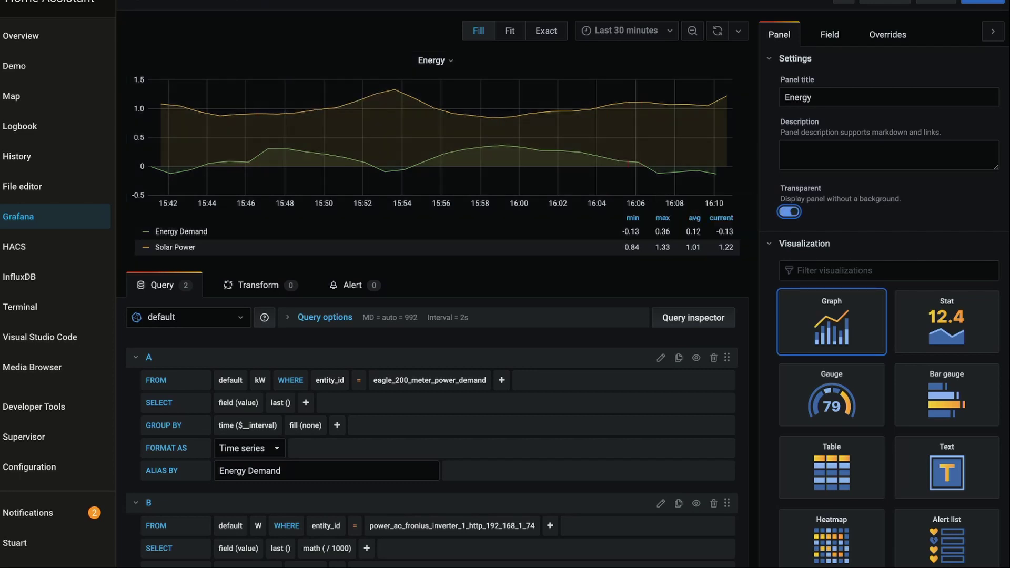
Look over the left Y axis range settings, try its log (base 2) scale, and restore the linear scale.
{"action": "scroll", "coordinate": [883, 315], "scroll_direction": "down", "scroll_amount": 10}
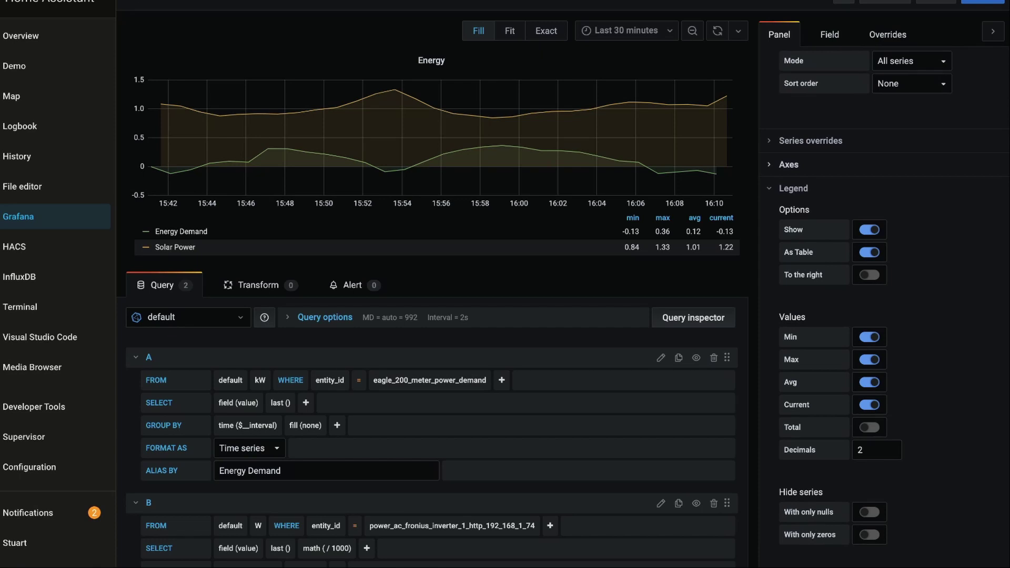
{"action": "left_click", "coordinate": [788, 164]}
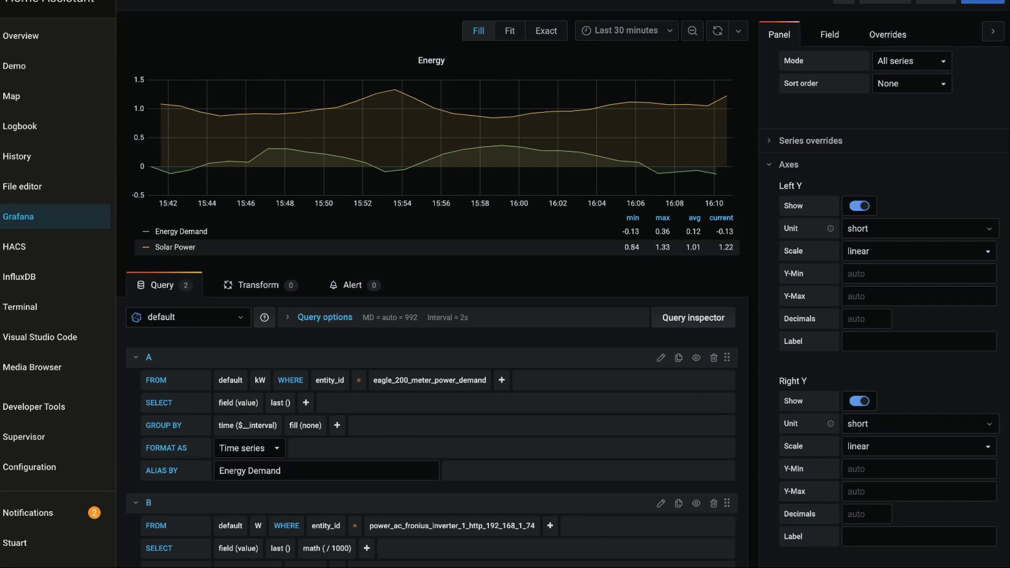
{"action": "left_click", "coordinate": [848, 273]}
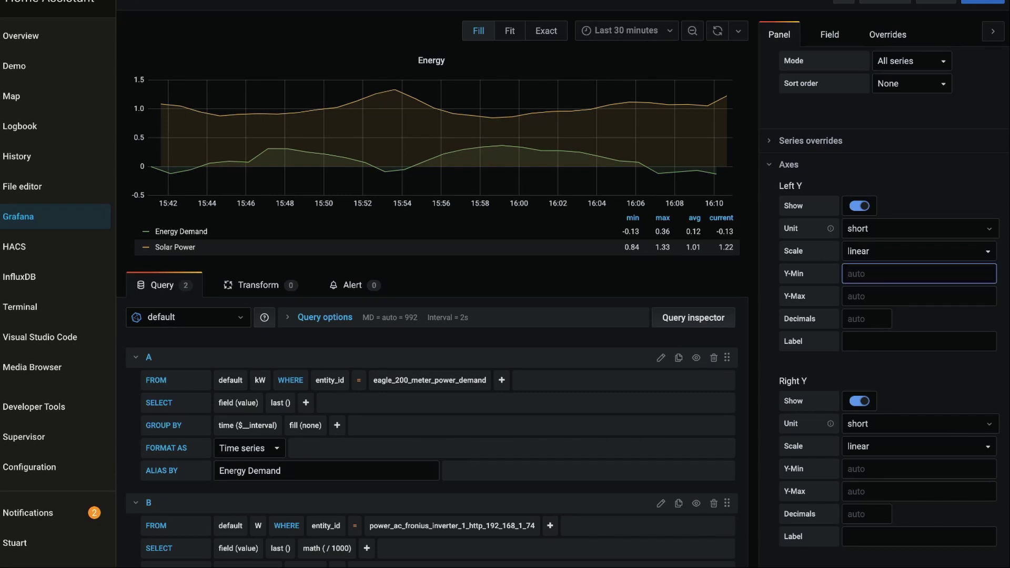
{"action": "left_click", "coordinate": [847, 296]}
{"action": "left_click", "coordinate": [847, 273]}
{"action": "left_click", "coordinate": [848, 296]}
{"action": "left_click", "coordinate": [847, 319]}
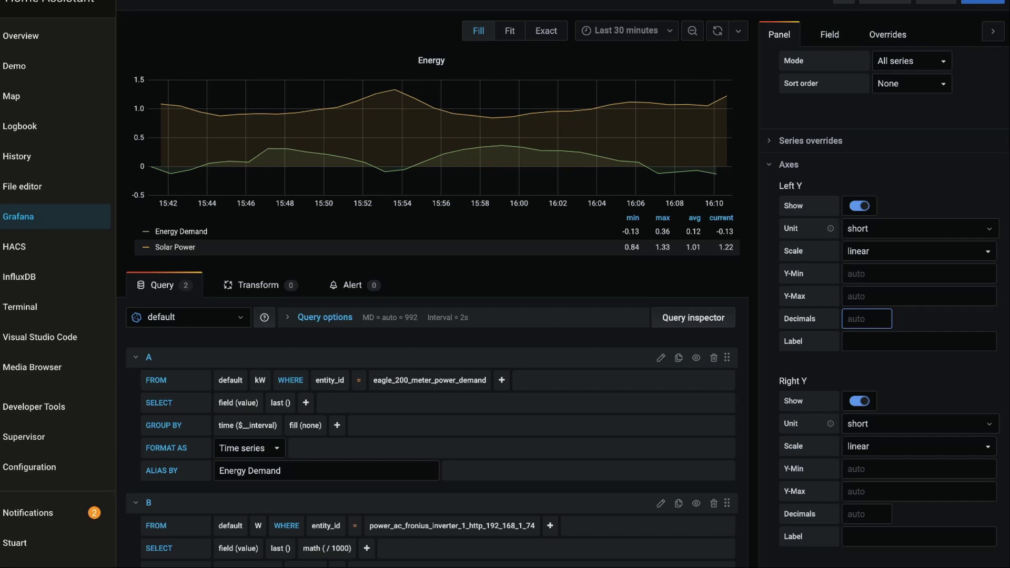
{"action": "left_click", "coordinate": [848, 274]}
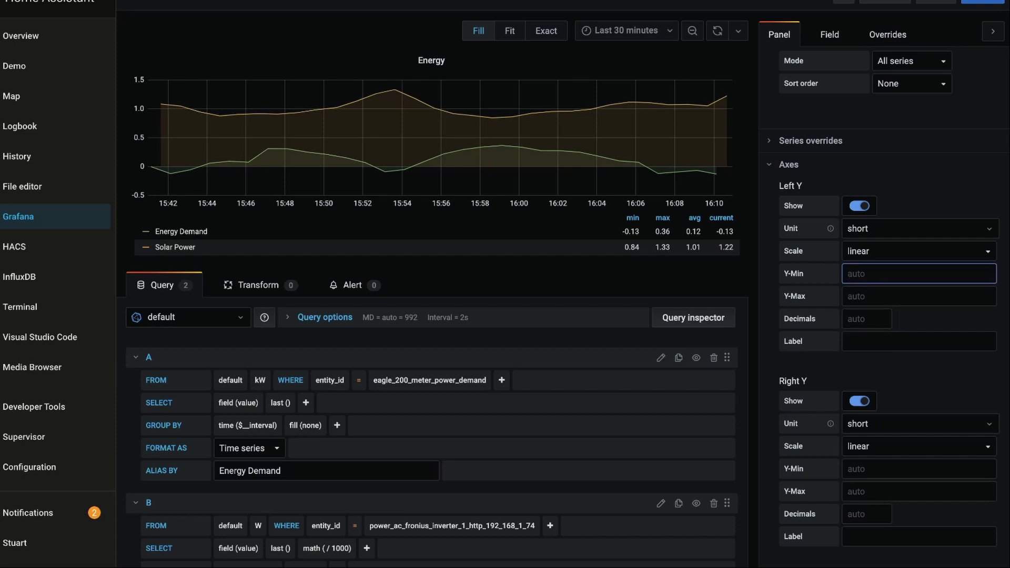
{"action": "left_click", "coordinate": [918, 250]}
{"action": "left_click", "coordinate": [894, 281]}
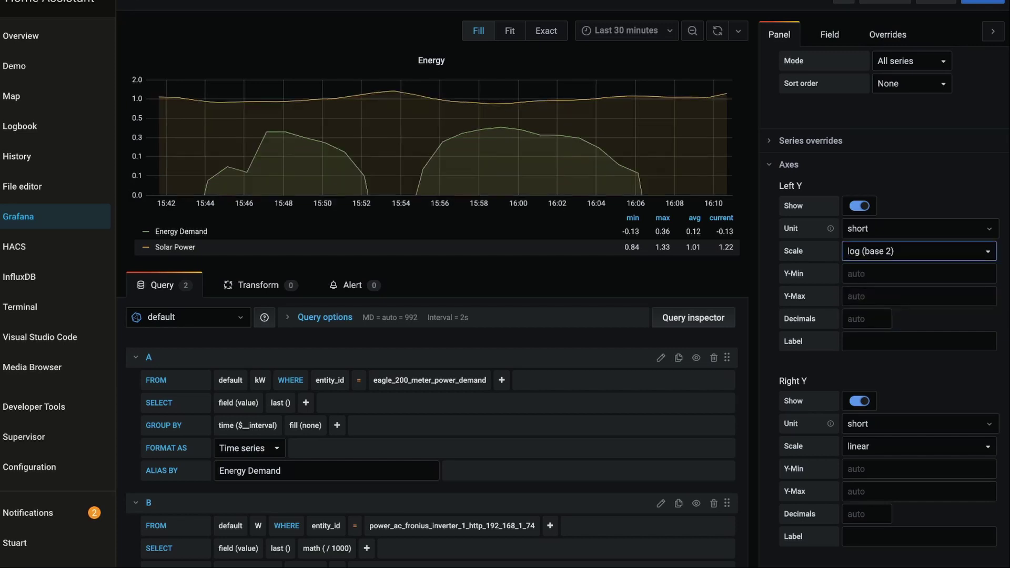
{"action": "left_click", "coordinate": [919, 251]}
{"action": "left_click", "coordinate": [894, 266]}
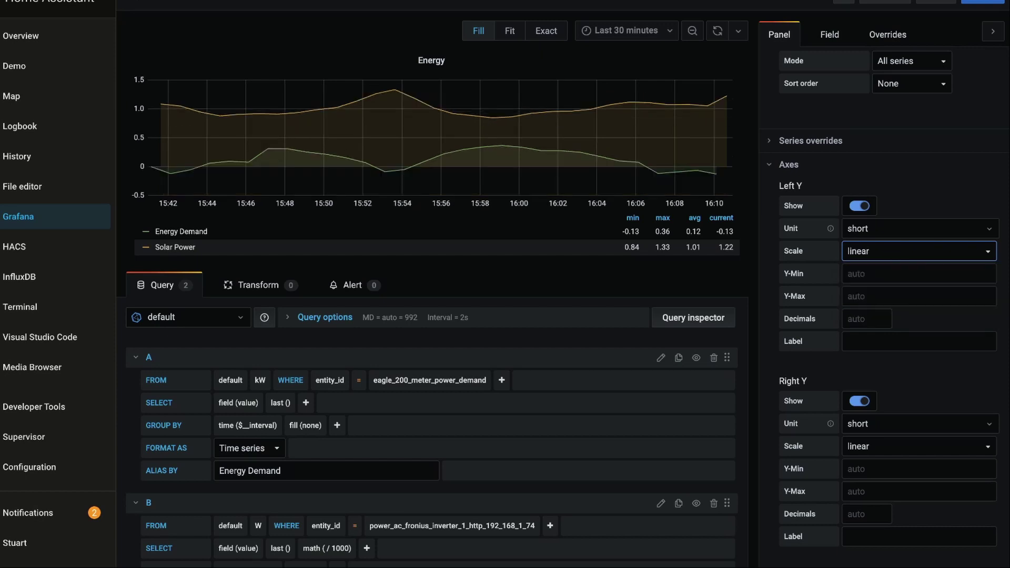
Set the left Y axis unit to Kilowatt (kW).
{"action": "left_click", "coordinate": [869, 228]}
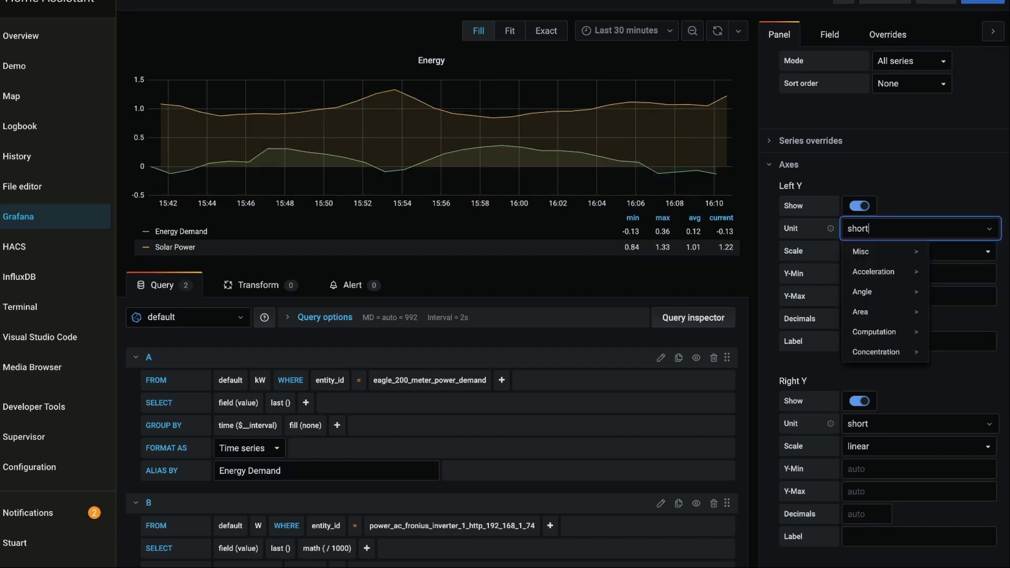
{"action": "key", "text": "ctrl+a"}
{"action": "type", "text": "kw"}
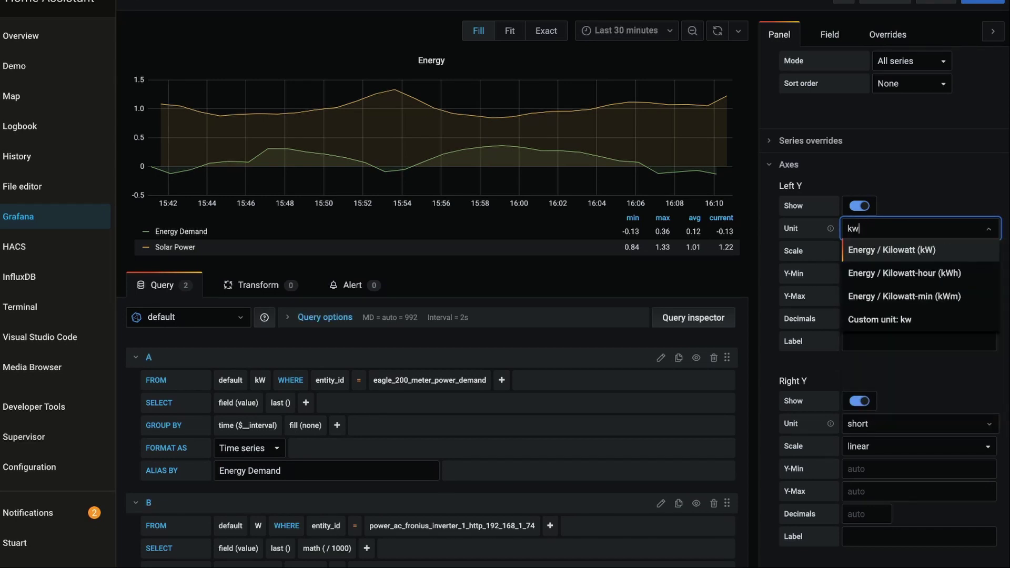
{"action": "key", "text": "Return"}
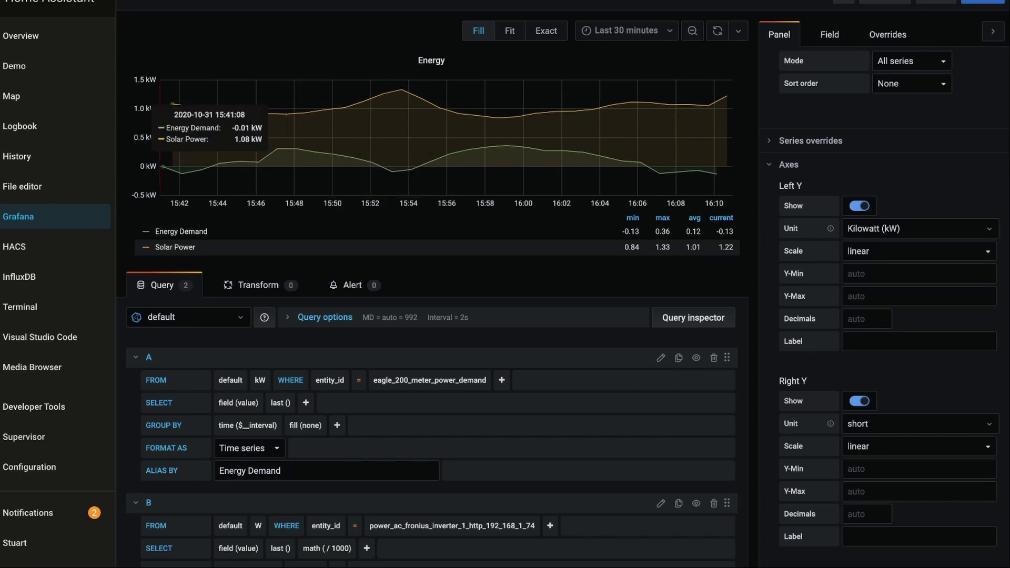
Set the right Y axis unit to Degrees (°).
{"action": "scroll", "coordinate": [884, 295], "scroll_direction": "down", "scroll_amount": 3}
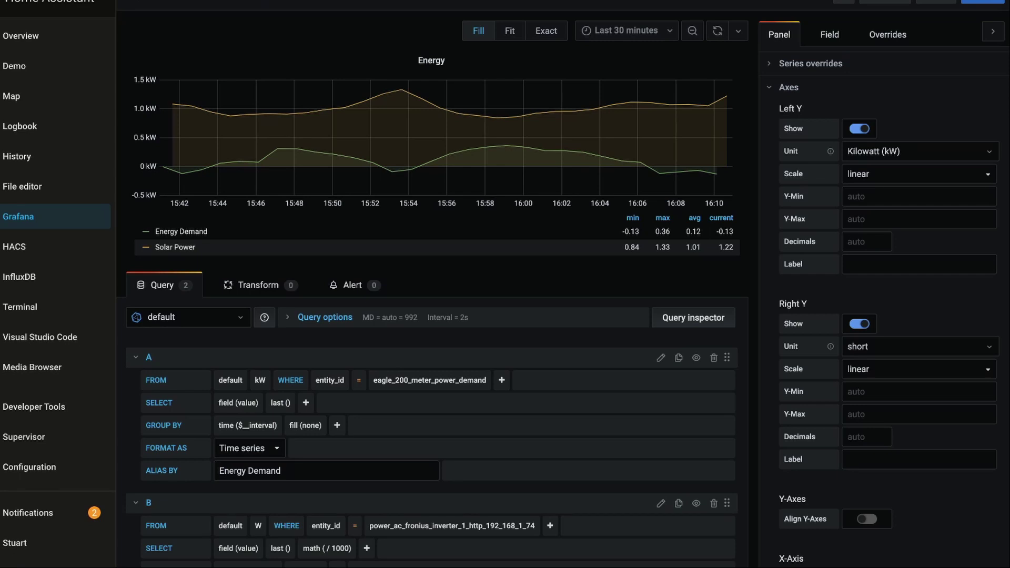
{"action": "left_click", "coordinate": [867, 346]}
{"action": "double_click", "coordinate": [868, 346]}
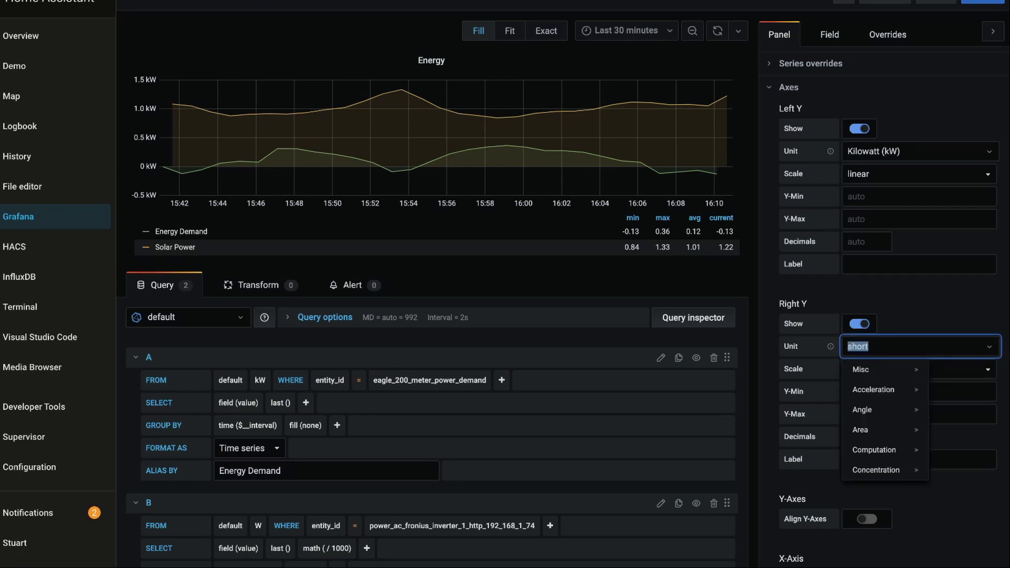
{"action": "type", "text": "degree"}
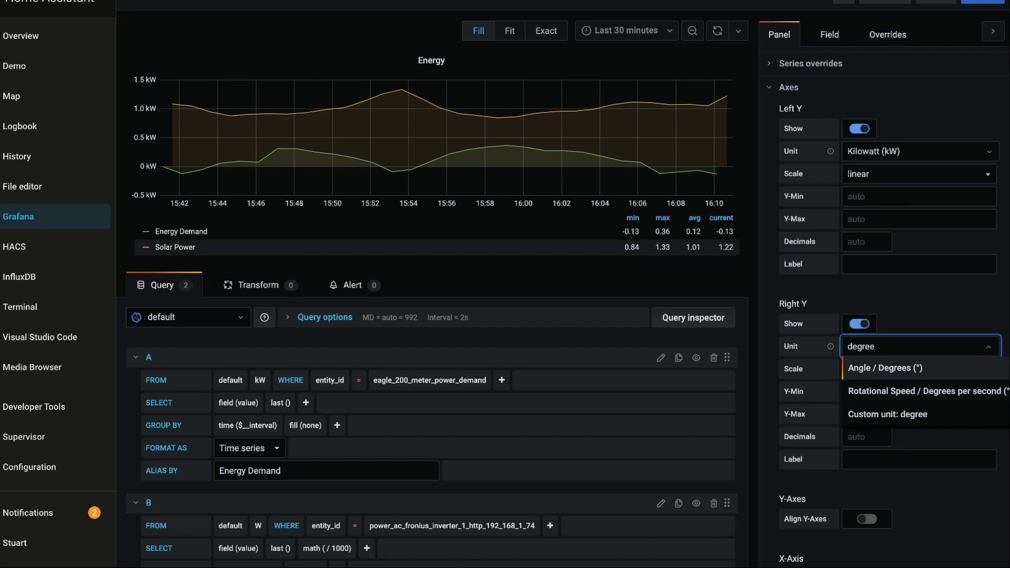
{"action": "key", "text": "Return"}
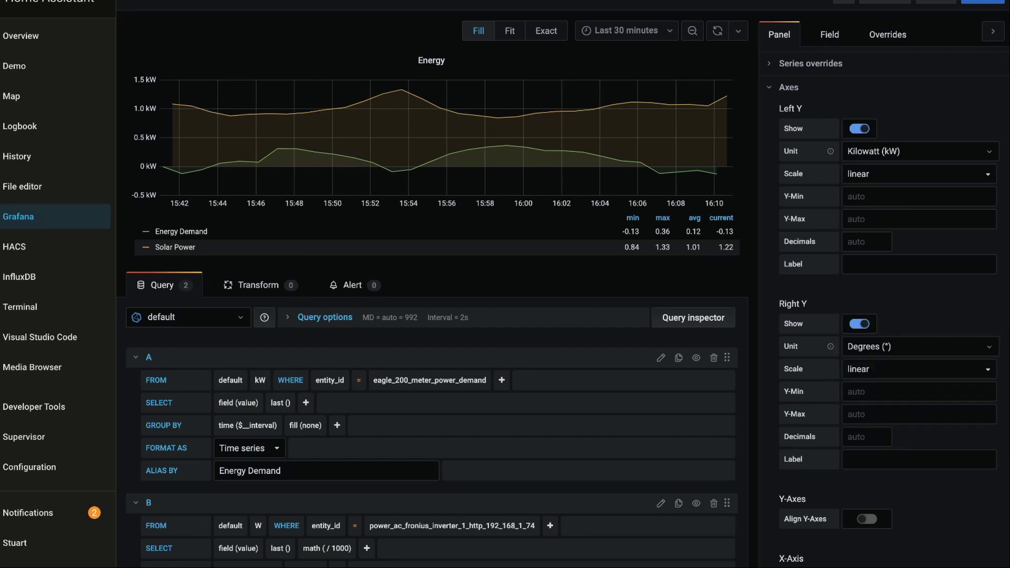
Add a third query to the Energy panel that reads from the degrees measurement.
{"action": "scroll", "coordinate": [431, 431], "scroll_direction": "down", "scroll_amount": 3}
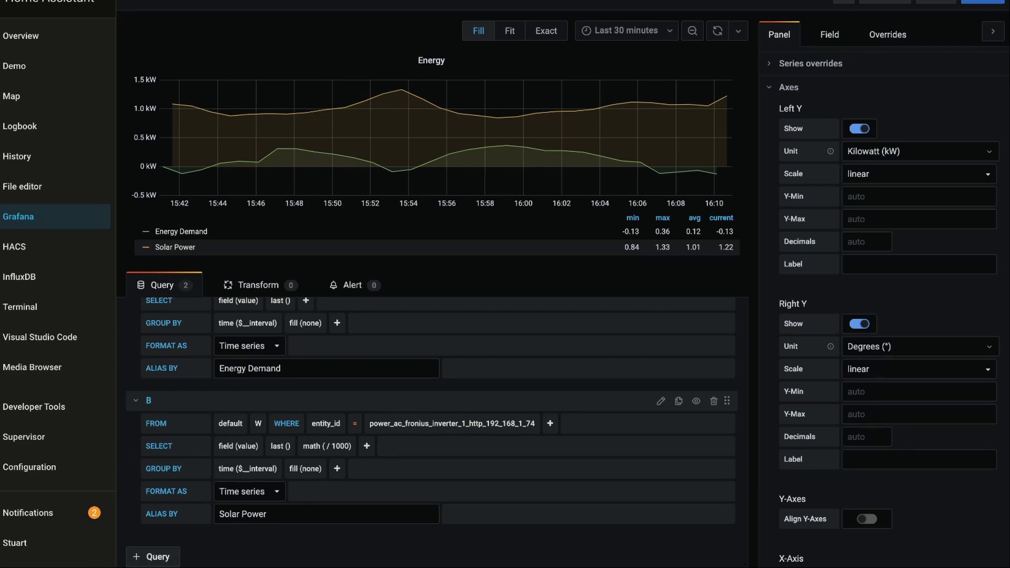
{"action": "left_click", "coordinate": [152, 556]}
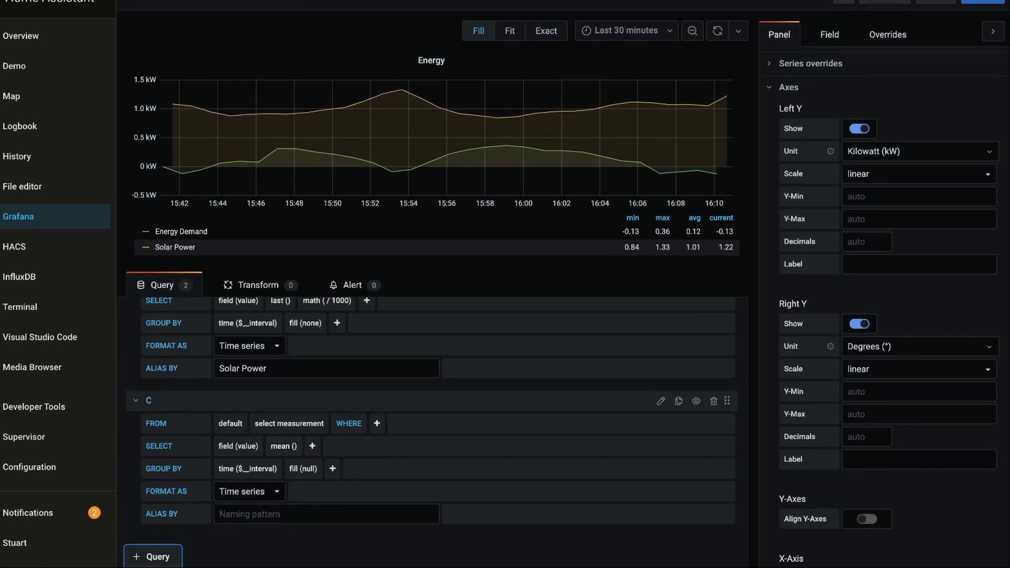
{"action": "left_click", "coordinate": [288, 423]}
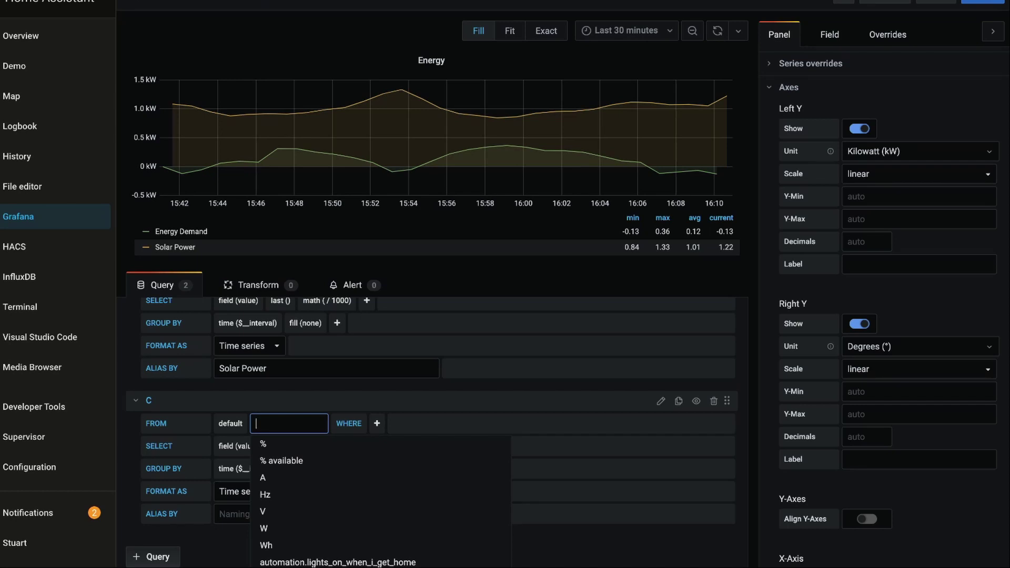
{"action": "type", "text": "deg"}
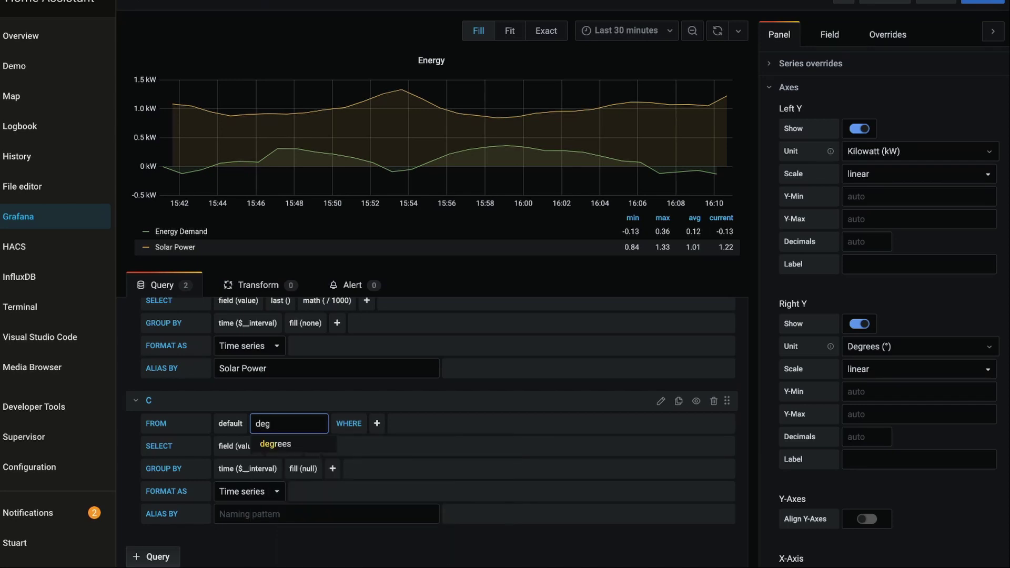
{"action": "key", "text": "Return"}
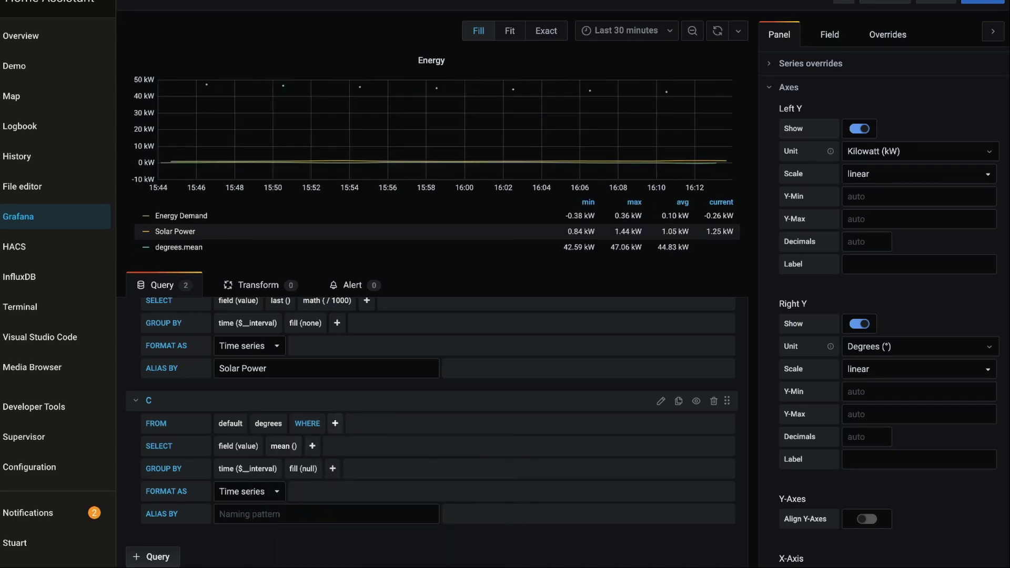
Filter query C to records where entity_id equals solar_angle.
{"action": "left_click", "coordinate": [335, 423]}
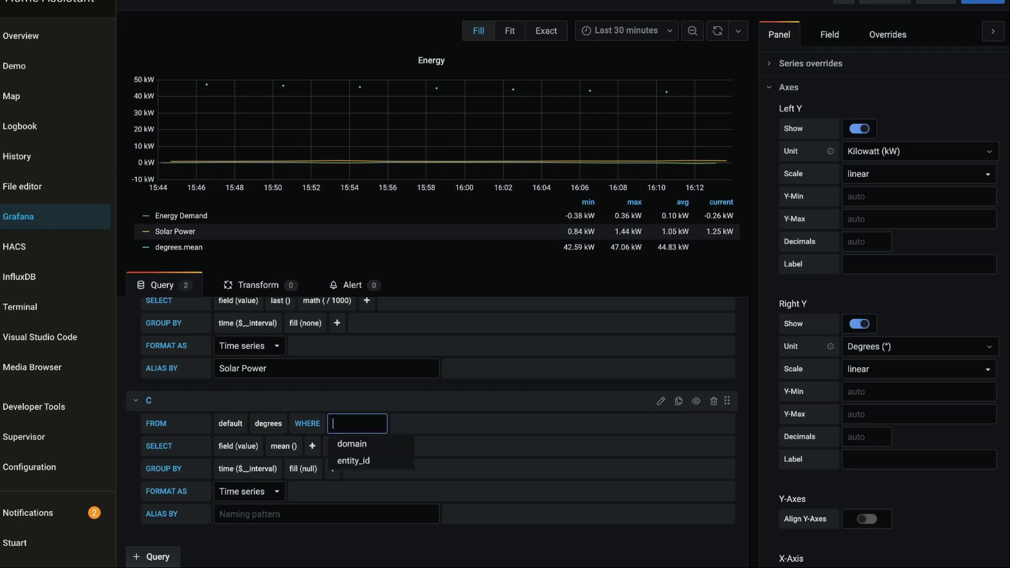
{"action": "left_click", "coordinate": [353, 460]}
{"action": "left_click", "coordinate": [416, 424]}
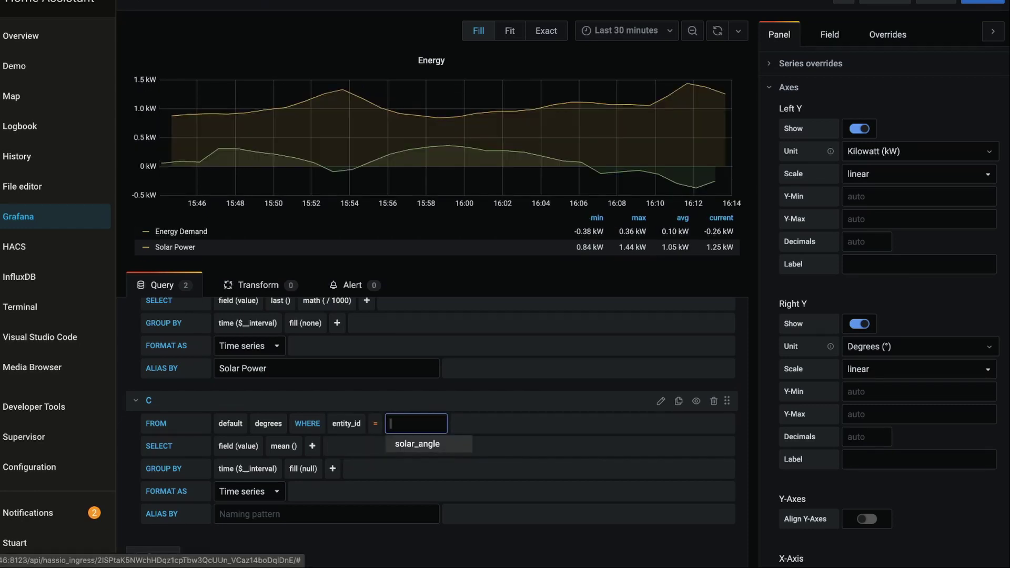
{"action": "left_click", "coordinate": [417, 443]}
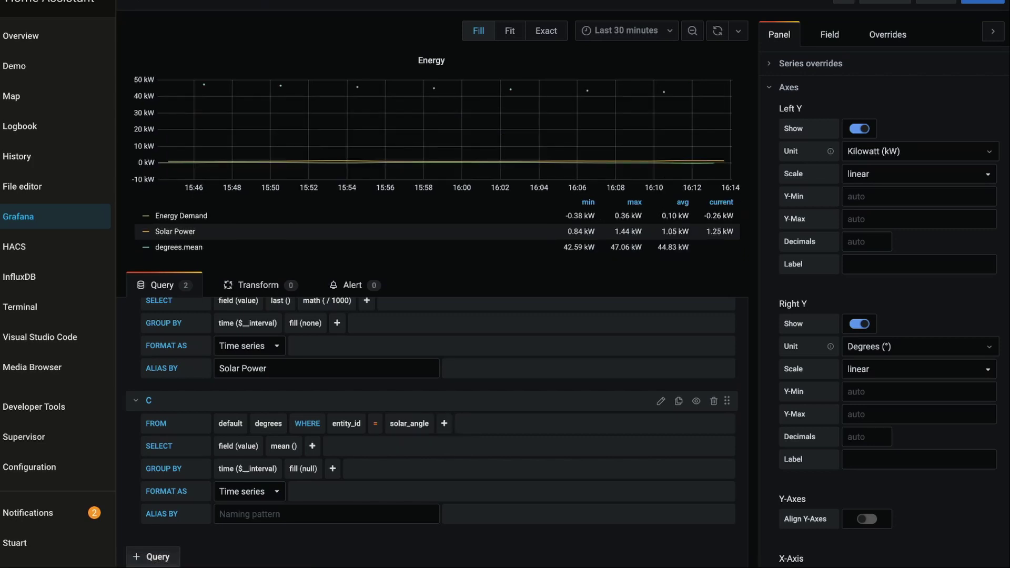
Replace the mean() aggregation in query C with the last() selector.
{"action": "left_click", "coordinate": [283, 446]}
{"action": "left_click", "coordinate": [294, 465]}
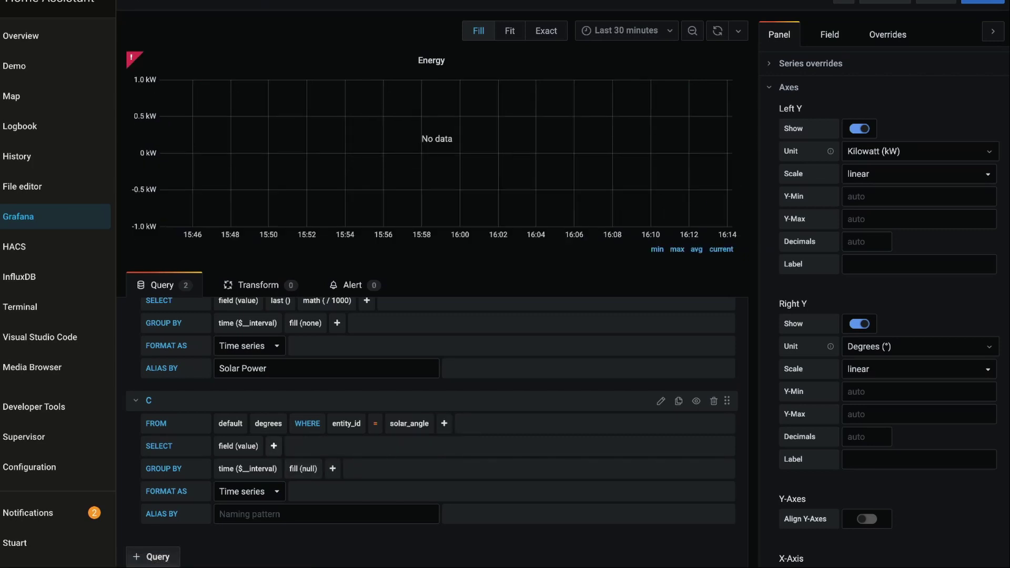
{"action": "left_click", "coordinate": [274, 446]}
{"action": "mouse_move", "coordinate": [294, 483]}
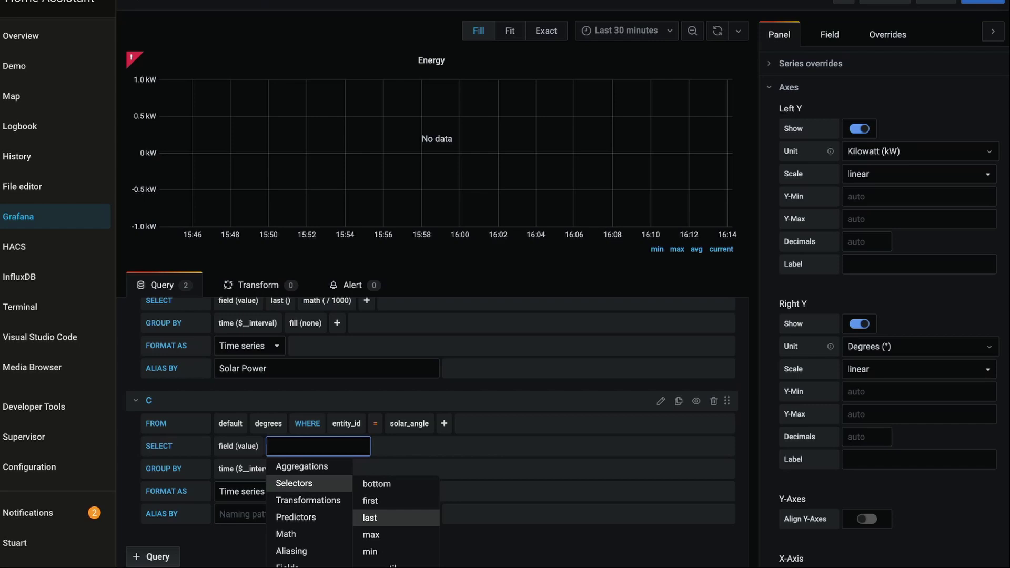
{"action": "left_click", "coordinate": [370, 517]}
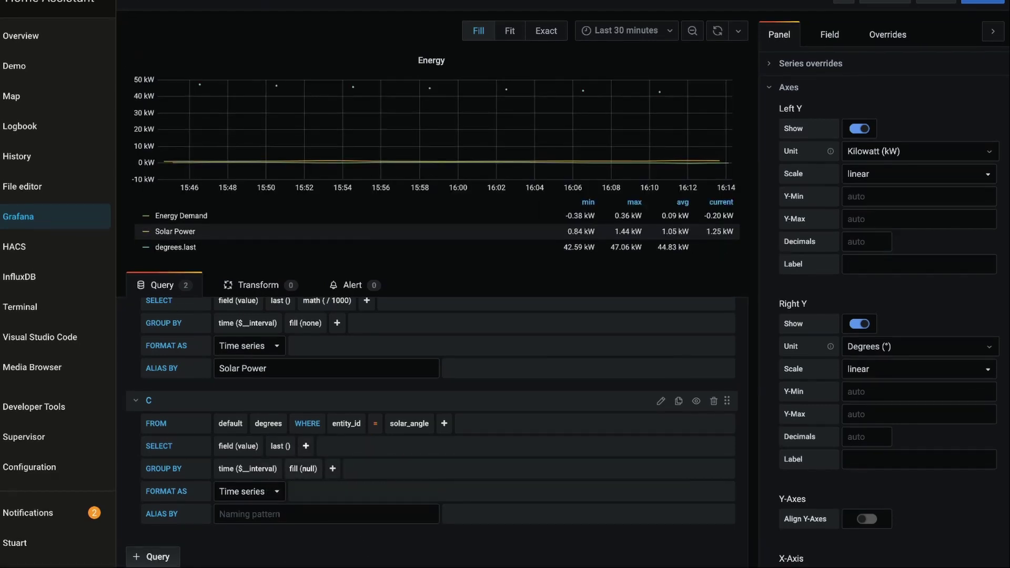
Set query C's fill to none and give it the alias "Sun Angle".
{"action": "left_click", "coordinate": [303, 468]}
{"action": "left_click", "coordinate": [318, 483]}
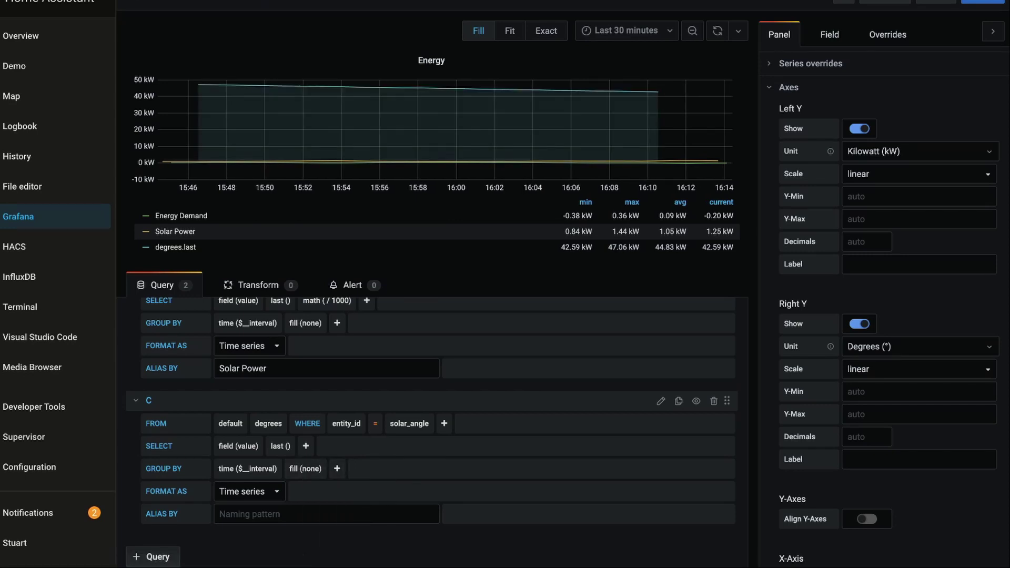
{"action": "left_click", "coordinate": [249, 513]}
{"action": "type", "text": "S"}
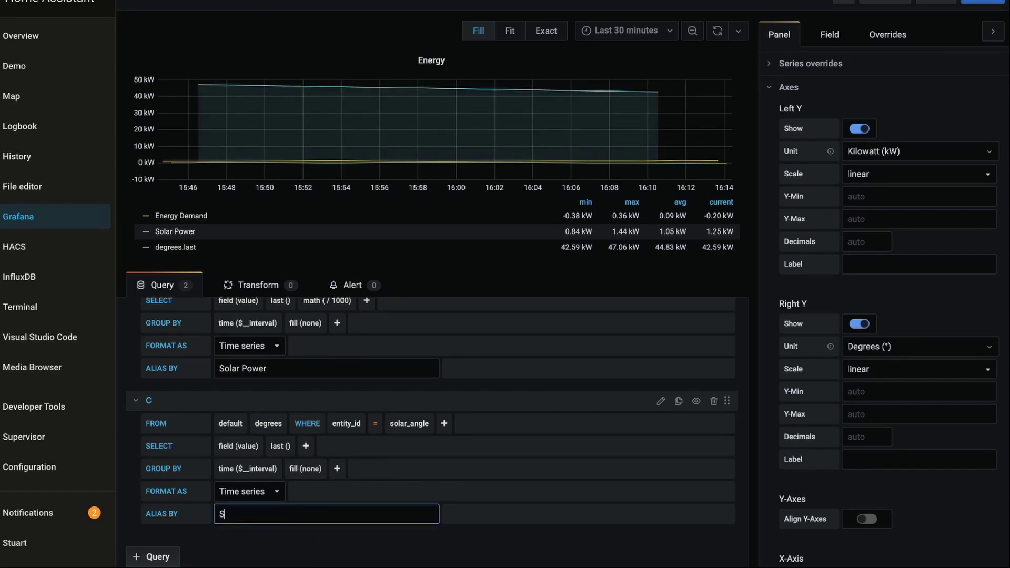
{"action": "type", "text": "un Angle"}
{"action": "key", "text": "Tab"}
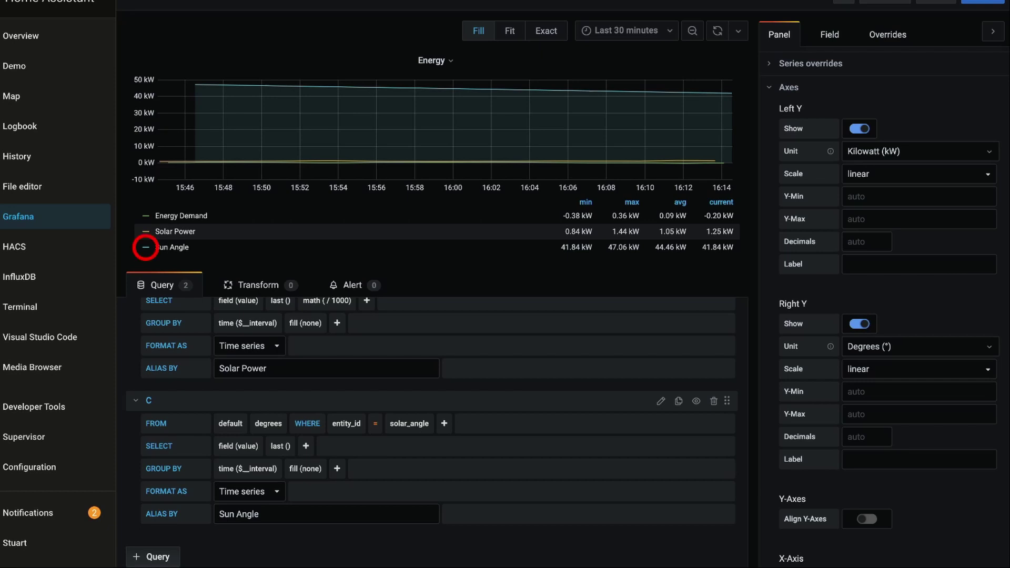
Plot the Sun Angle series on the right y-axis and look over its preset and custom color options.
{"action": "left_click", "coordinate": [145, 247]}
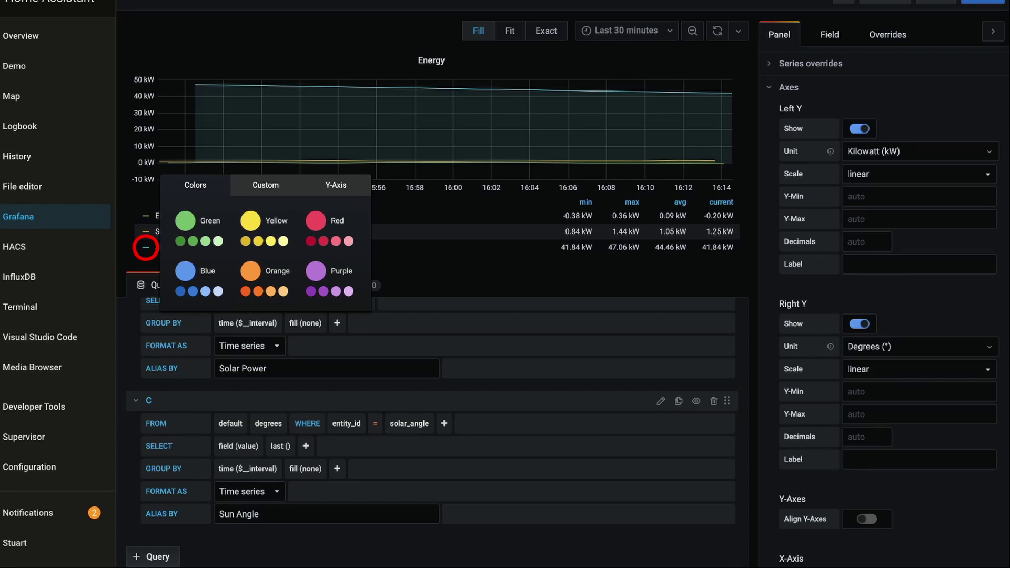
{"action": "left_click", "coordinate": [335, 184]}
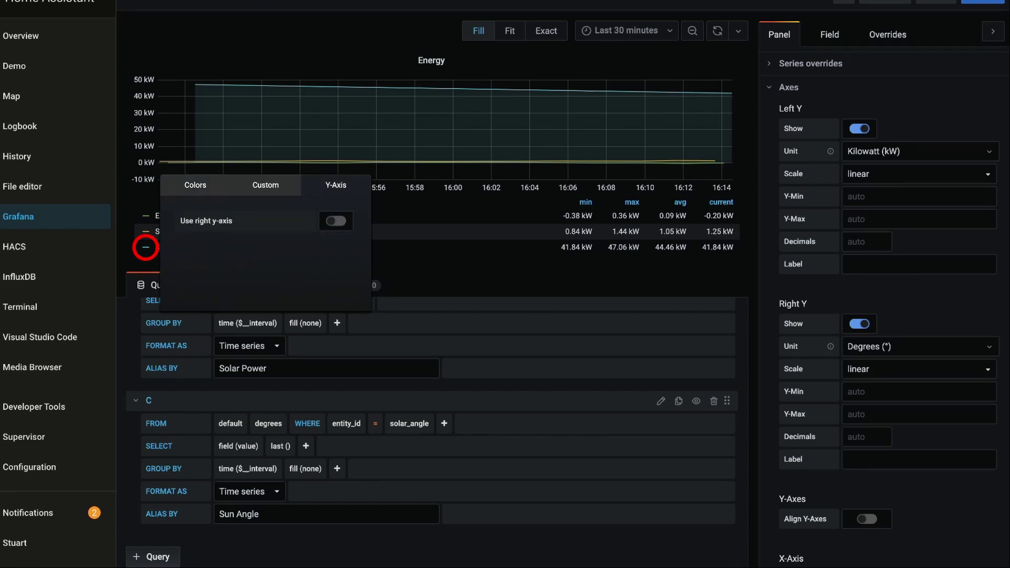
{"action": "left_click", "coordinate": [336, 220]}
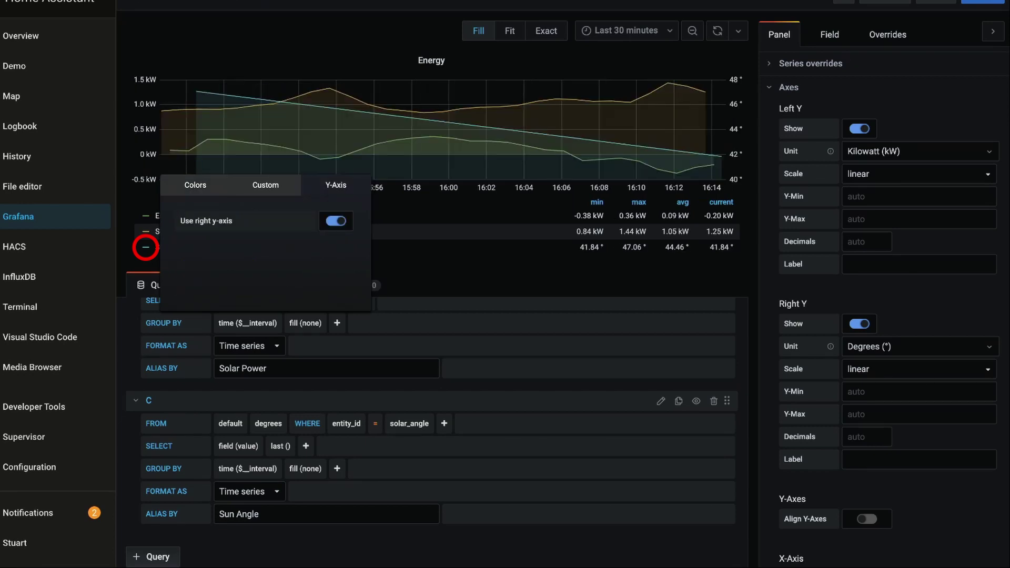
{"action": "left_click", "coordinate": [195, 185]}
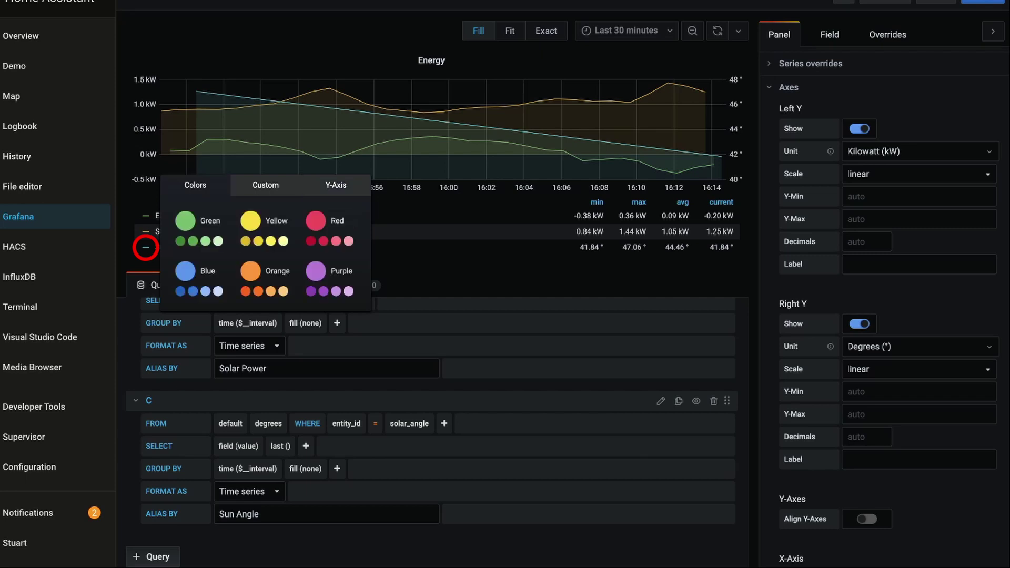
{"action": "left_click", "coordinate": [266, 185]}
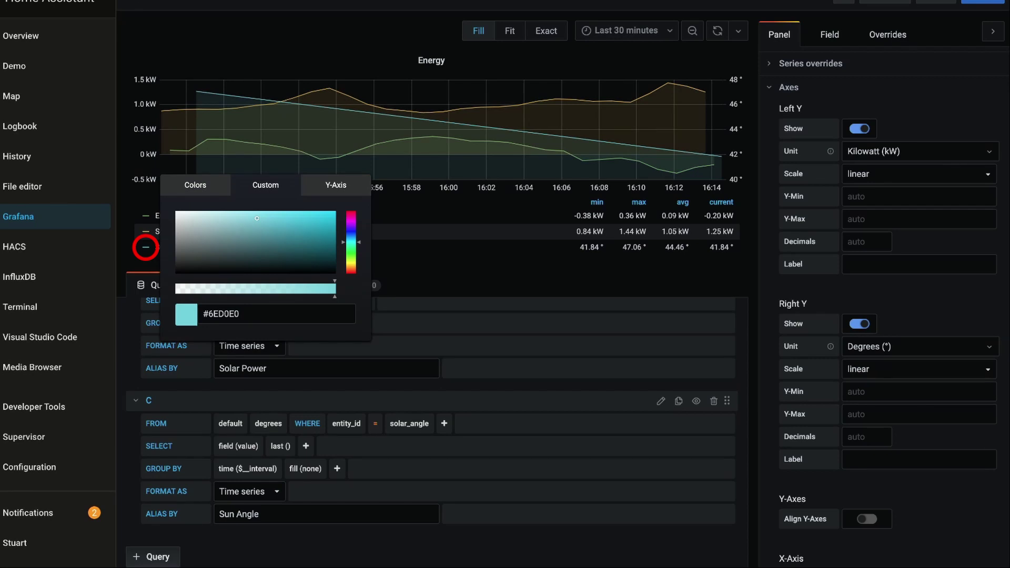
{"action": "left_click", "coordinate": [195, 185]}
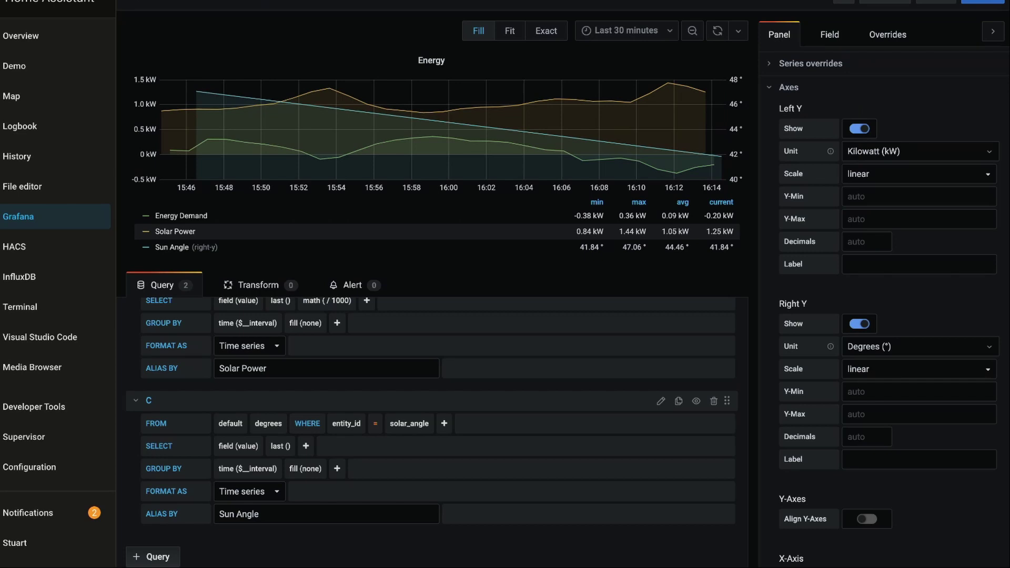
Set the Energy graph's time range to "Today so far".
{"action": "left_click", "coordinate": [626, 31]}
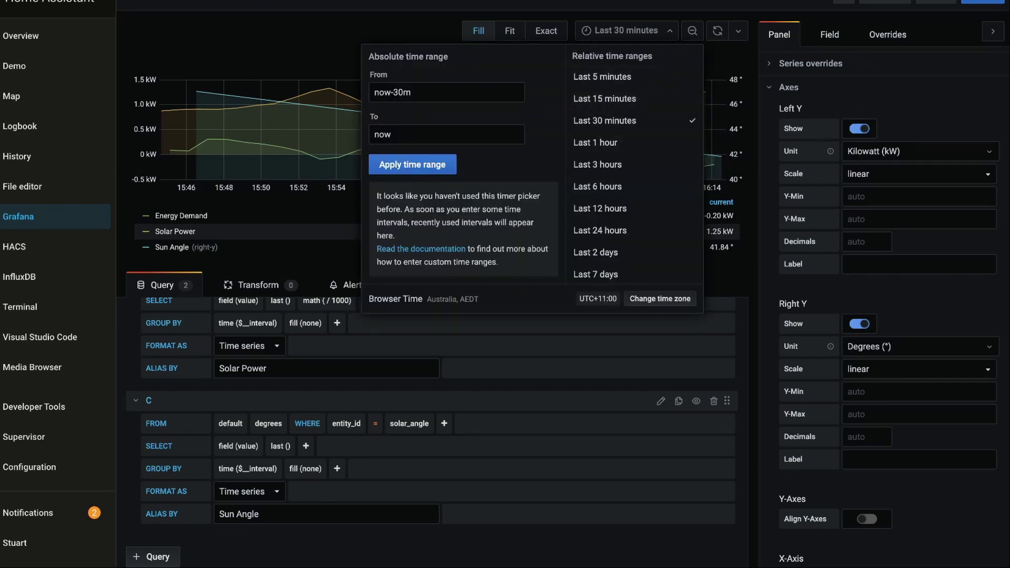
{"action": "scroll", "coordinate": [631, 158], "scroll_direction": "down", "scroll_amount": 5}
{"action": "scroll", "coordinate": [631, 157], "scroll_direction": "down", "scroll_amount": 5}
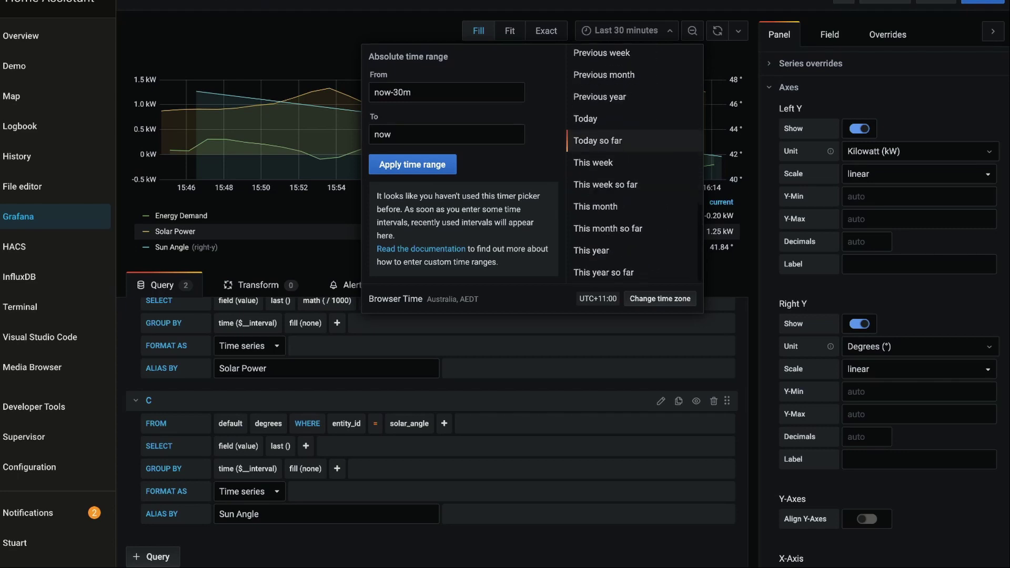
{"action": "scroll", "coordinate": [631, 158], "scroll_direction": "up", "scroll_amount": 1}
{"action": "scroll", "coordinate": [631, 211], "scroll_direction": "up", "scroll_amount": 3}
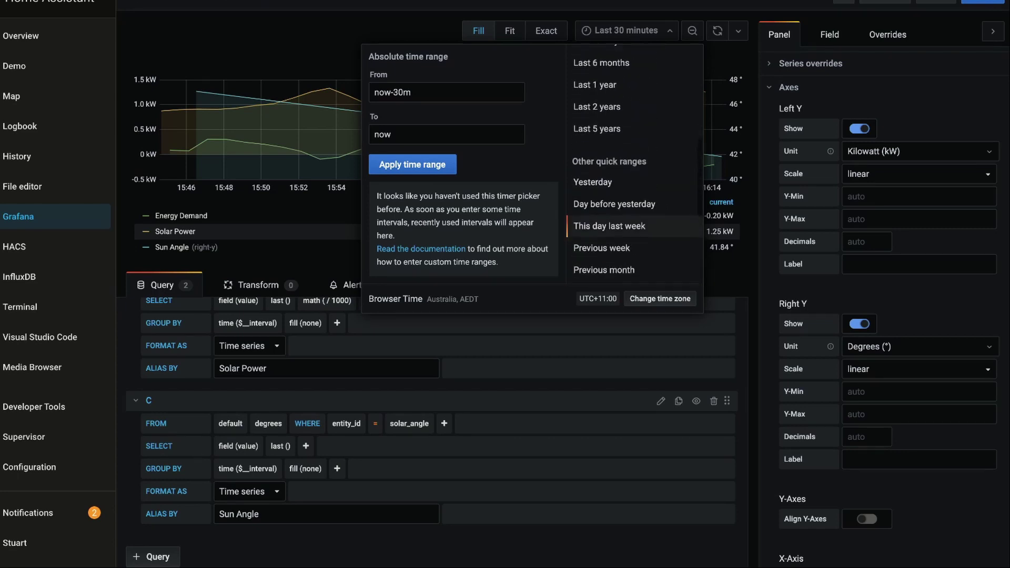
{"action": "scroll", "coordinate": [631, 210], "scroll_direction": "down", "scroll_amount": 2}
{"action": "scroll", "coordinate": [631, 187], "scroll_direction": "down", "scroll_amount": 2}
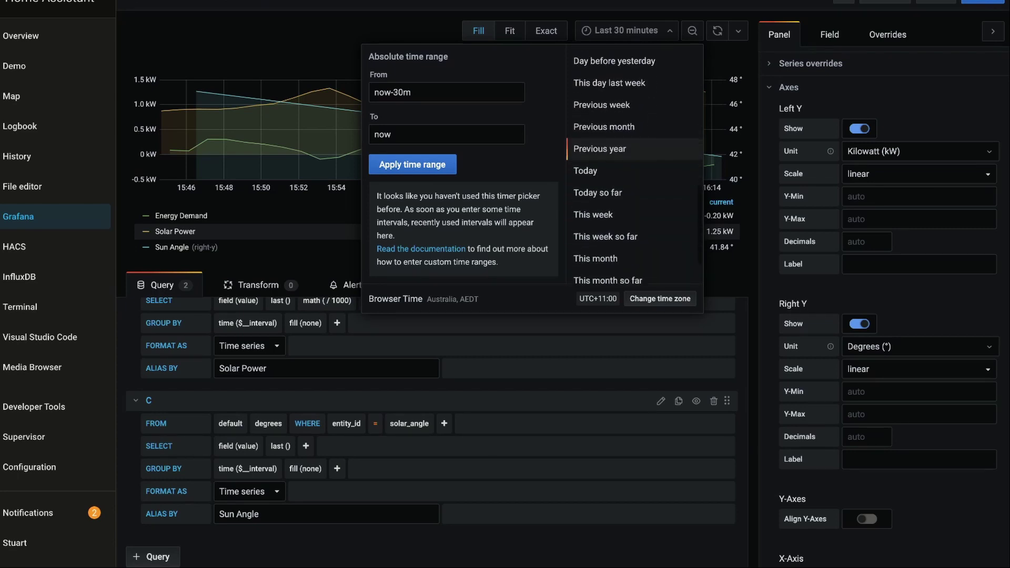
{"action": "left_click", "coordinate": [600, 187]}
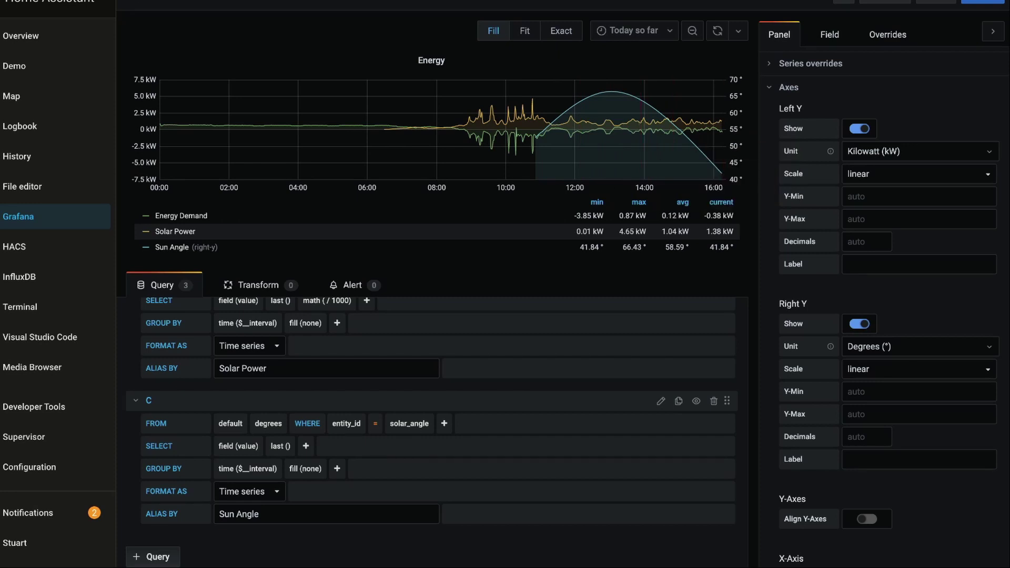
Turn on Align Y-Axes for the Energy panel and apply the panel to the dashboard.
{"action": "scroll", "coordinate": [883, 305], "scroll_direction": "down", "scroll_amount": 4}
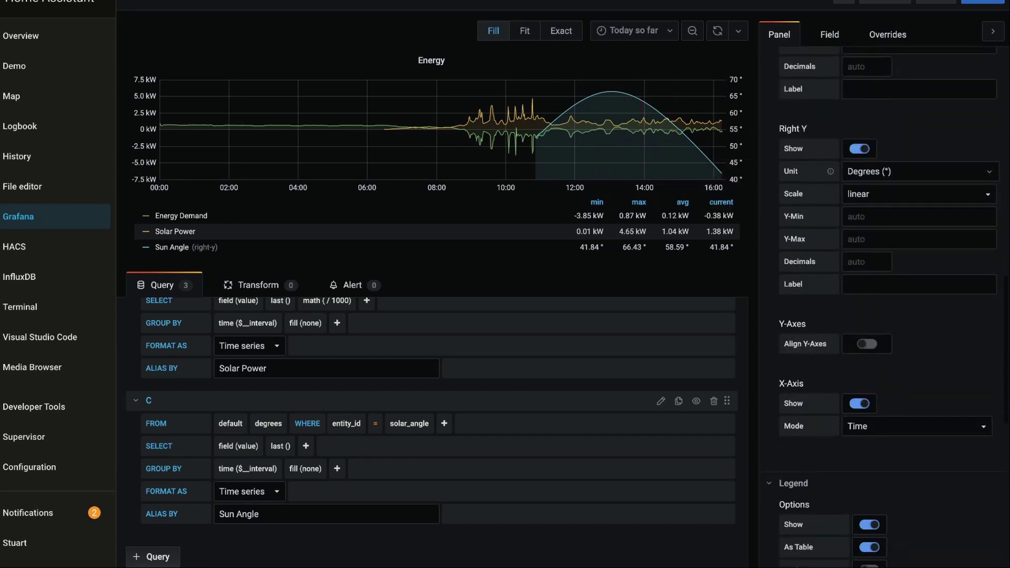
{"action": "left_click", "coordinate": [867, 344]}
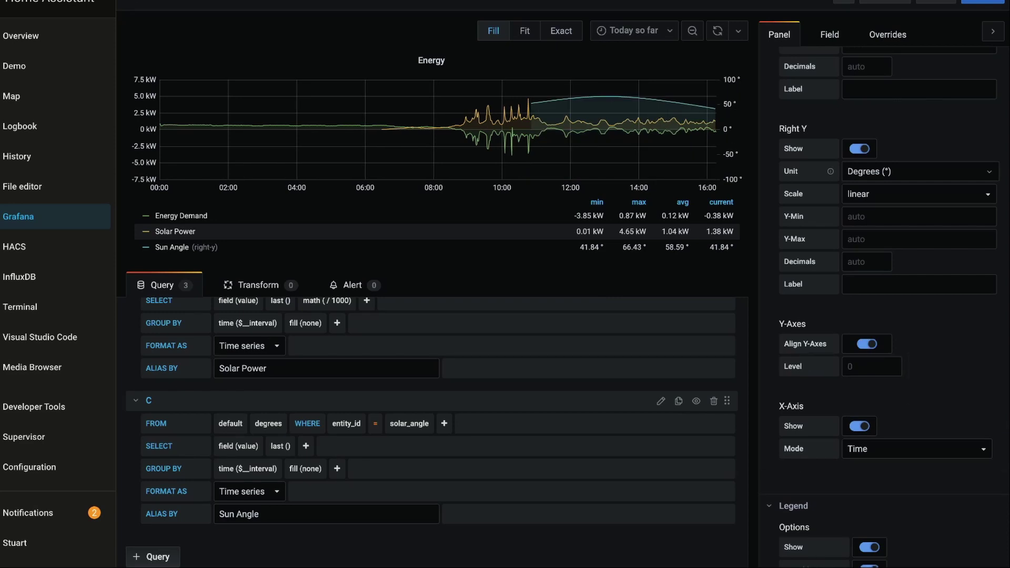
{"action": "mouse_move", "coordinate": [871, 366]}
{"action": "left_click", "coordinate": [862, 239]}
{"action": "left_click", "coordinate": [981, 2]}
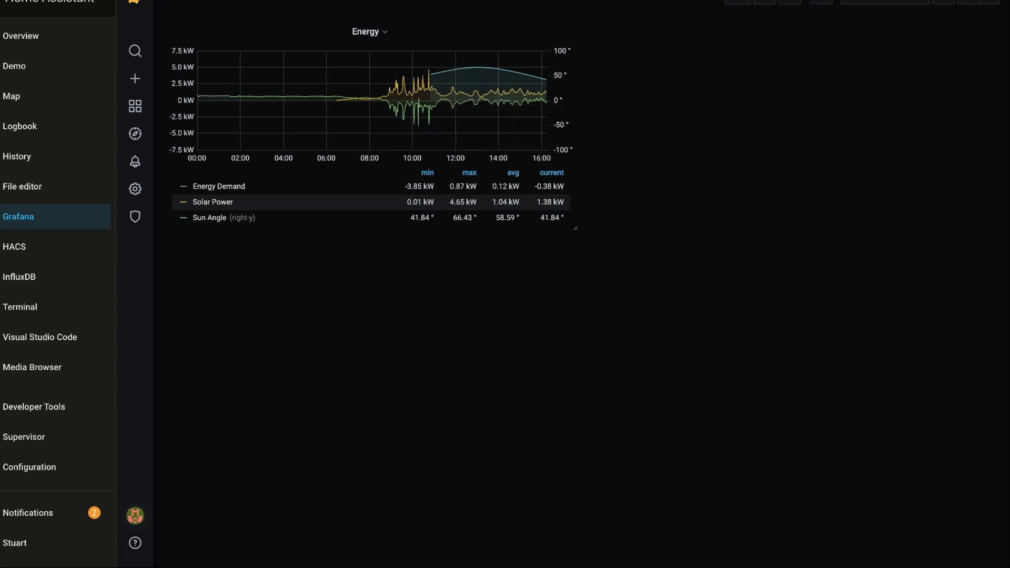
Make the Energy panel narrower and taller on the dashboard, and set the dashboard time range to "Last 6 hours".
{"action": "left_click_drag", "start_coordinate": [574, 228], "coordinate": [512, 337]}
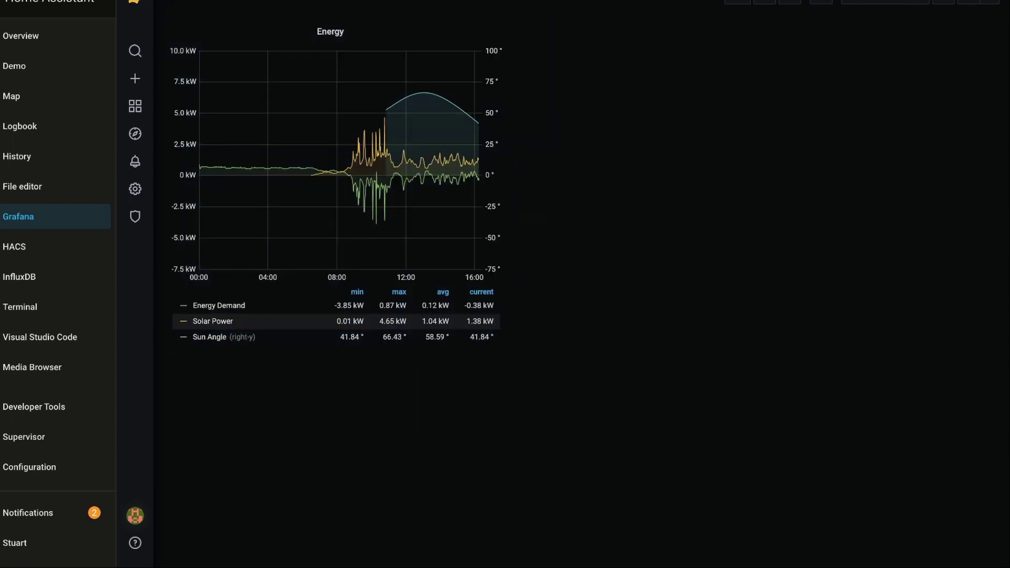
{"action": "scroll", "coordinate": [883, 2], "scroll_direction": "up", "scroll_amount": 1}
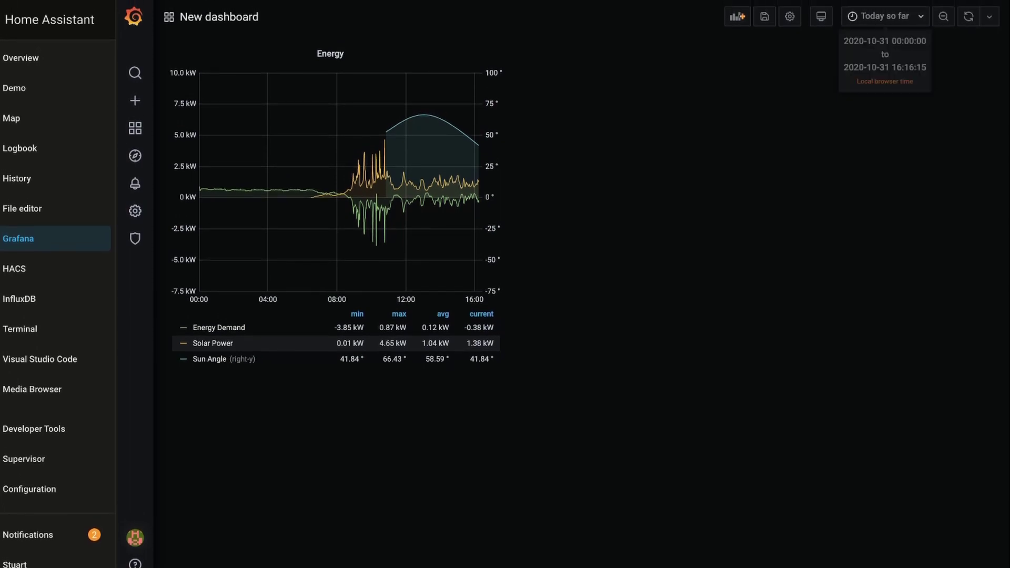
{"action": "left_click", "coordinate": [884, 16]}
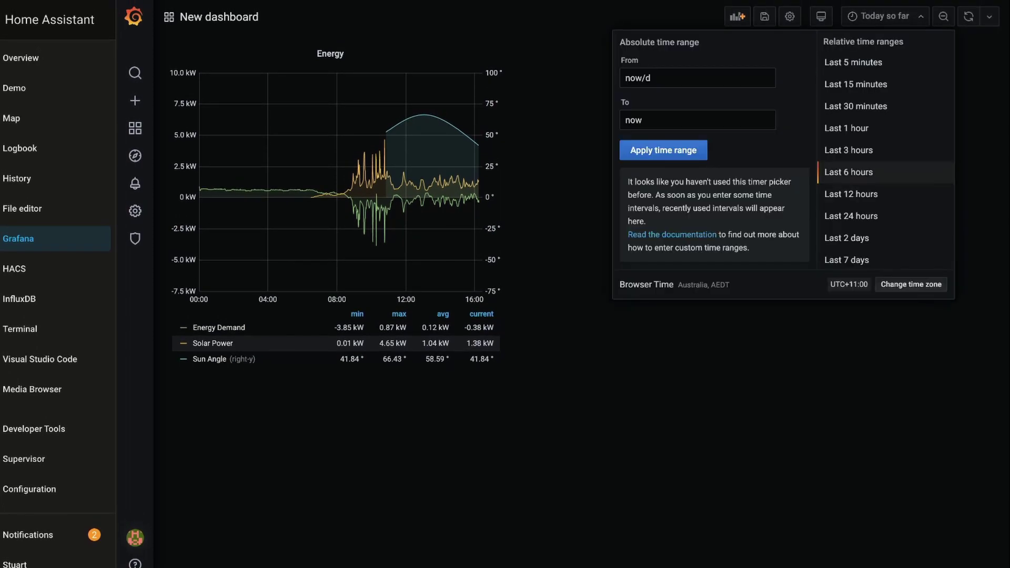
{"action": "left_click", "coordinate": [849, 172]}
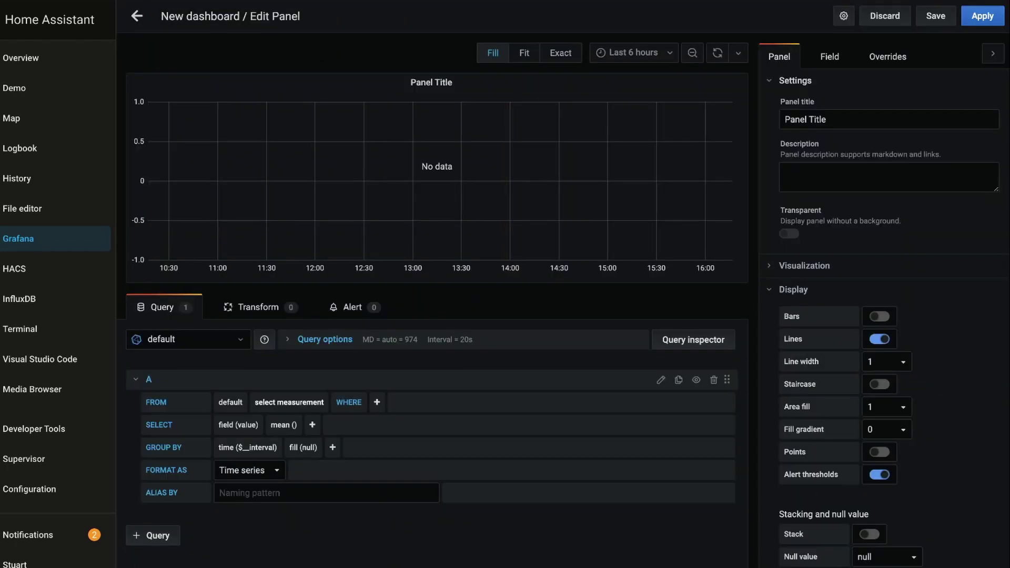
Set the new panel's query A to read the °C measurement where entity_id equals temperature_158d00036b7c24.
{"action": "left_click", "coordinate": [289, 402]}
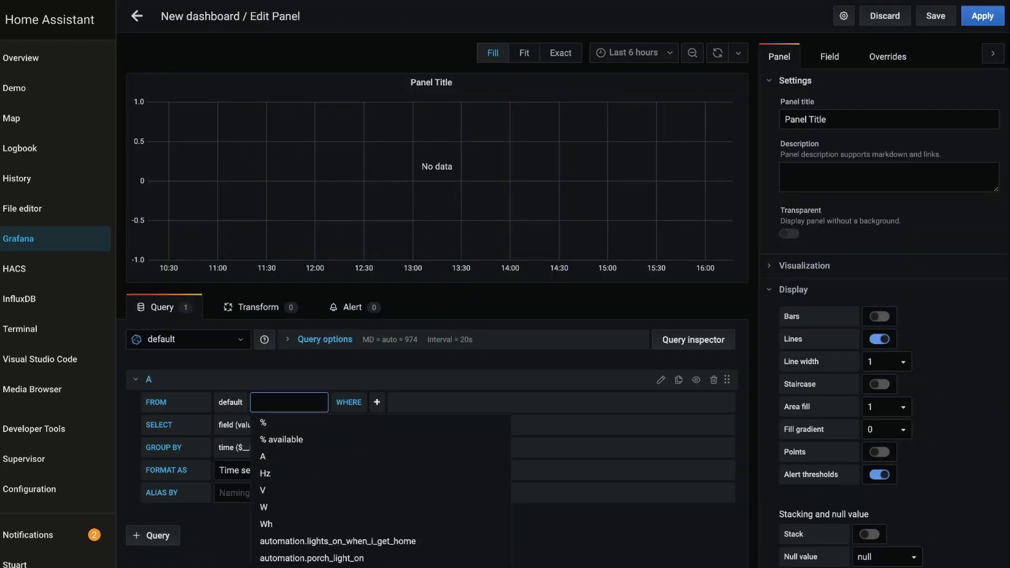
{"action": "type", "text": "C"}
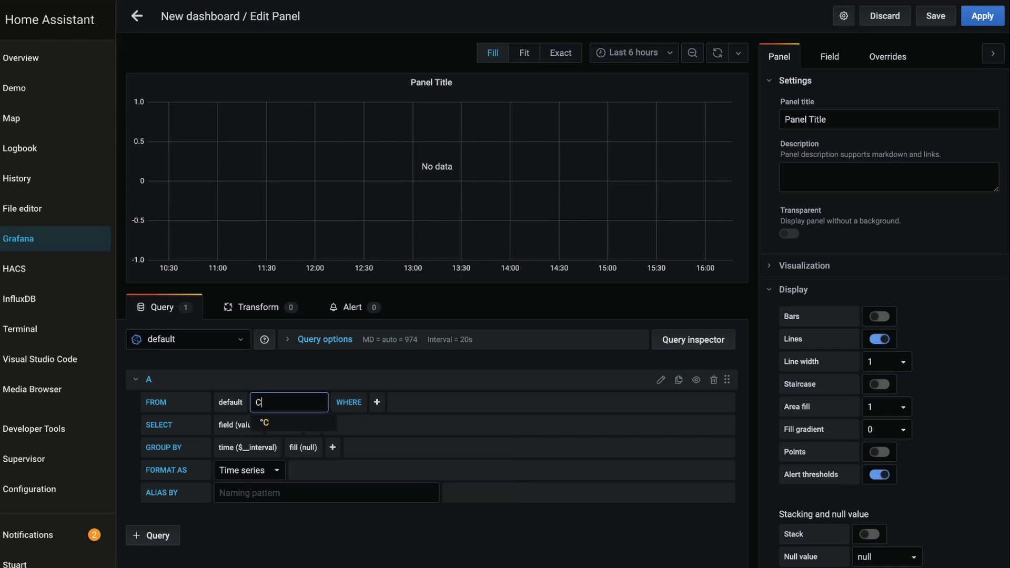
{"action": "key", "text": "Return"}
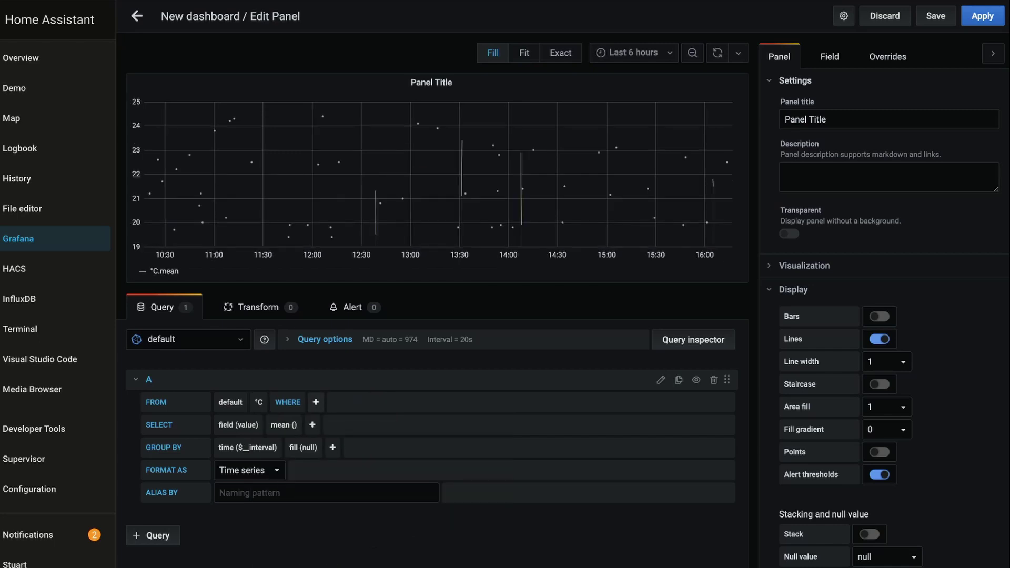
{"action": "left_click", "coordinate": [315, 402]}
{"action": "left_click", "coordinate": [332, 440]}
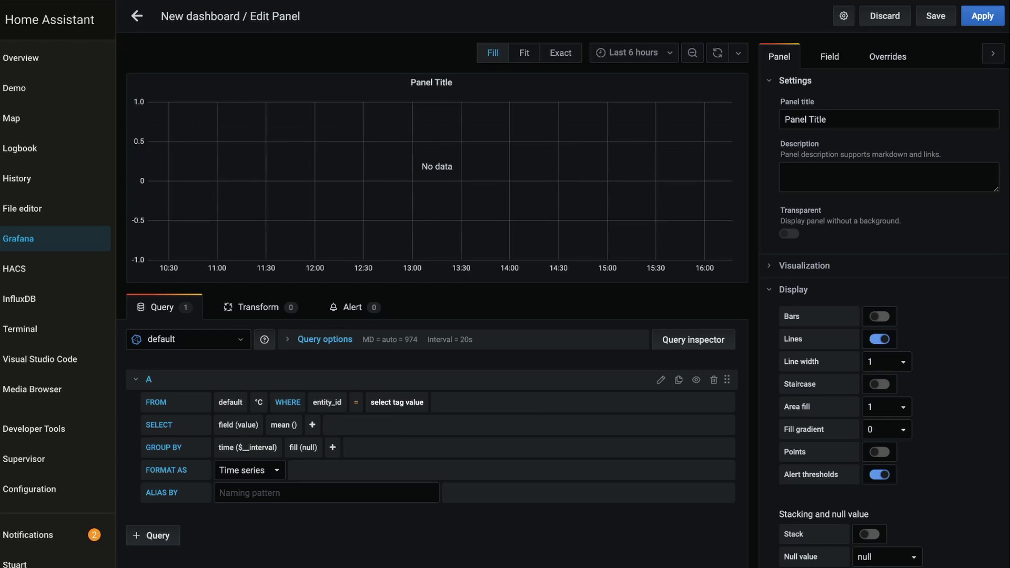
{"action": "left_click", "coordinate": [396, 402]}
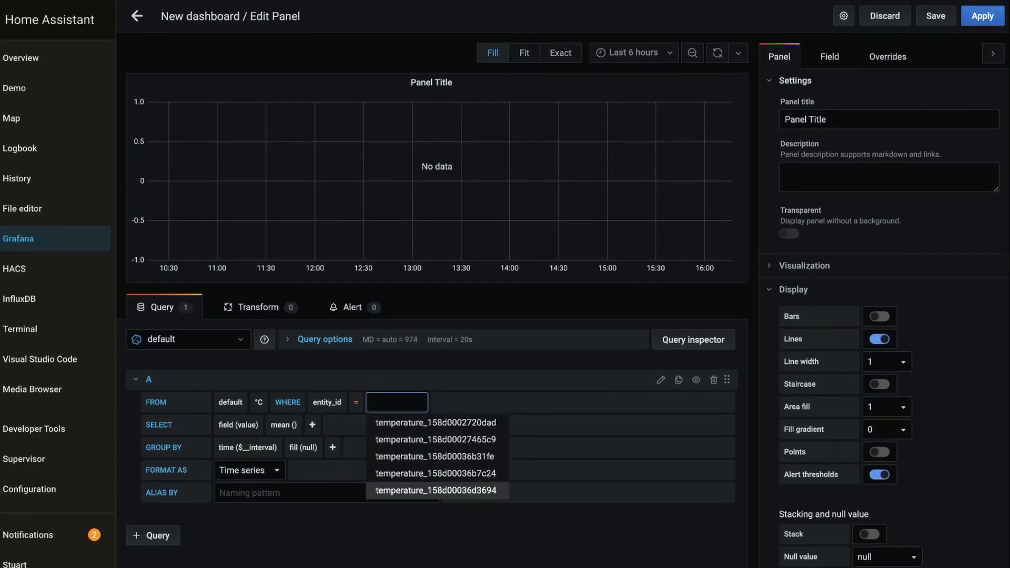
{"action": "left_click", "coordinate": [435, 473]}
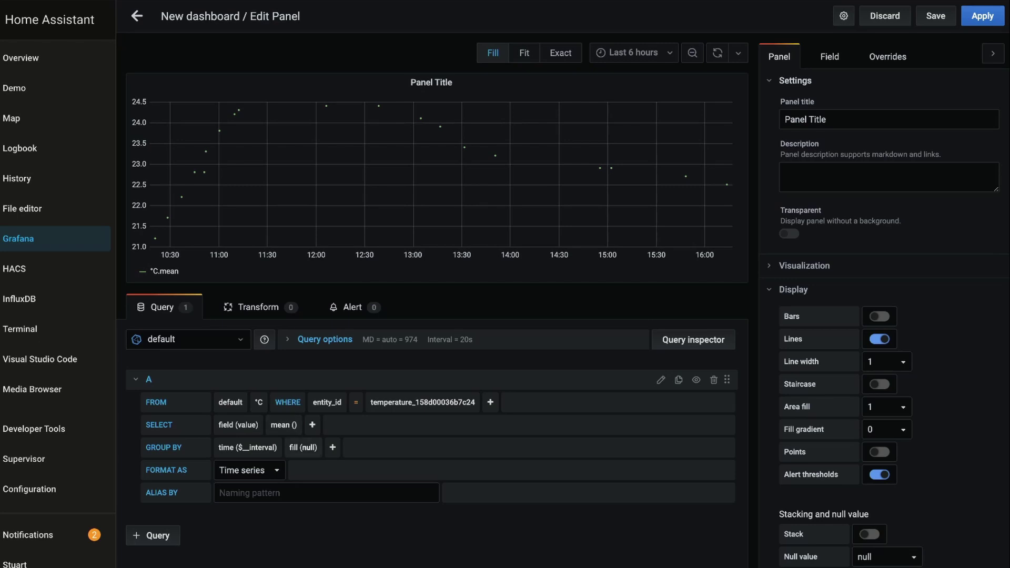
Set query A's fill option to none and replace the mean aggregation with the last selector.
{"action": "left_click", "coordinate": [303, 447]}
{"action": "left_click", "coordinate": [310, 459]}
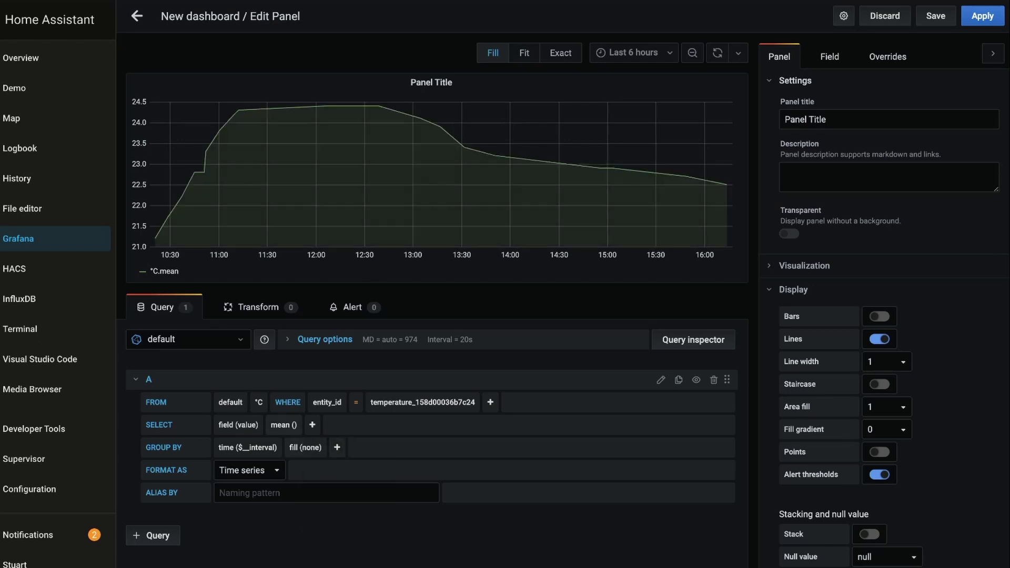
{"action": "left_click", "coordinate": [282, 424]}
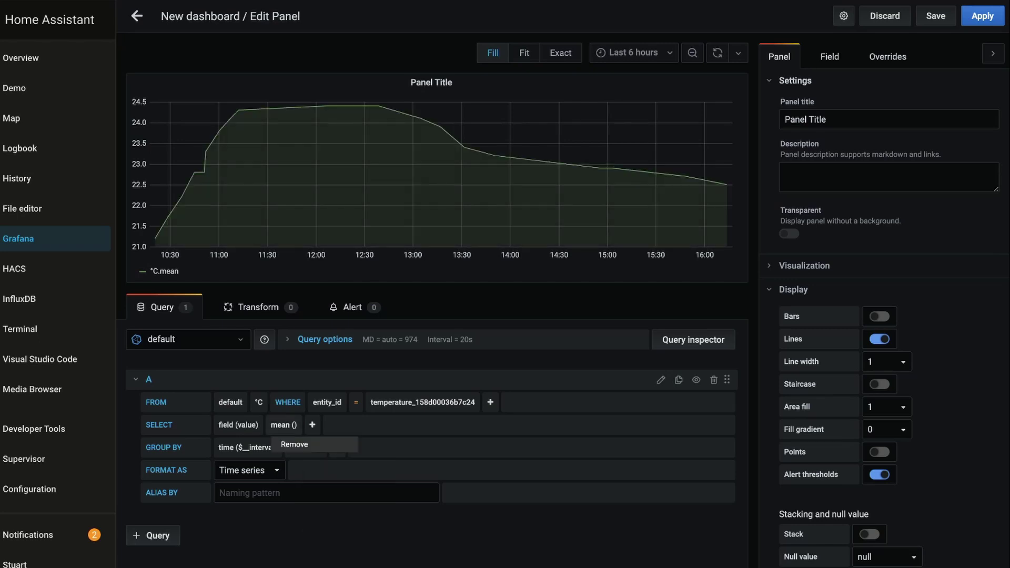
{"action": "left_click", "coordinate": [295, 444]}
{"action": "left_click", "coordinate": [273, 425]}
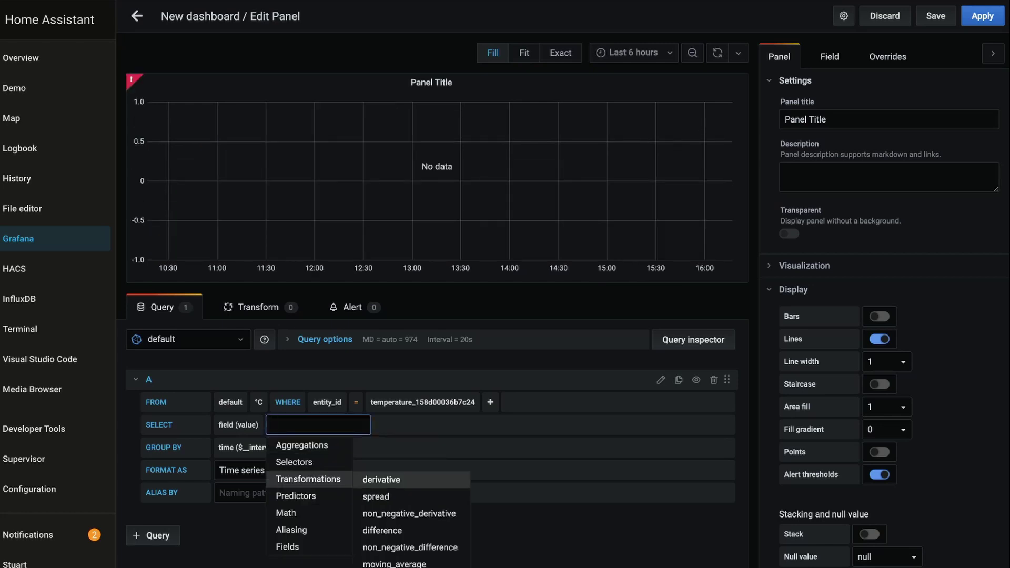
{"action": "mouse_move", "coordinate": [310, 462]}
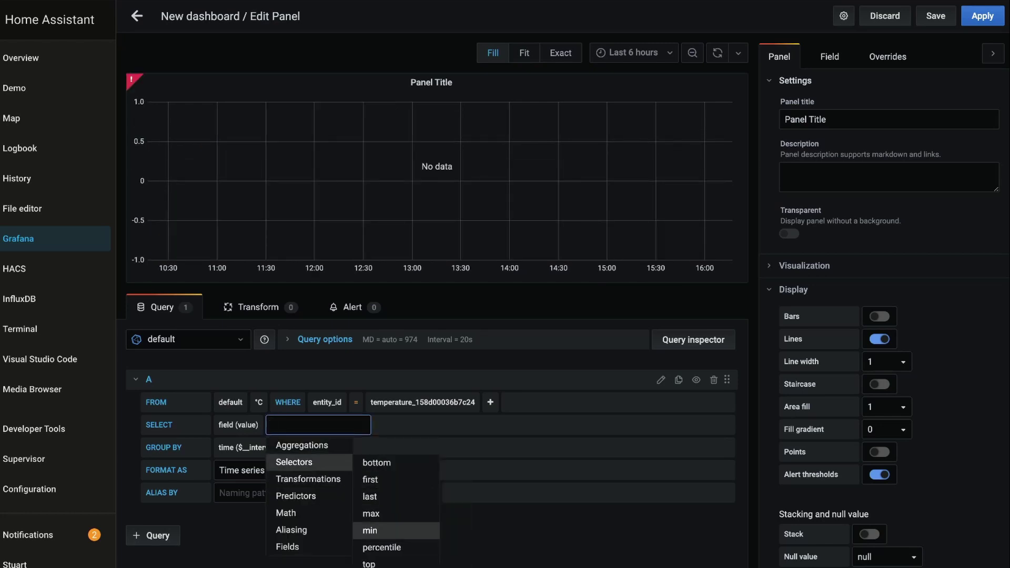
{"action": "left_click", "coordinate": [370, 496]}
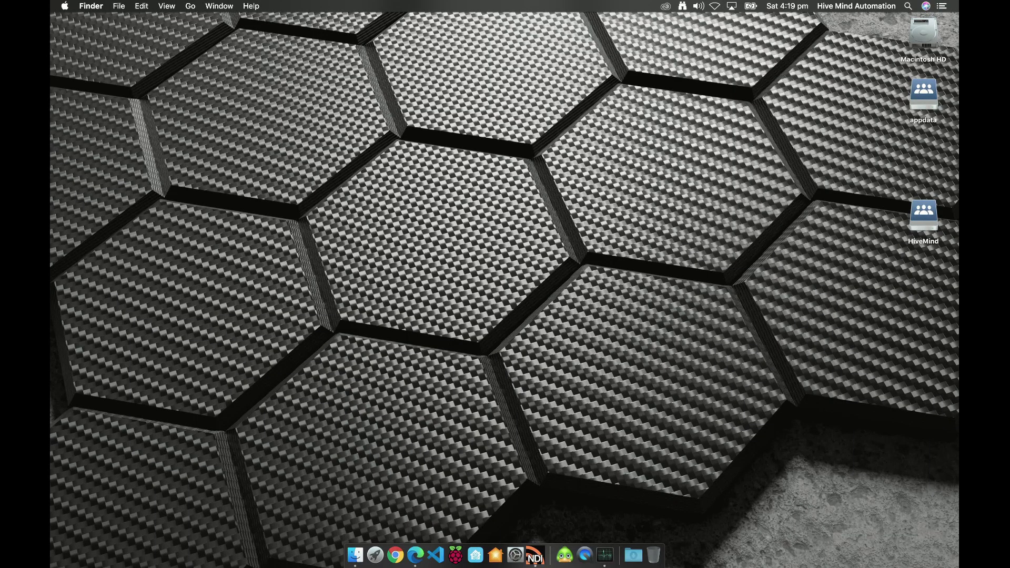
Open Terminal and enter the Chrome executable path /Applications/Google\ Chrome.app/Contents/MacOS/Google\ Chrome at the prompt.
{"action": "key", "text": "super+space"}
{"action": "type", "text": "term"}
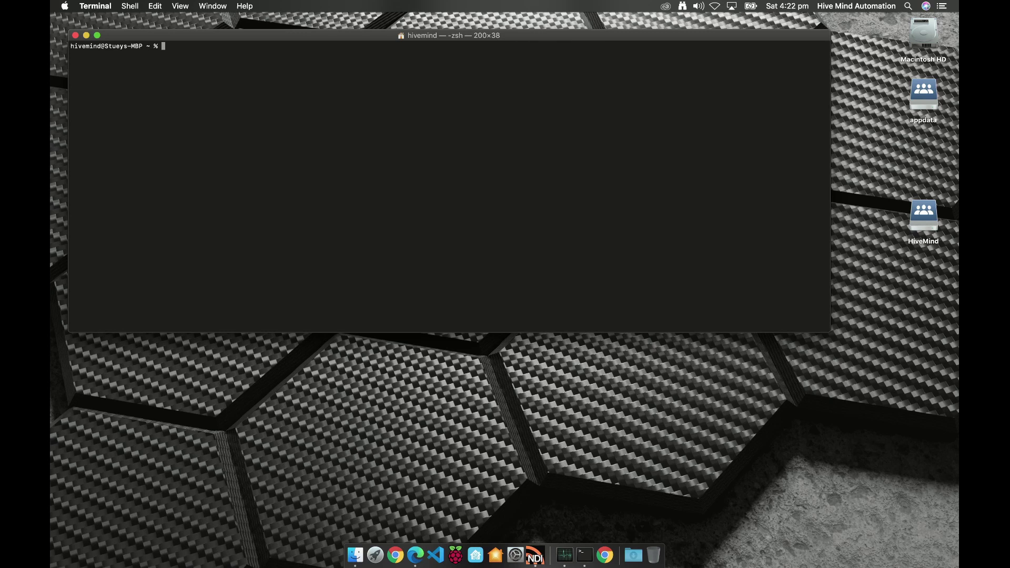
{"action": "type", "text": "/A"}
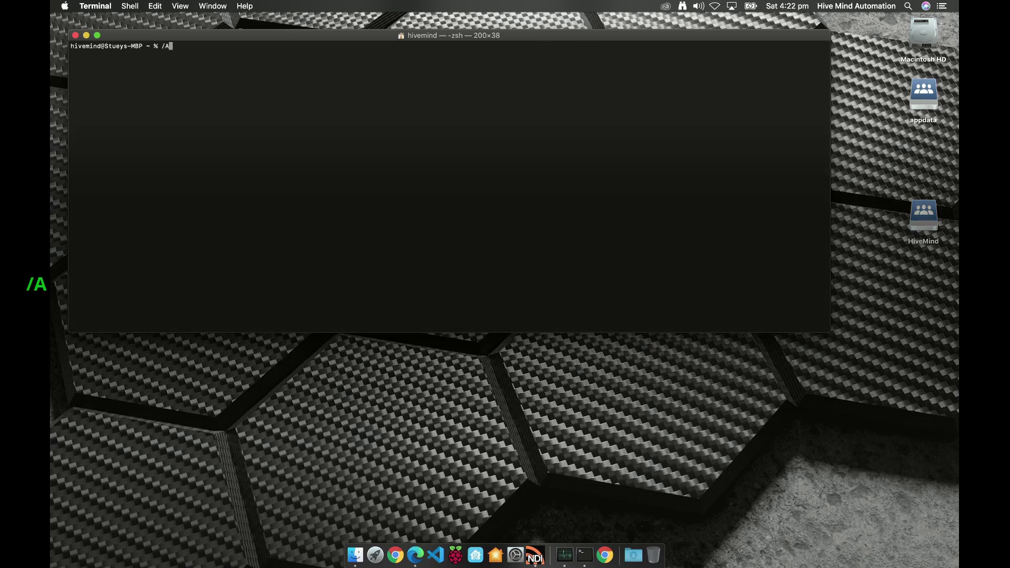
{"action": "type", "text": "pplications/Goo"}
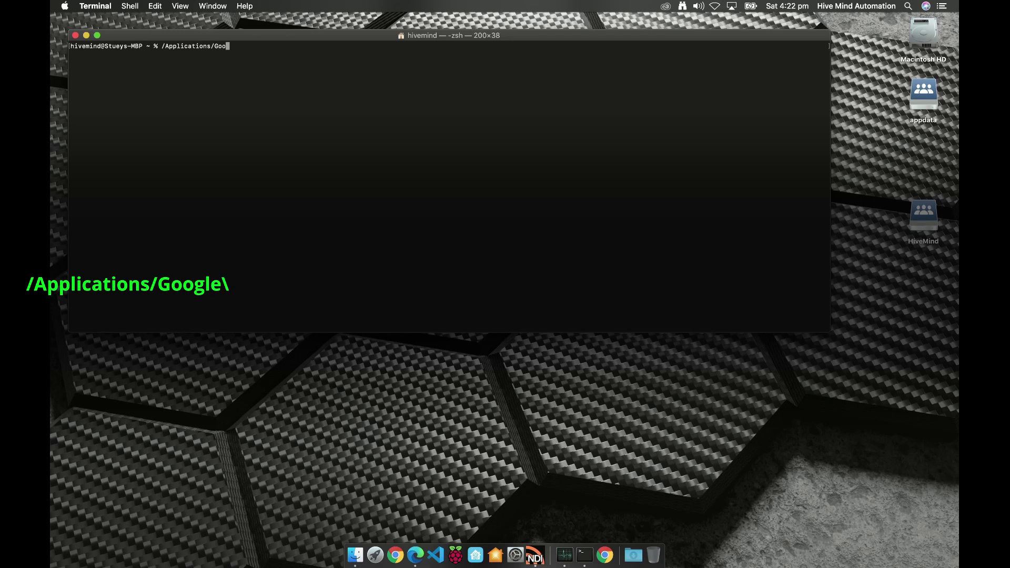
{"action": "key", "text": "Tab"}
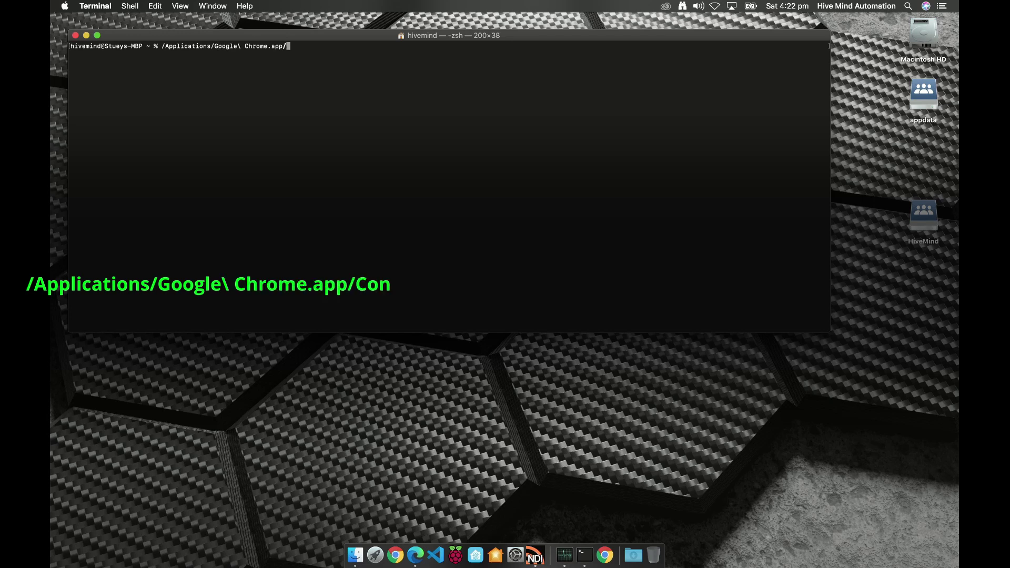
{"action": "type", "text": "Con"}
{"action": "key", "text": "Tab"}
{"action": "type", "text": "Mac"}
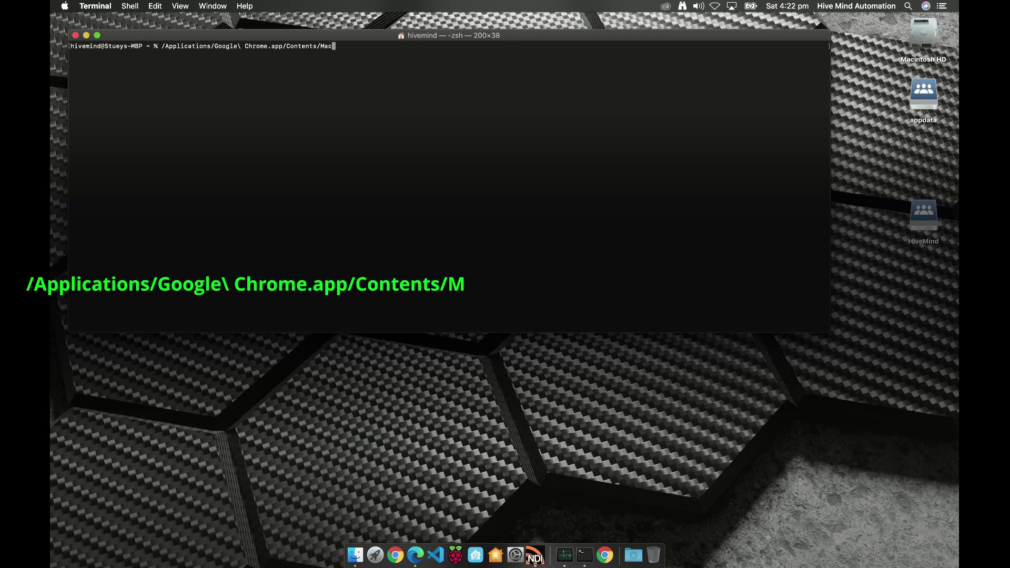
{"action": "type", "text": "OS/Go"}
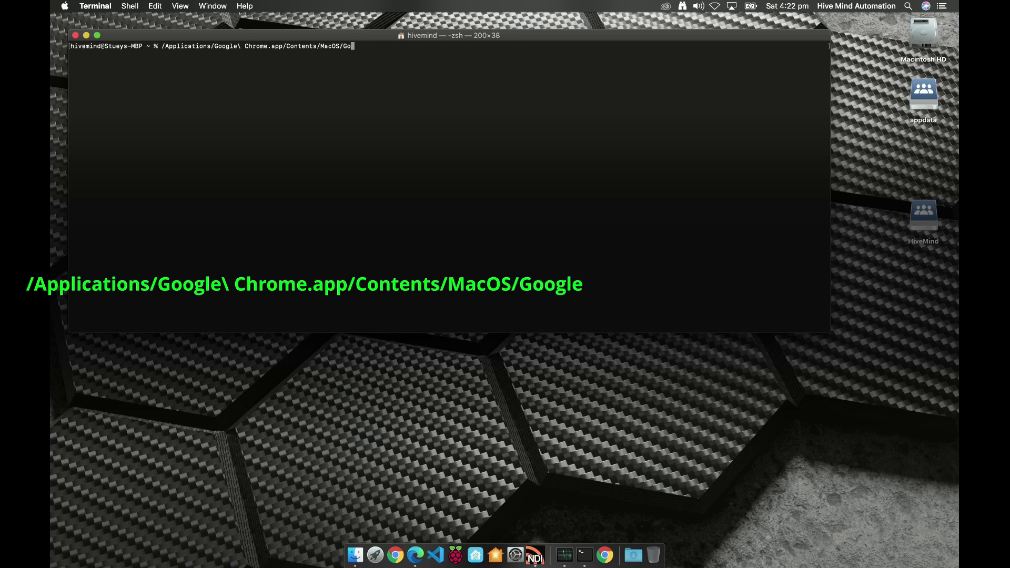
{"action": "key", "text": "Tab"}
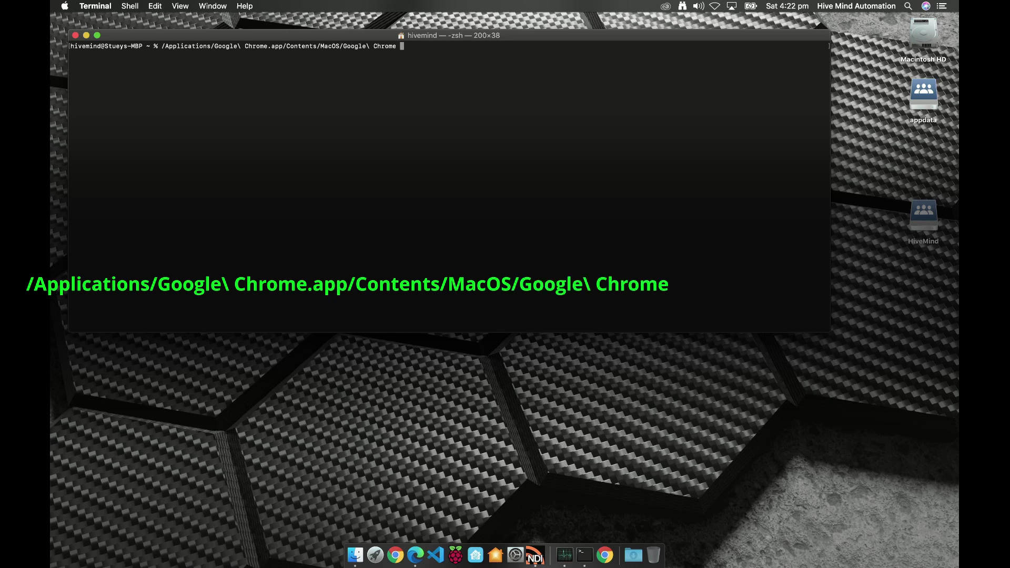
Add --kiosk and --app= with the copied solar-dashboard URL in double quotes to the command, and run it.
{"action": "type", "text": "--kiosk"}
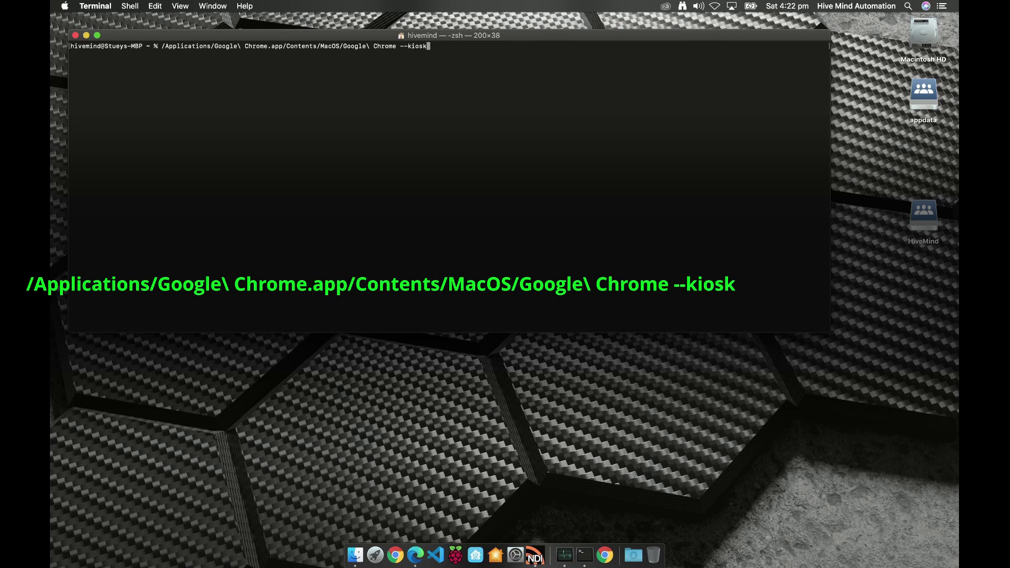
{"action": "type", "text": " --app"}
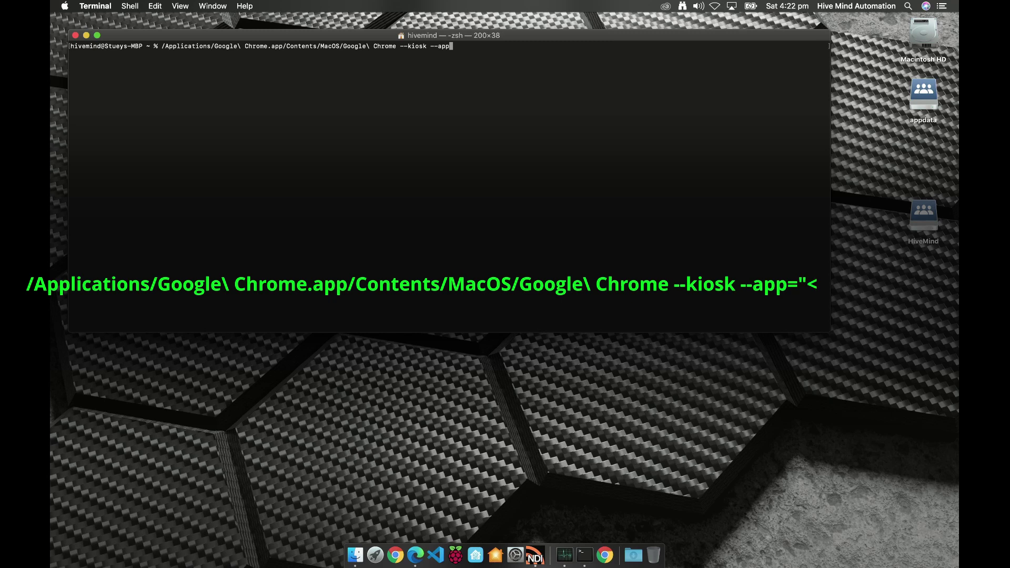
{"action": "type", "text": "="}
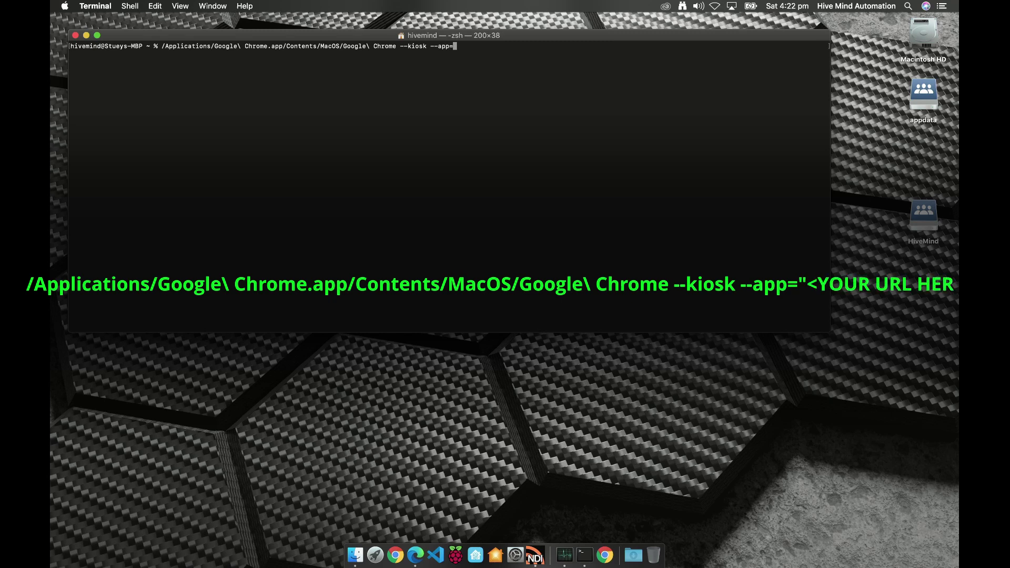
{"action": "type", "text": "\"\""}
{"action": "key", "text": "Left"}
{"action": "type", "text": "http://192.168.1.20:3000/d/vDHJ0d1Wz/solar-dashboard?orgId=1&refresh=5s"}
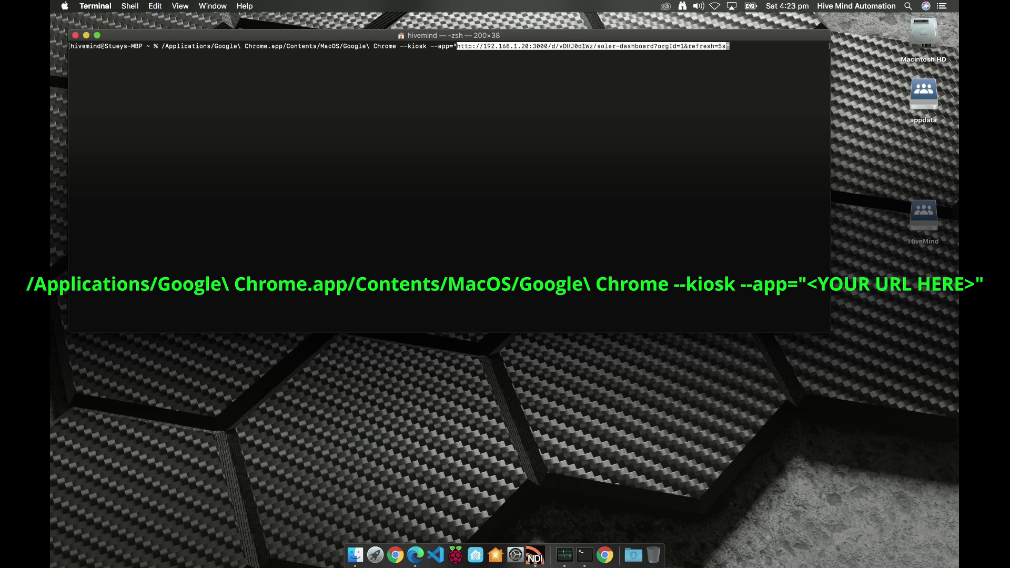
{"action": "key", "text": "Return"}
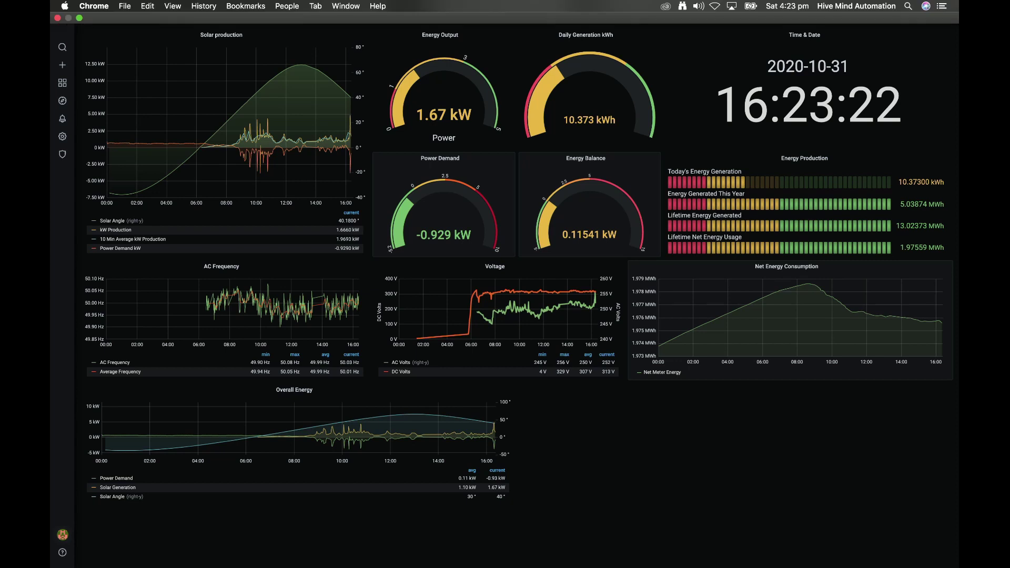
Take the Solar Dashboard window out of full screen and return it to full screen.
{"action": "left_click", "coordinate": [79, 18]}
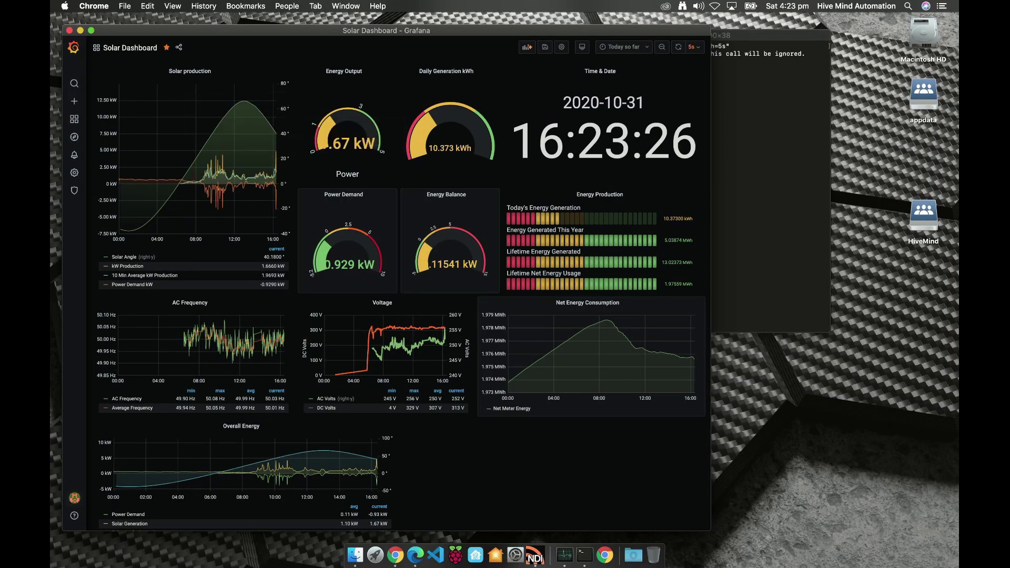
{"action": "key", "text": "ctrl+super+f"}
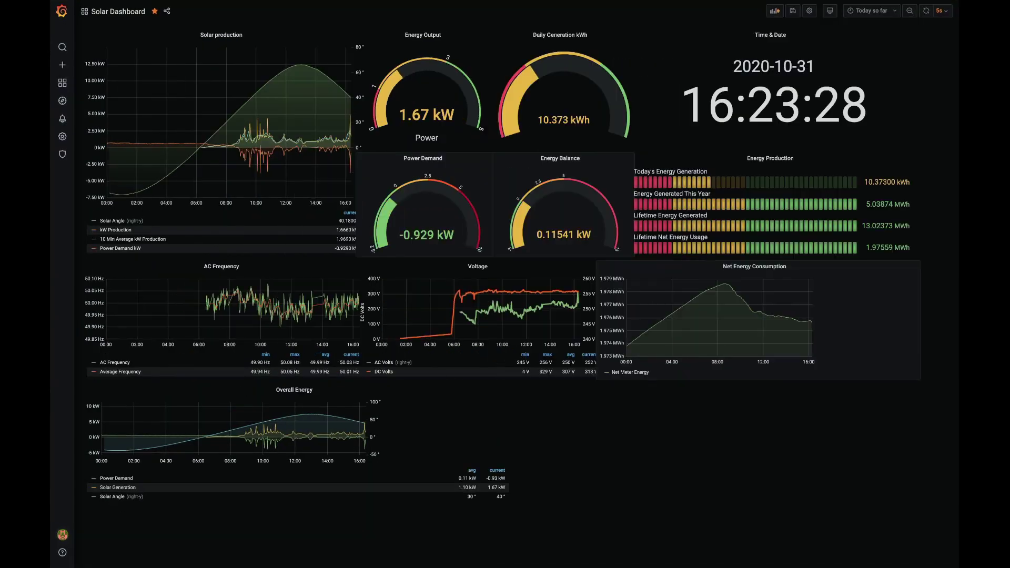